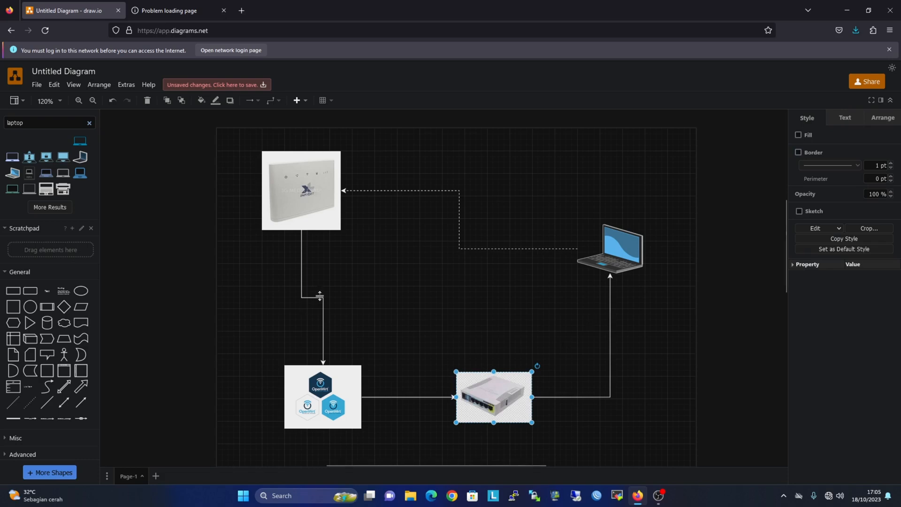
On the draw.io diagram, select the OpenWrt, switch and modem images with their link.
{"action": "left_click", "coordinate": [362, 287]}
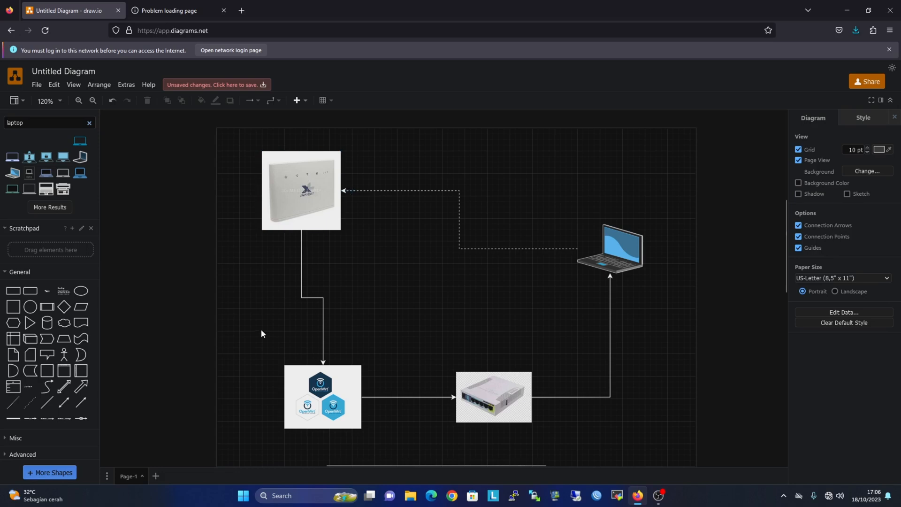
{"action": "left_click_drag", "start_coordinate": [270, 322], "coordinate": [553, 449]}
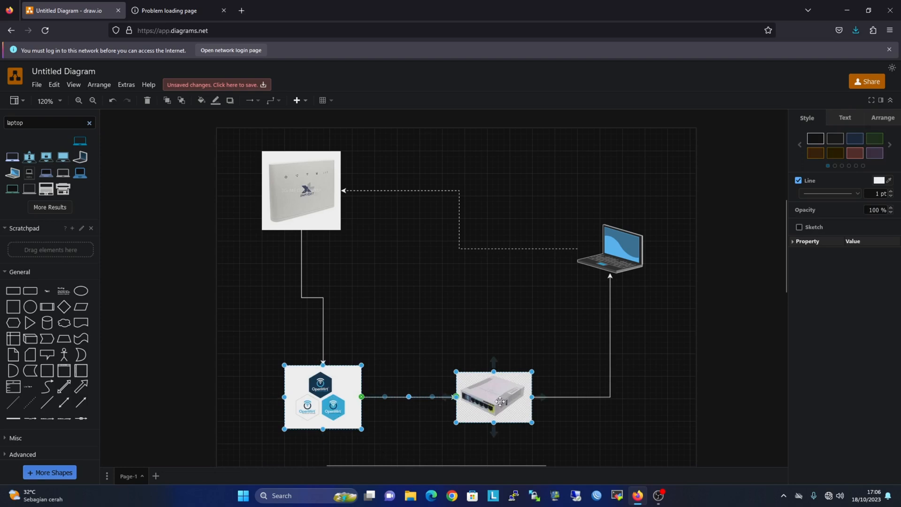
{"action": "left_click", "coordinate": [478, 321]}
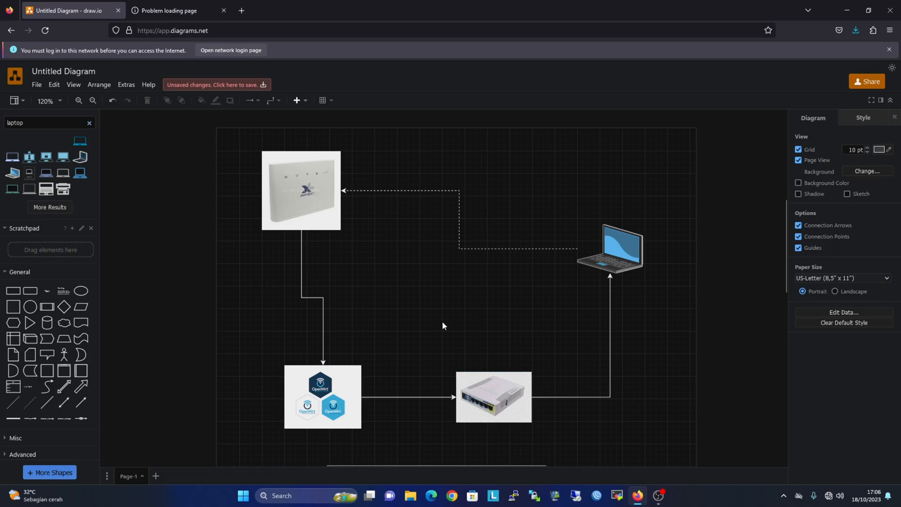
{"action": "left_click_drag", "start_coordinate": [232, 331], "coordinate": [576, 442]}
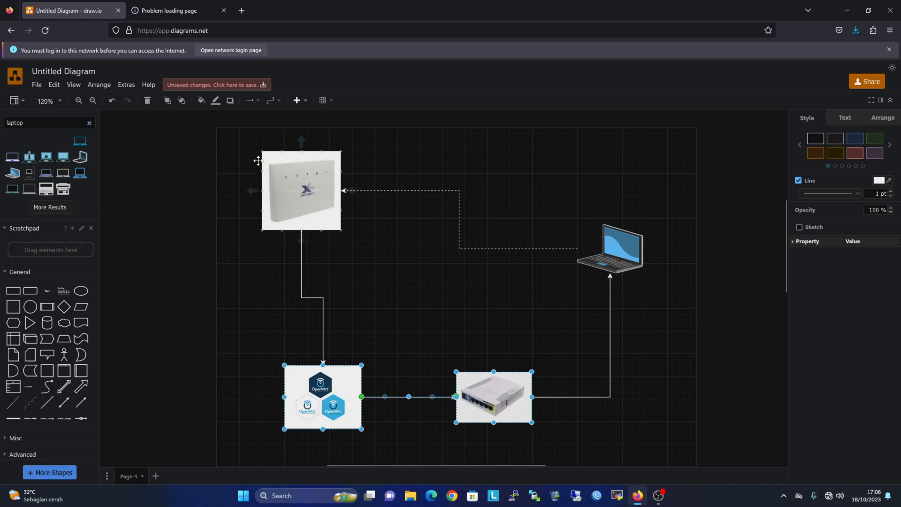
{"action": "left_click_drag", "start_coordinate": [237, 143], "coordinate": [407, 271]}
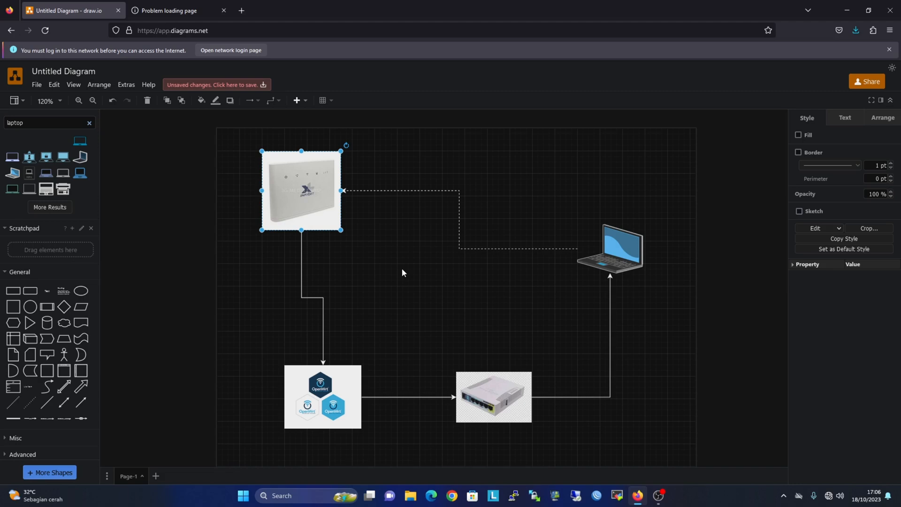
{"action": "left_click", "coordinate": [402, 270]}
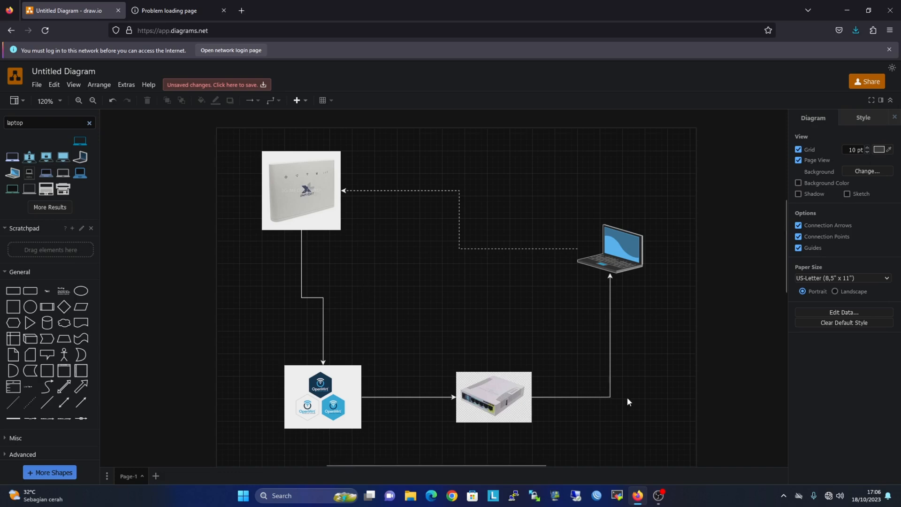
Switch the Ethernet adapter's IP assignment to Manual with IPv4 turned on.
{"action": "right_click", "coordinate": [829, 499]}
{"action": "left_click", "coordinate": [825, 472]}
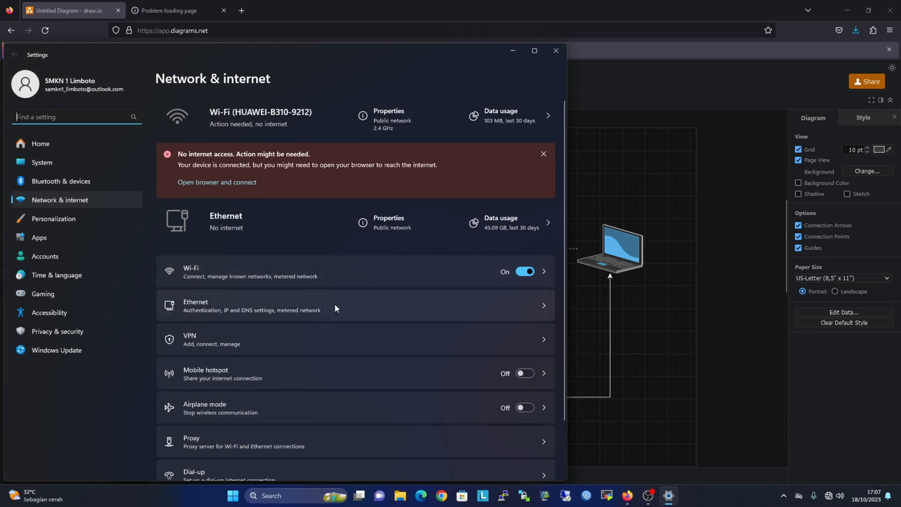
{"action": "left_click", "coordinate": [334, 314]}
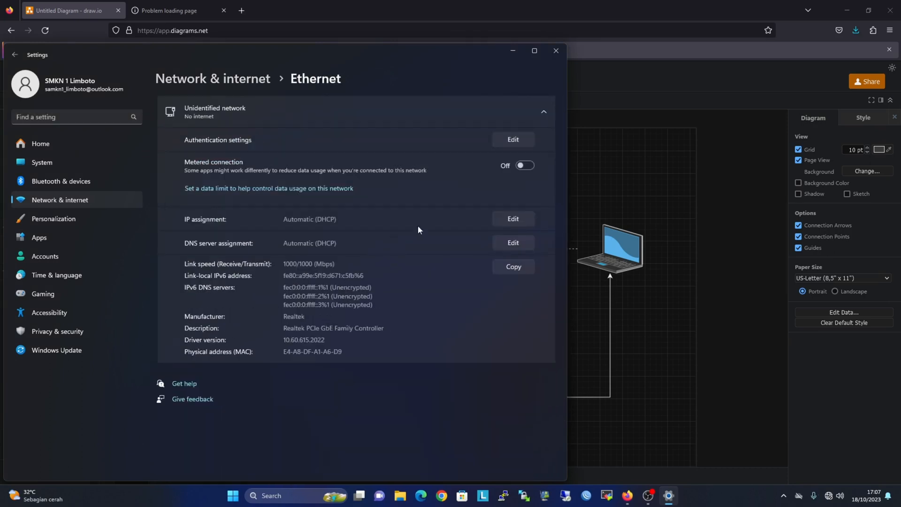
{"action": "left_click", "coordinate": [503, 220]}
{"action": "left_click", "coordinate": [355, 250]}
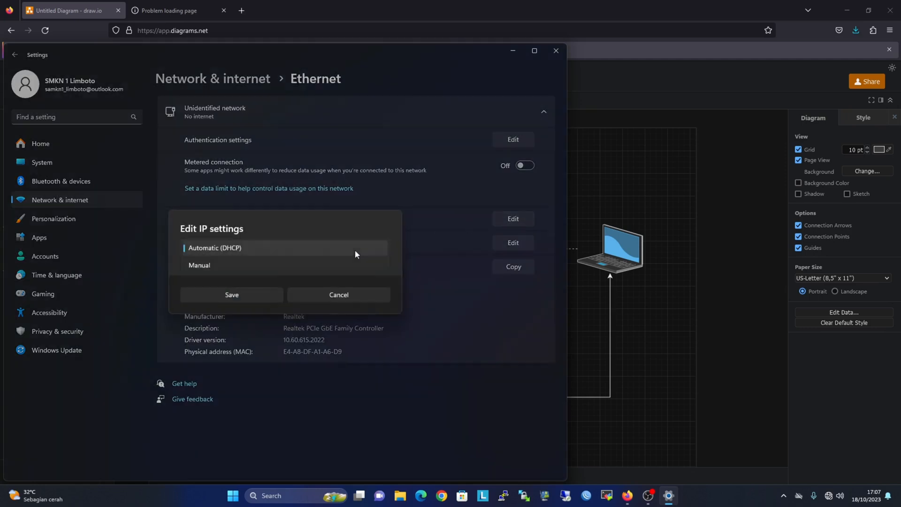
{"action": "left_click", "coordinate": [275, 270]}
{"action": "left_click", "coordinate": [186, 251]}
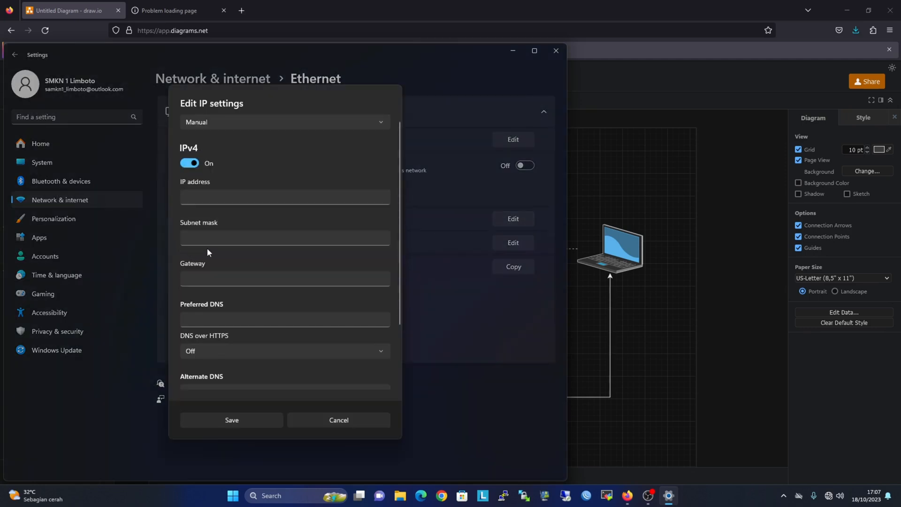
Enter IPv4 address 192.168.10.3 with subnet mask 255.255.255.0 and save.
{"action": "left_click", "coordinate": [211, 197]}
{"action": "type", "text": "192."}
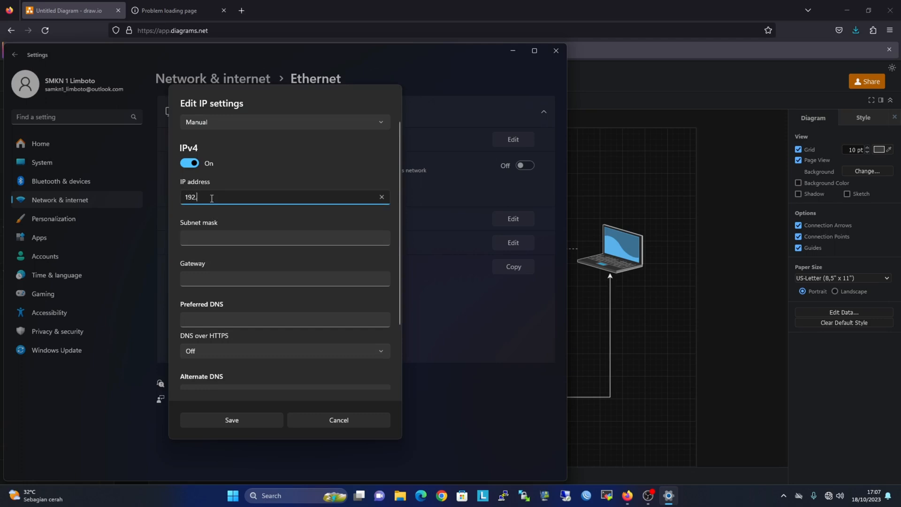
{"action": "type", "text": "168.10."}
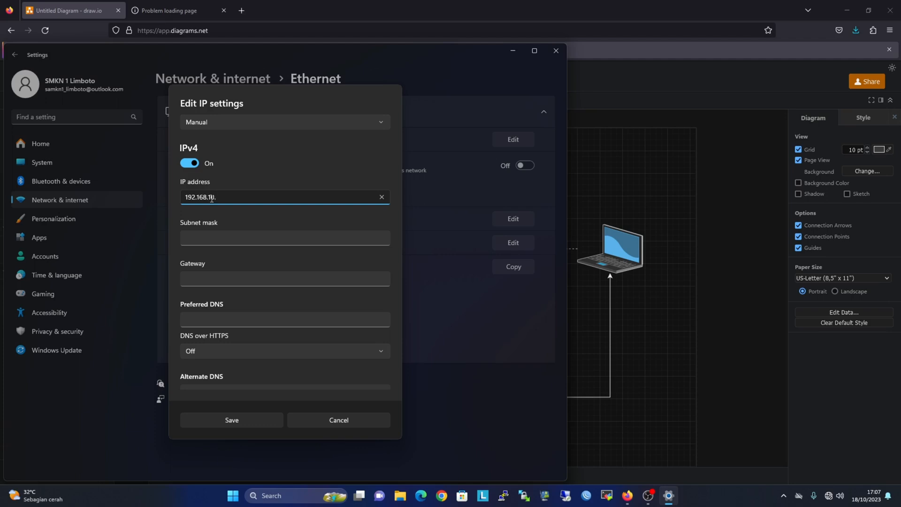
{"action": "type", "text": "3"}
{"action": "key", "text": "Tab"}
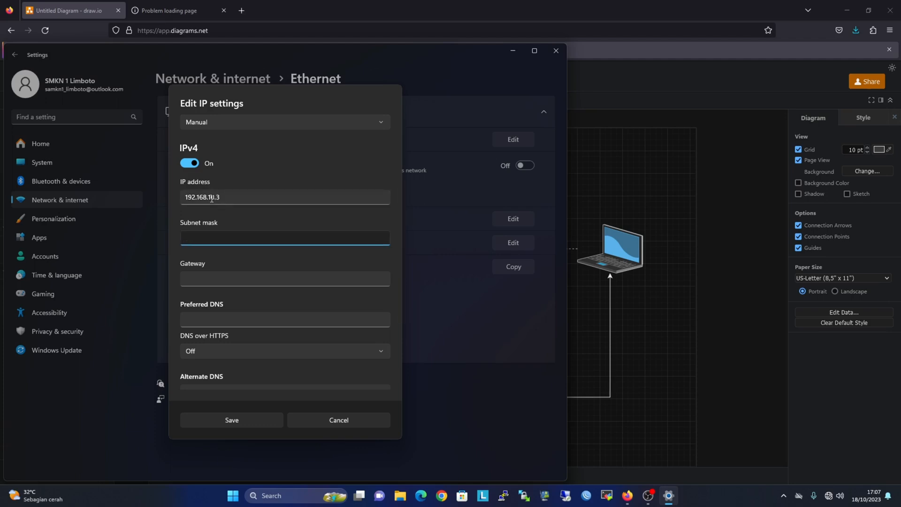
{"action": "type", "text": "255.255.255.0"}
{"action": "key", "text": "BackSpace"}
{"action": "type", "text": ".0"}
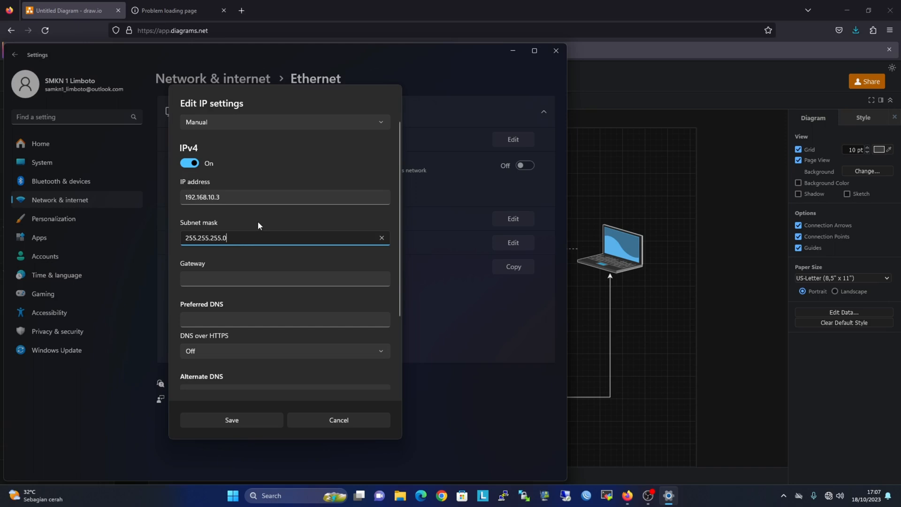
{"action": "left_click", "coordinate": [251, 421]}
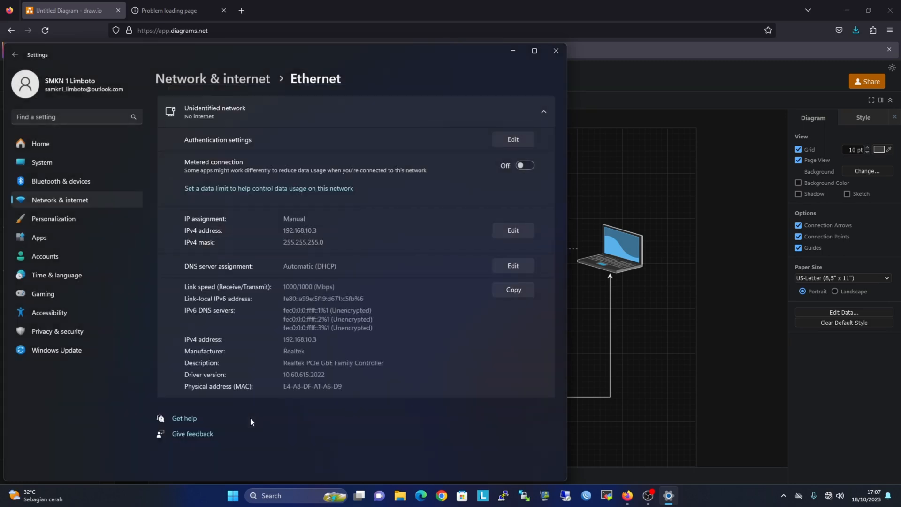
{"action": "left_click", "coordinate": [207, 6]}
{"action": "left_click", "coordinate": [233, 28]}
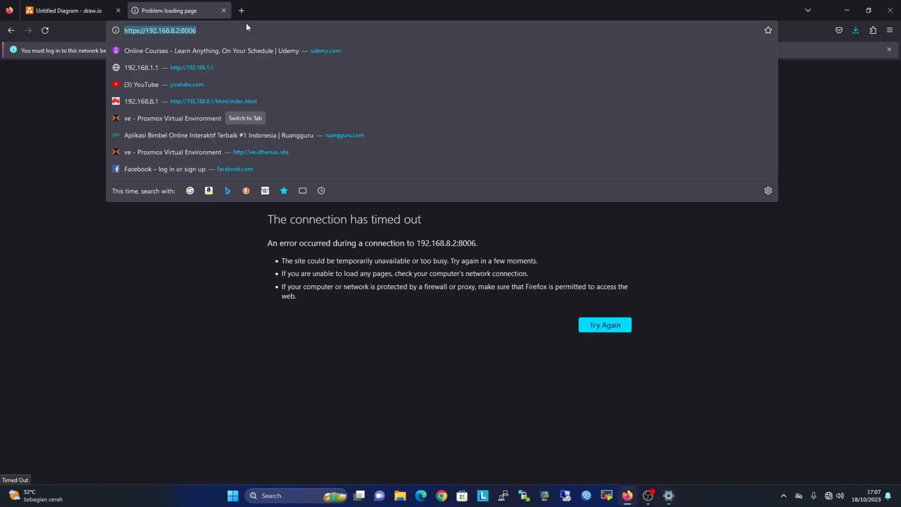
{"action": "type", "text": "192.168."}
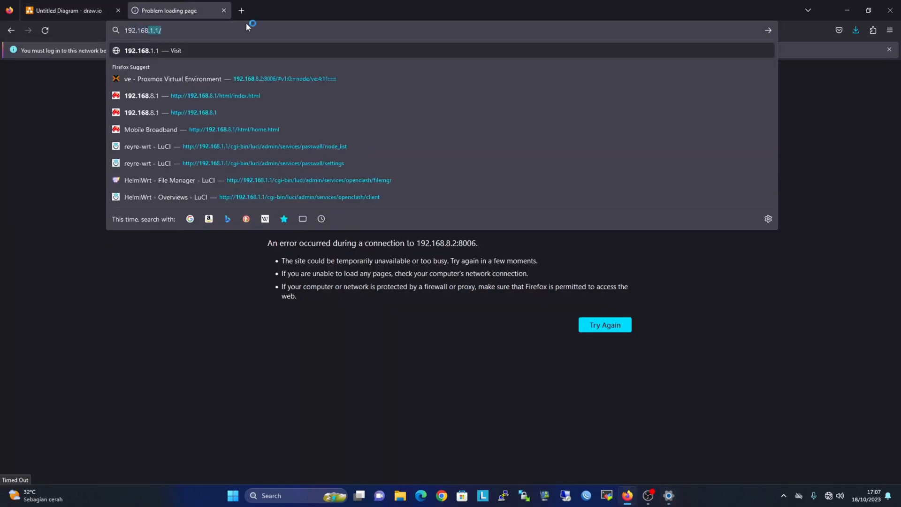
{"action": "type", "text": "10."}
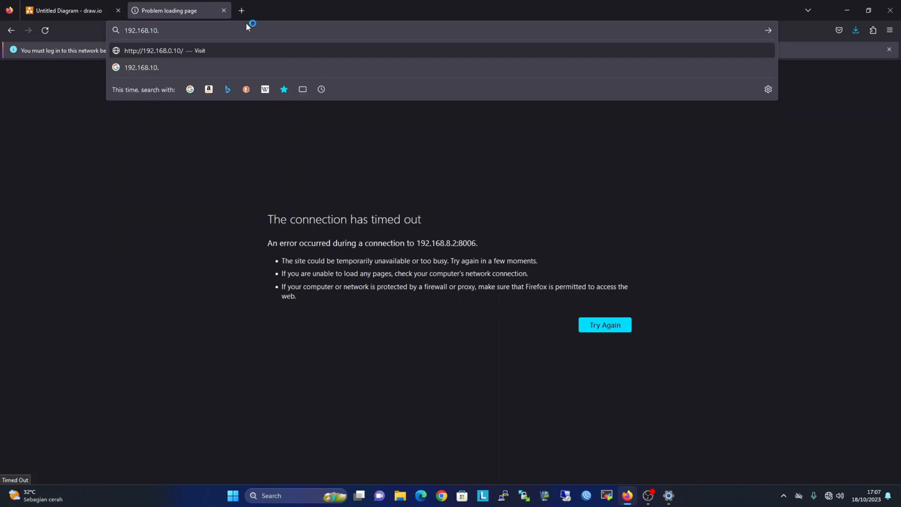
{"action": "type", "text": "2"}
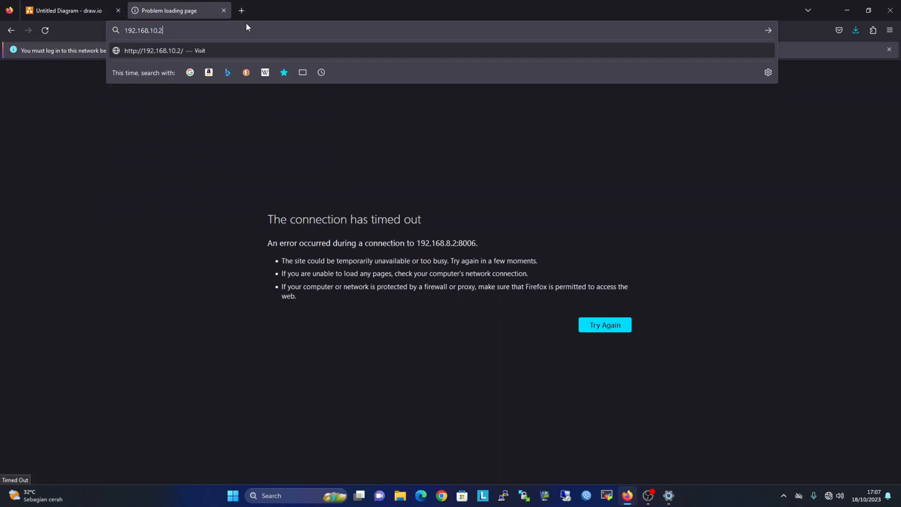
{"action": "type", "text": ":8006"}
{"action": "key", "text": "Left"}
{"action": "key", "text": "Left"}
{"action": "key", "text": "Left"}
{"action": "key", "text": "Left"}
{"action": "key", "text": "Left"}
{"action": "key", "text": "Left"}
{"action": "key", "text": "Left"}
{"action": "key", "text": "Left"}
{"action": "key", "text": "Left"}
{"action": "key", "text": "Left"}
{"action": "key", "text": "Left"}
{"action": "key", "text": "Left"}
{"action": "key", "text": "Left"}
{"action": "key", "text": "Left"}
{"action": "type", "text": "https:"}
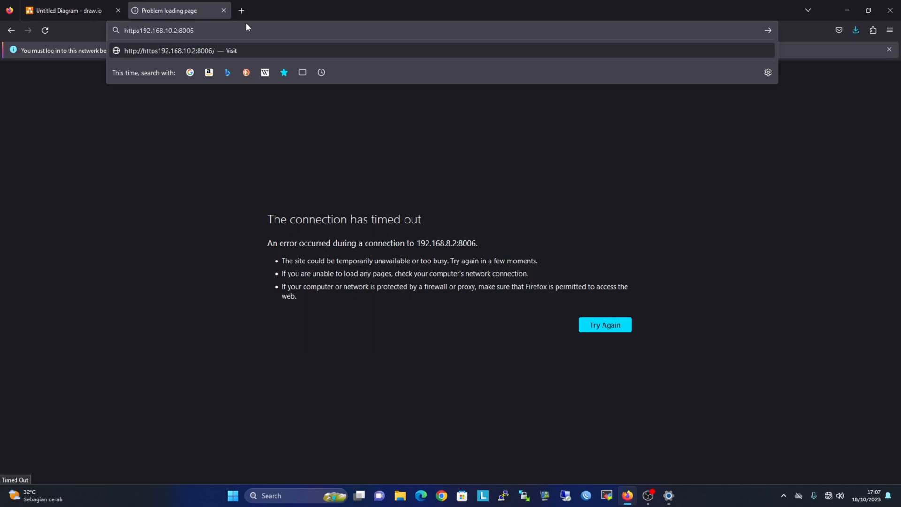
{"action": "type", "text": "//"}
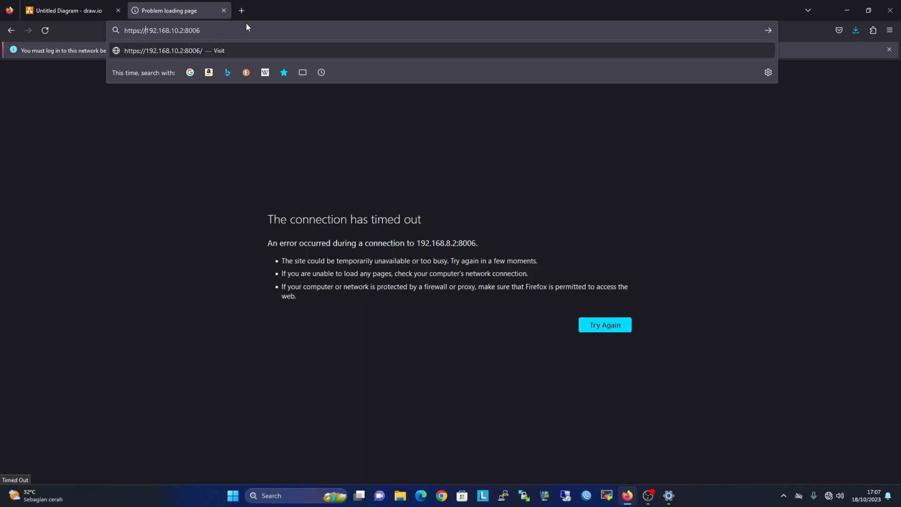
{"action": "key", "text": "Return"}
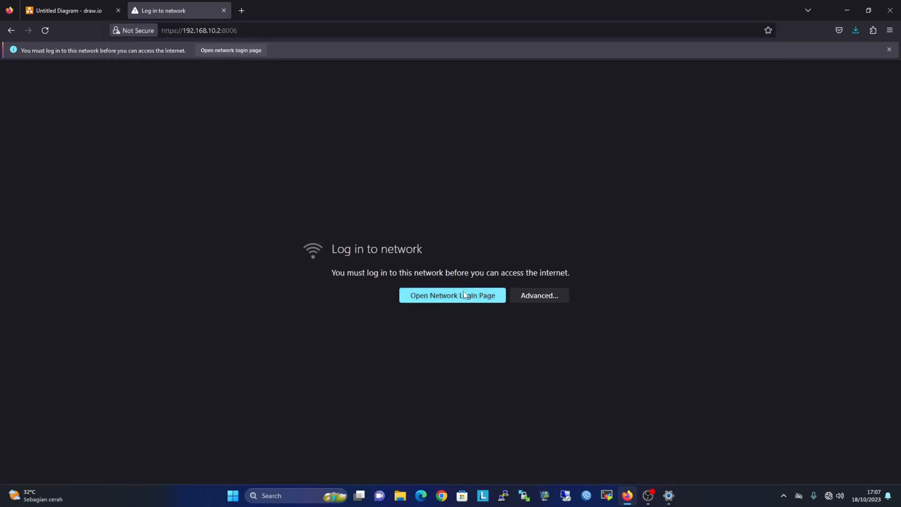
{"action": "left_click", "coordinate": [552, 296]}
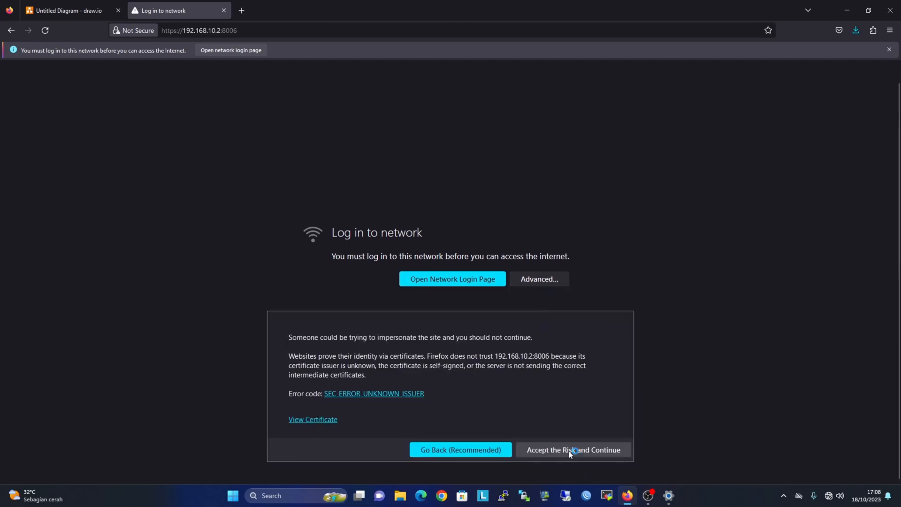
{"action": "left_click", "coordinate": [570, 450]}
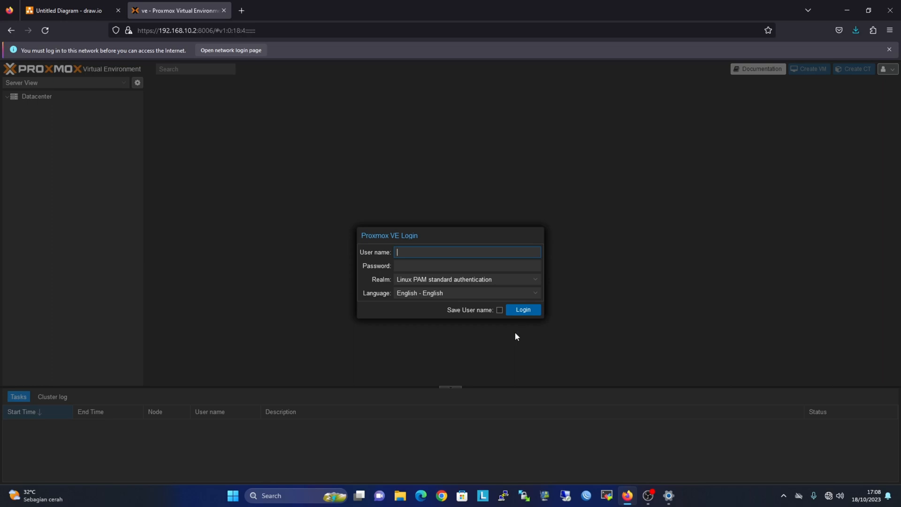
Log in as root, dismiss the subscription notice, and open node ve's overview.
{"action": "type", "text": "root"}
{"action": "key", "text": "Tab"}
{"action": "type", "text": "******"}
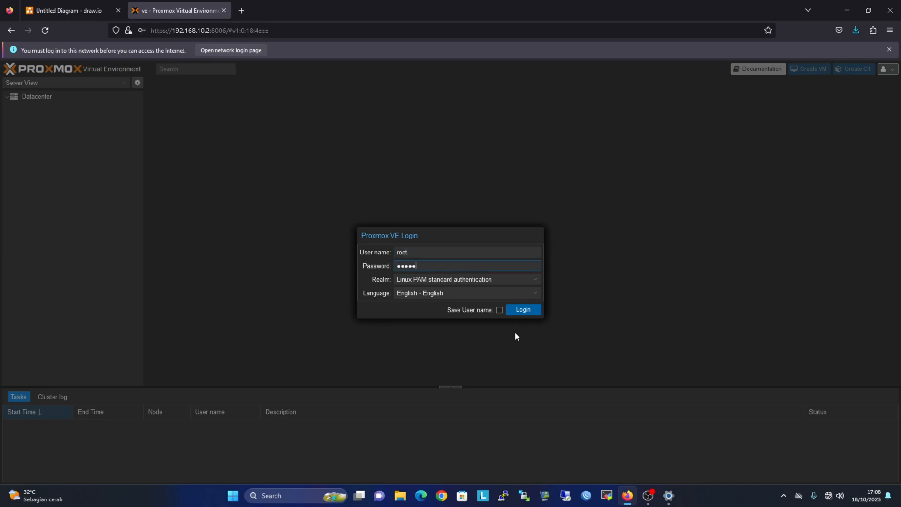
{"action": "key", "text": "Return"}
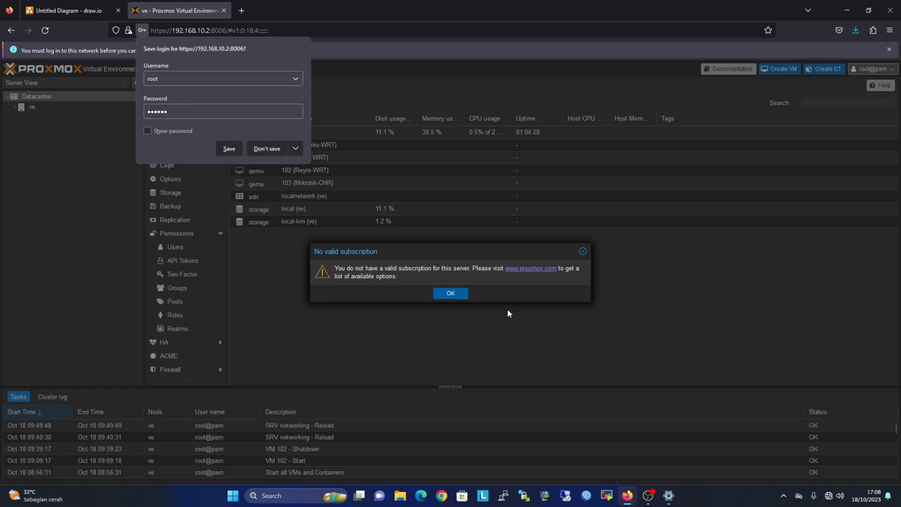
{"action": "left_click", "coordinate": [582, 251]}
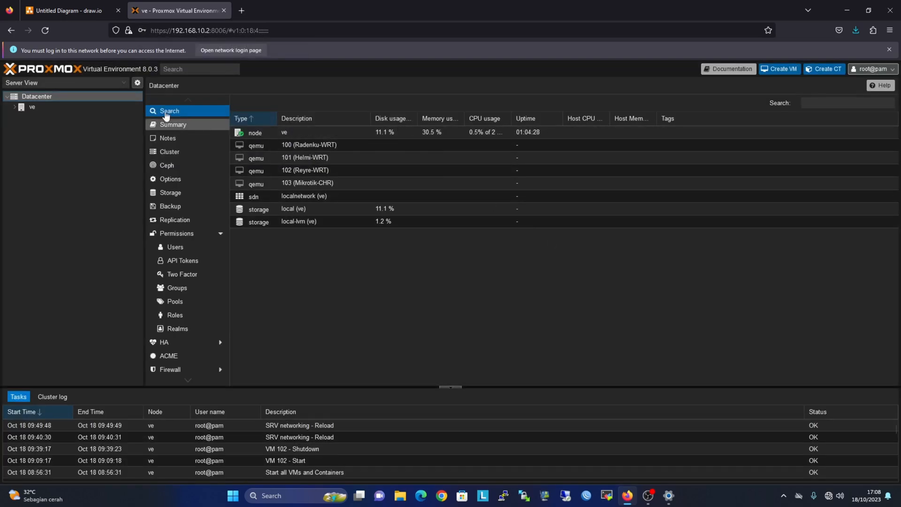
{"action": "left_click", "coordinate": [15, 108]}
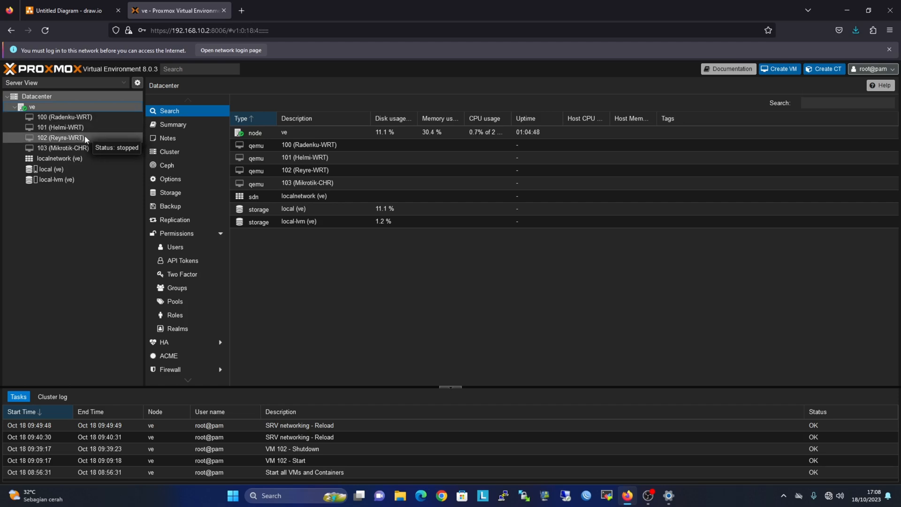
{"action": "left_click", "coordinate": [46, 109]}
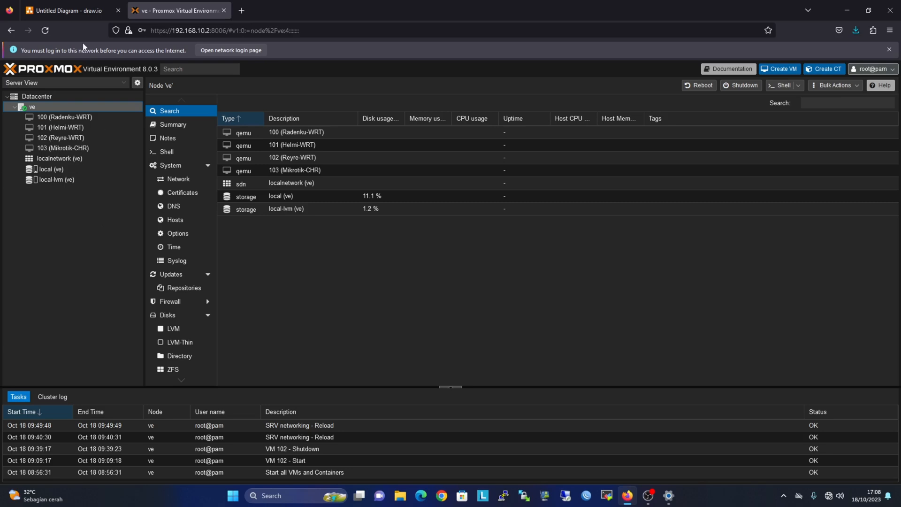
{"action": "left_click", "coordinate": [71, 10]}
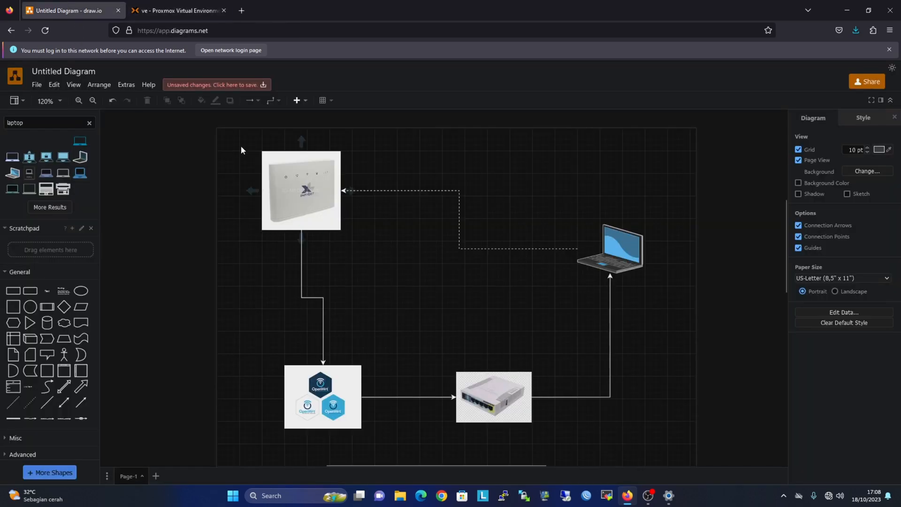
{"action": "left_click_drag", "start_coordinate": [235, 134], "coordinate": [383, 357]}
{"action": "left_click", "coordinate": [175, 10]}
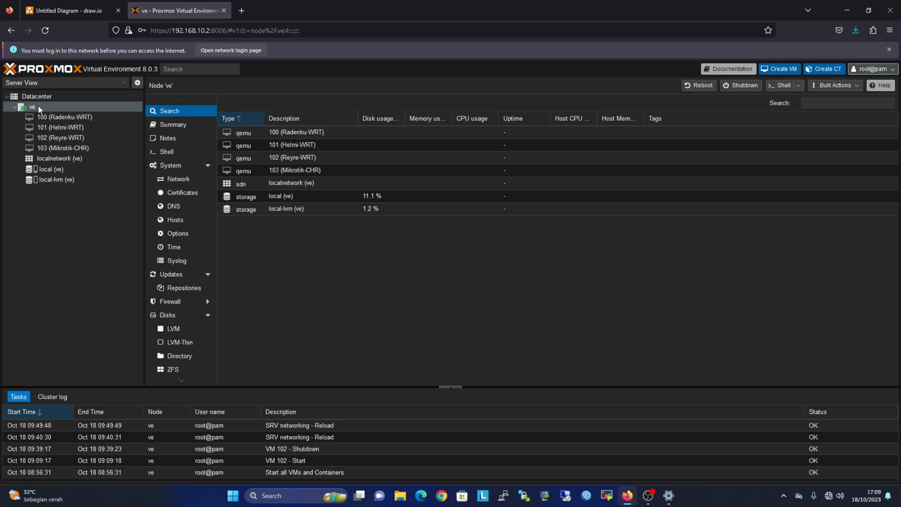
Change vmbr0 to 192.168.8.2/24 with gateway 192.168.8.1 and apply the configuration.
{"action": "left_click", "coordinate": [184, 180]}
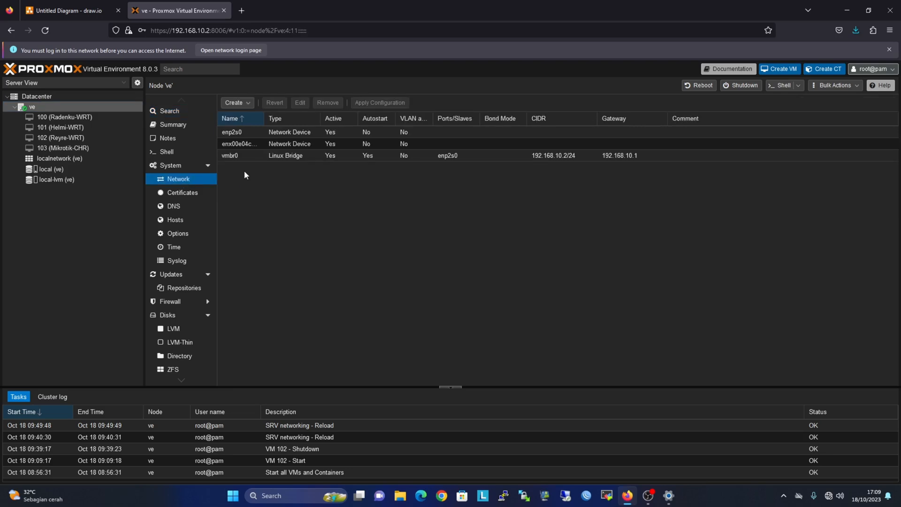
{"action": "double_click", "coordinate": [325, 155]}
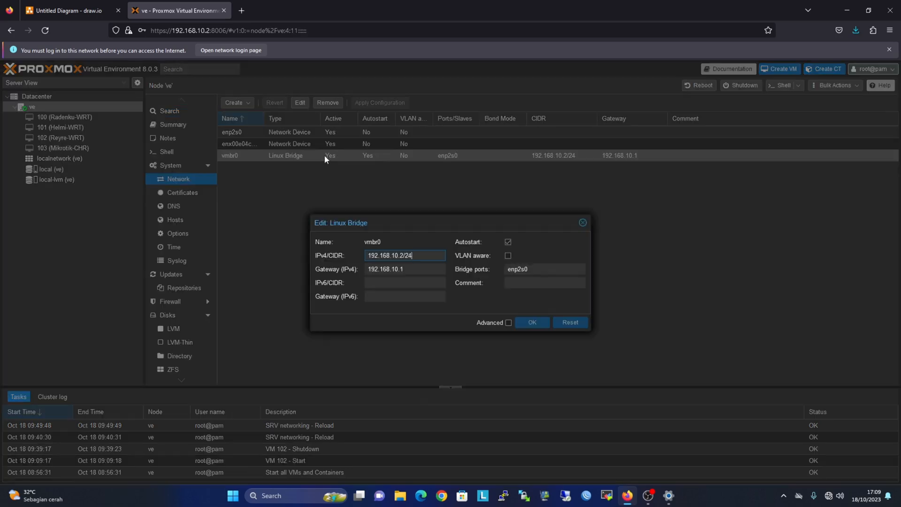
{"action": "double_click", "coordinate": [395, 255]}
{"action": "type", "text": "8"}
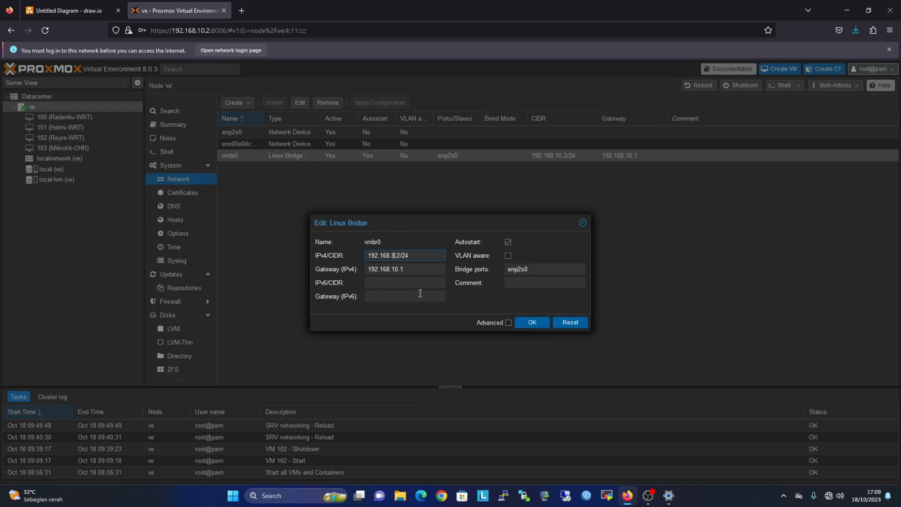
{"action": "left_click", "coordinate": [396, 271]}
{"action": "double_click", "coordinate": [396, 271]}
{"action": "type", "text": "8"}
{"action": "left_click", "coordinate": [528, 325]}
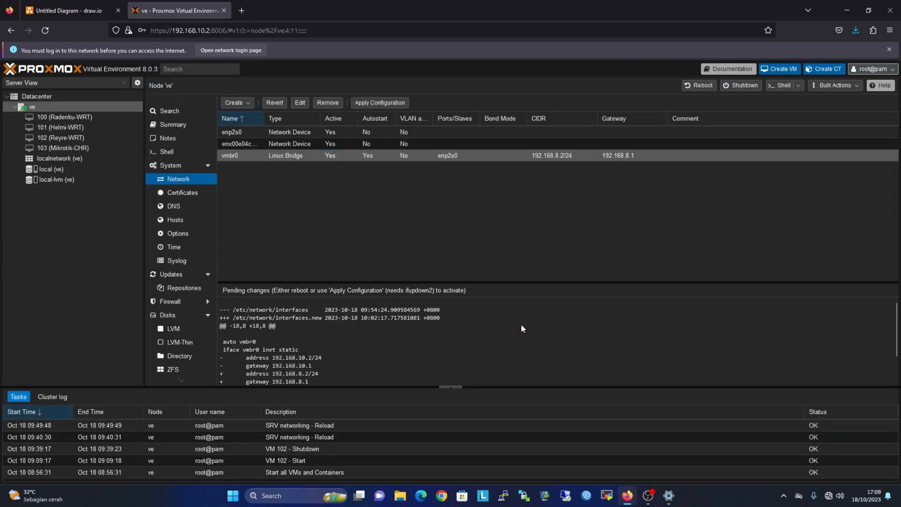
{"action": "left_click", "coordinate": [376, 103]}
Confirm applying the network changes, then check the PC's network connection status.
{"action": "left_click", "coordinate": [431, 293]}
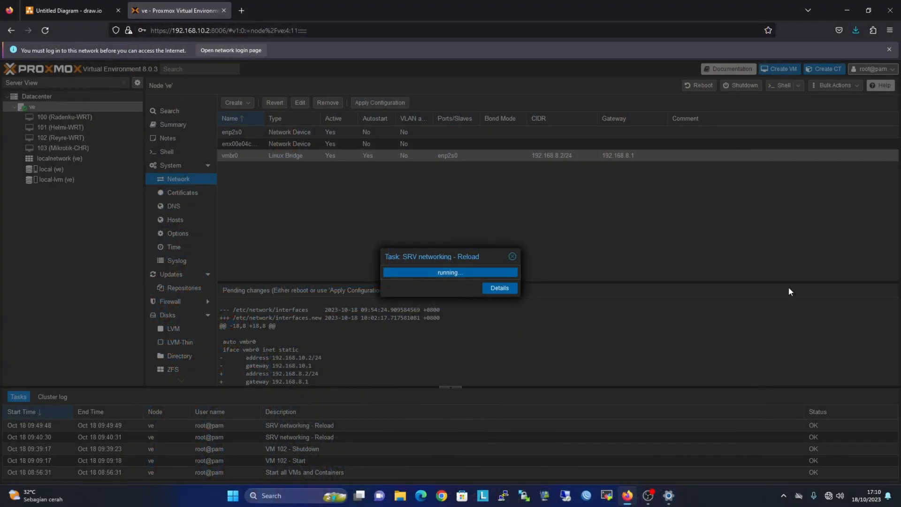
{"action": "left_click", "coordinate": [829, 497]}
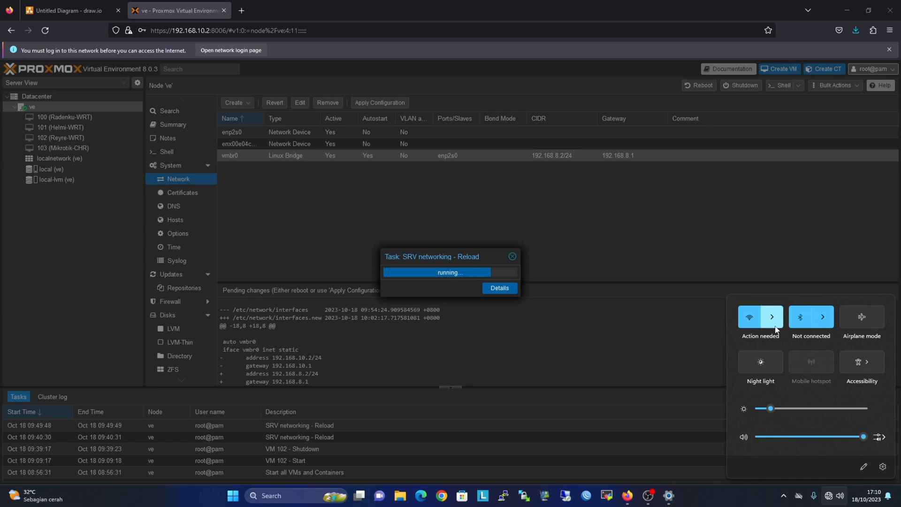
{"action": "left_click", "coordinate": [631, 466]}
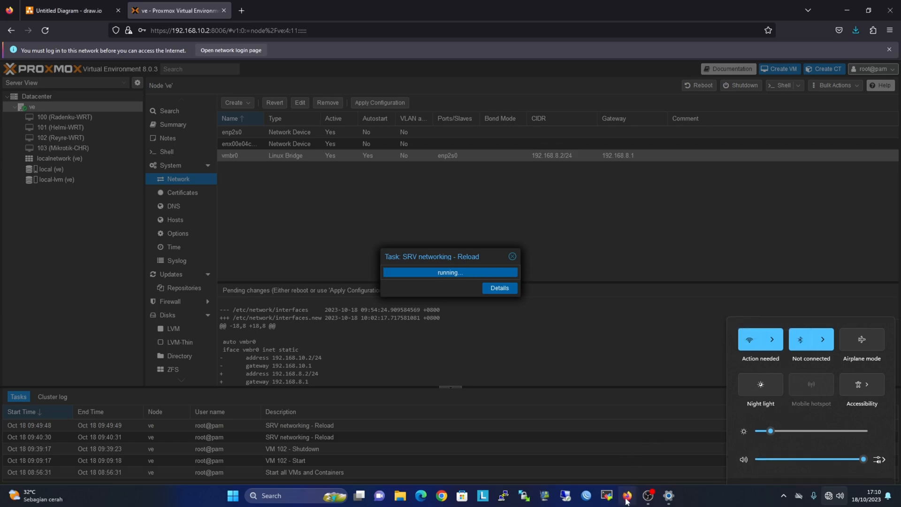
Check the available Wi-Fi networks, then select the '10' in the Proxmox tab's address.
{"action": "left_click", "coordinate": [71, 10]}
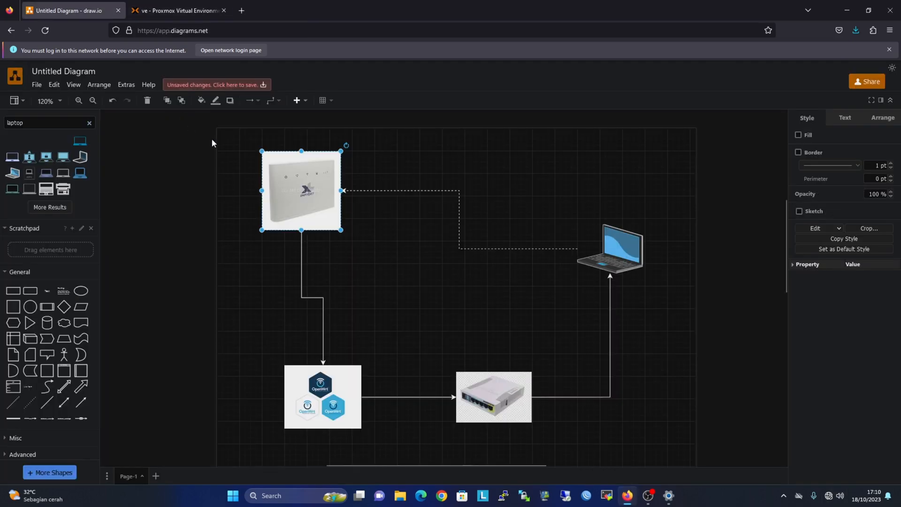
{"action": "left_click_drag", "start_coordinate": [231, 131], "coordinate": [390, 265]}
{"action": "left_click", "coordinate": [837, 497]}
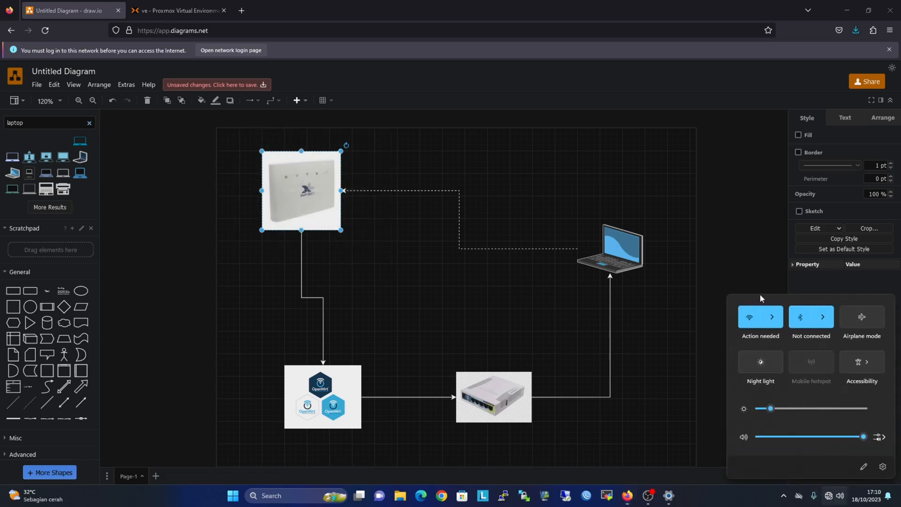
{"action": "left_click", "coordinate": [774, 319]}
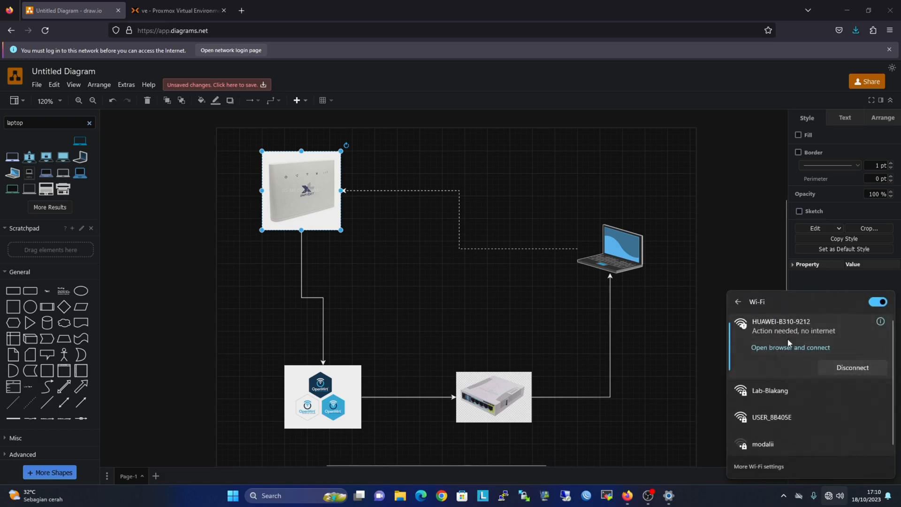
{"action": "left_click", "coordinate": [175, 9]}
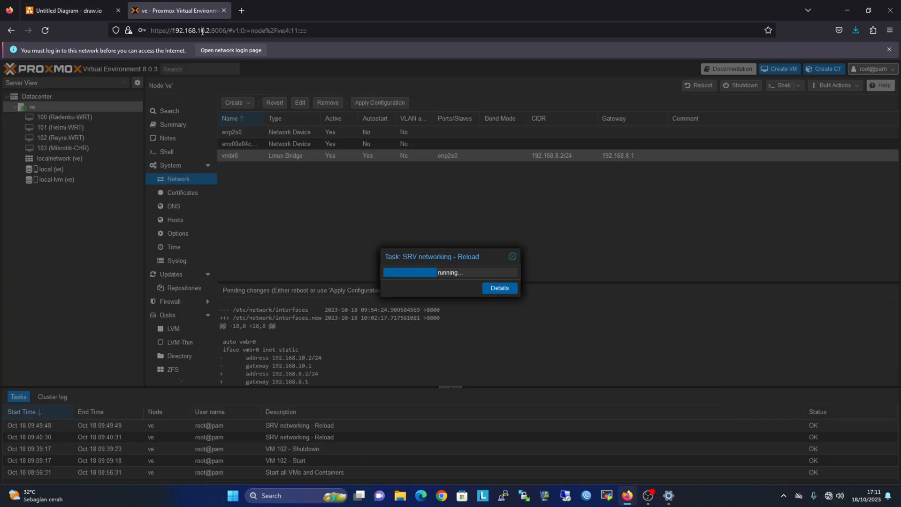
{"action": "left_click_drag", "start_coordinate": [204, 32], "coordinate": [199, 33]}
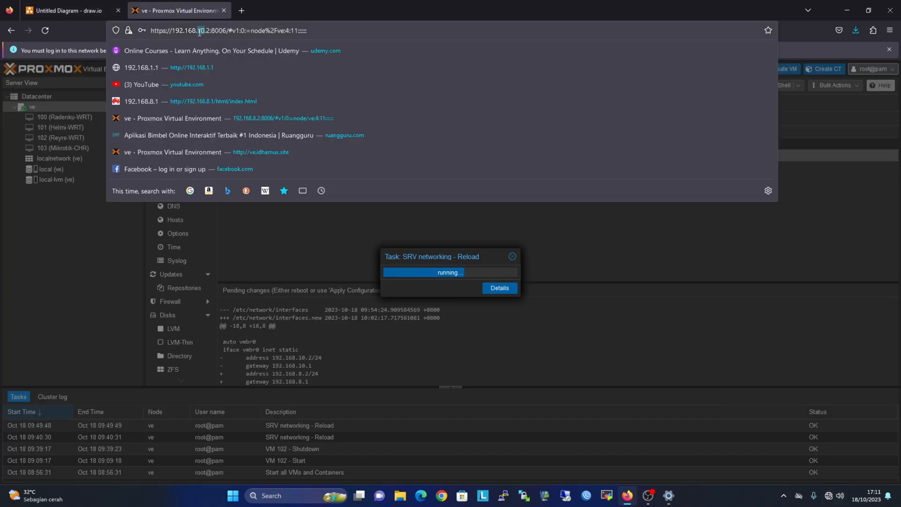
Change the address to 192.168.8.2:8006 and reload Proxmox there.
{"action": "type", "text": "8"}
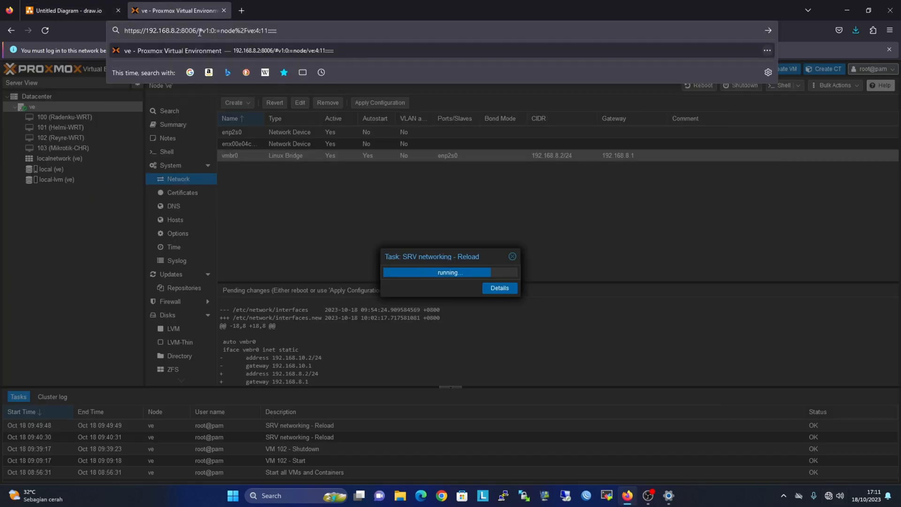
{"action": "key", "text": "Return"}
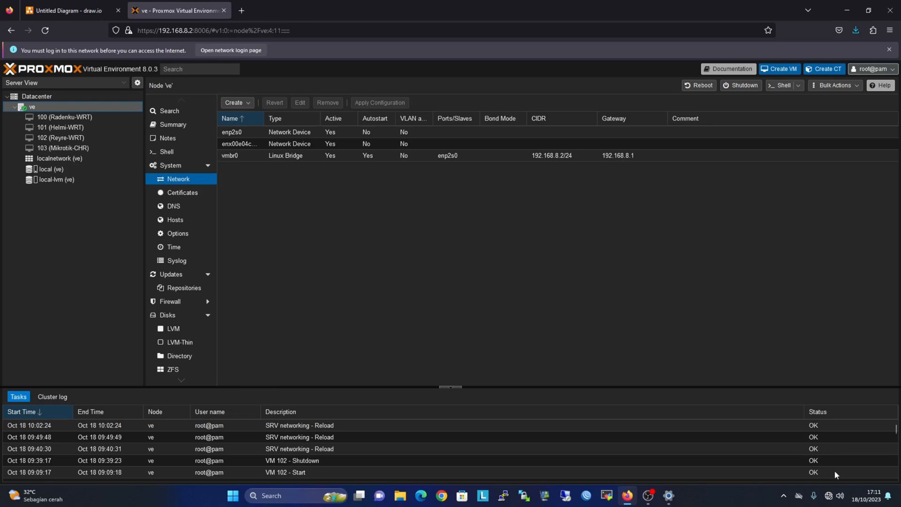
Review the network status and the Ethernet settings at 192.168.10.3, then return to draw.io.
{"action": "left_click", "coordinate": [831, 496]}
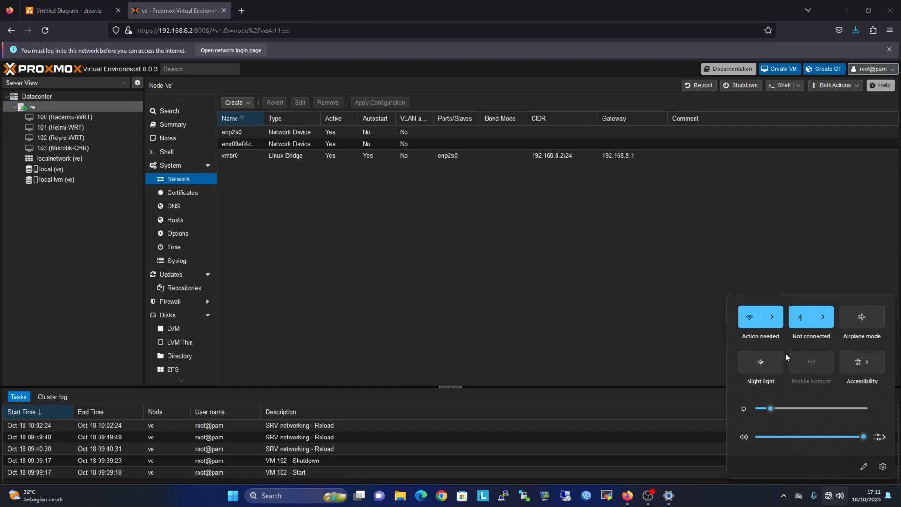
{"action": "left_click", "coordinate": [493, 295]}
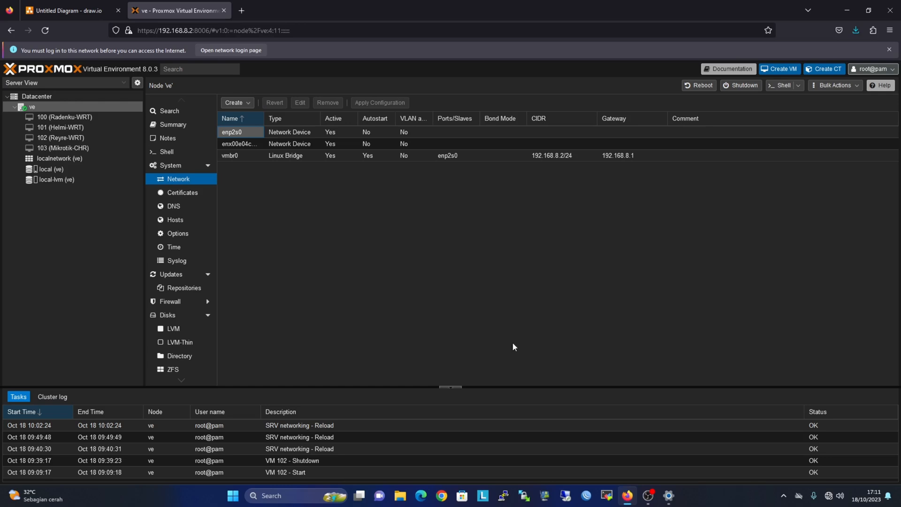
{"action": "left_click", "coordinate": [630, 499]}
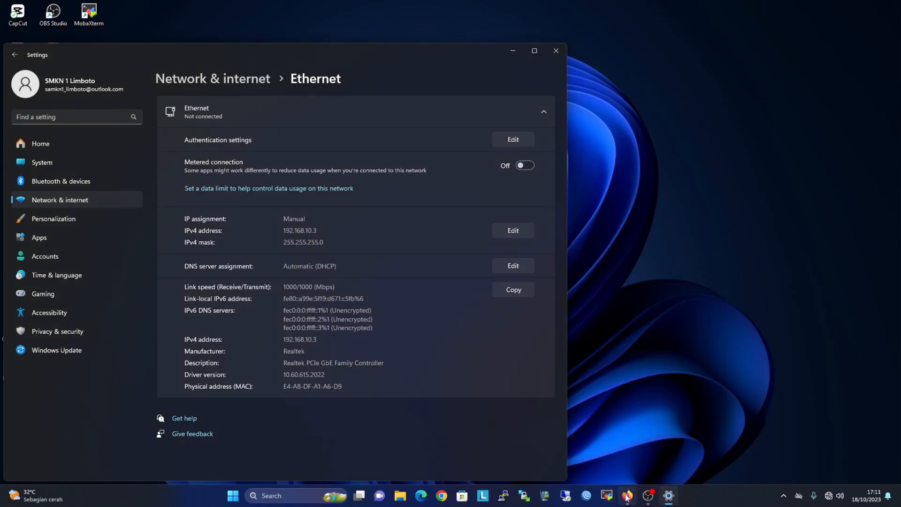
{"action": "left_click", "coordinate": [628, 497]}
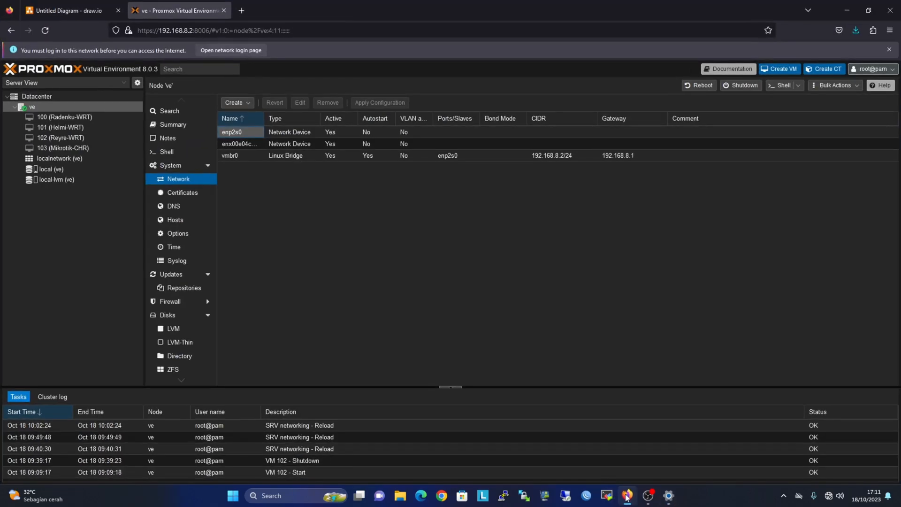
{"action": "left_click", "coordinate": [651, 498]}
{"action": "left_click", "coordinate": [651, 499]}
{"action": "left_click", "coordinate": [628, 497]}
{"action": "left_click", "coordinate": [628, 497]}
{"action": "left_click", "coordinate": [70, 11]}
{"action": "left_click", "coordinate": [353, 271]}
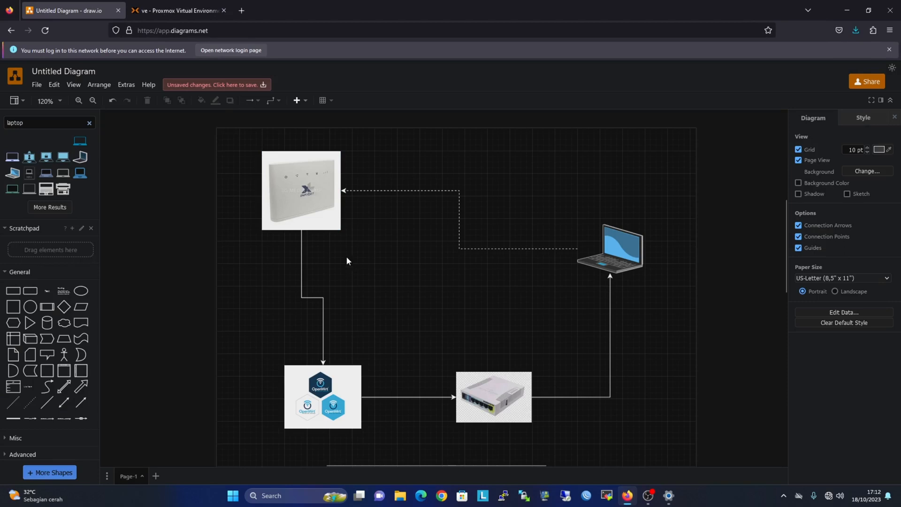
Select the OpenWrt and router images together with their connecting link on the diagram.
{"action": "left_click_drag", "start_coordinate": [567, 320], "coordinate": [647, 430]}
{"action": "left_click", "coordinate": [509, 389]}
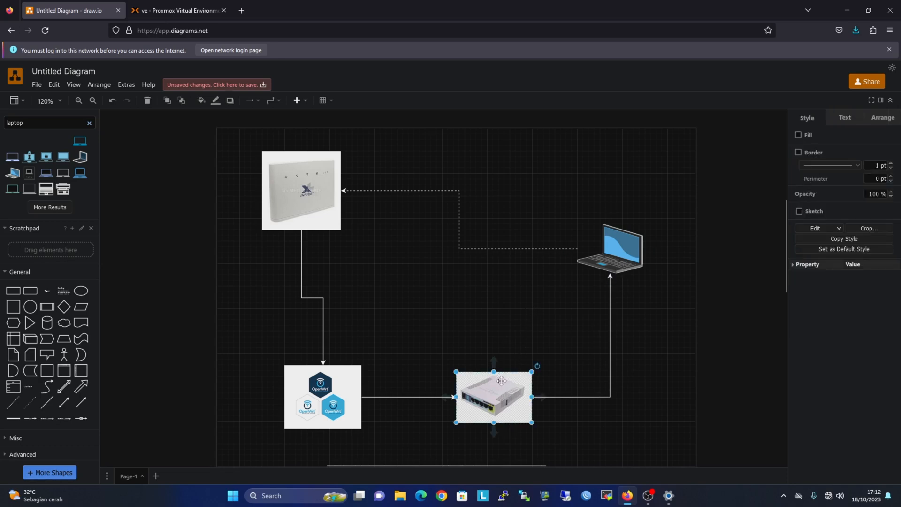
{"action": "left_click", "coordinate": [451, 327]}
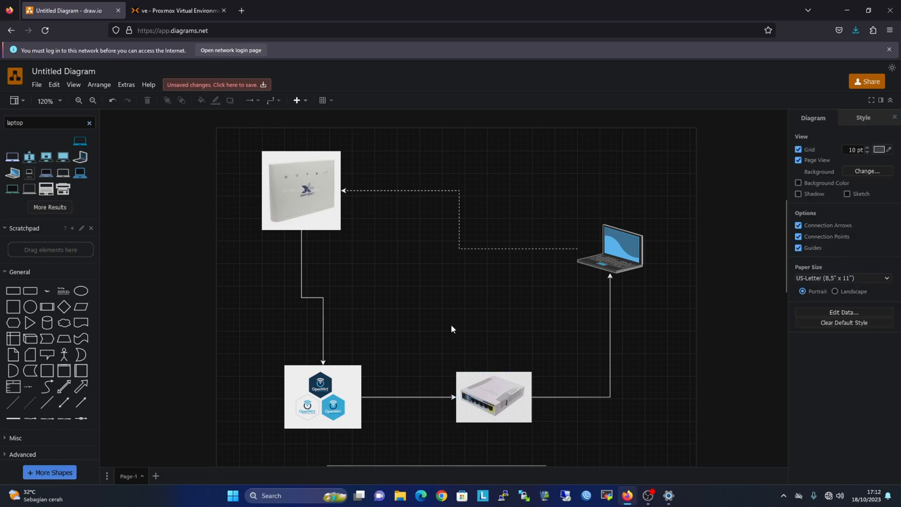
{"action": "left_click", "coordinate": [337, 391]}
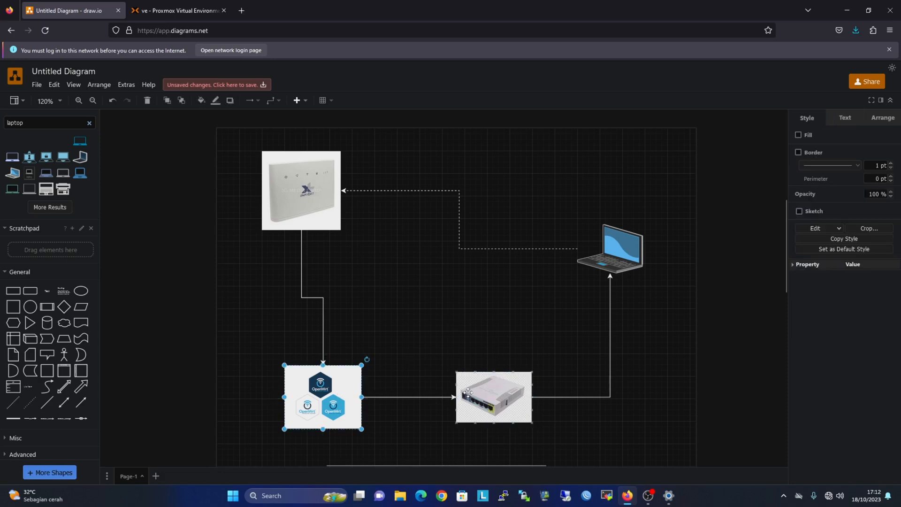
{"action": "left_click", "coordinate": [492, 396]}
{"action": "left_click_drag", "start_coordinate": [281, 347], "coordinate": [558, 449]}
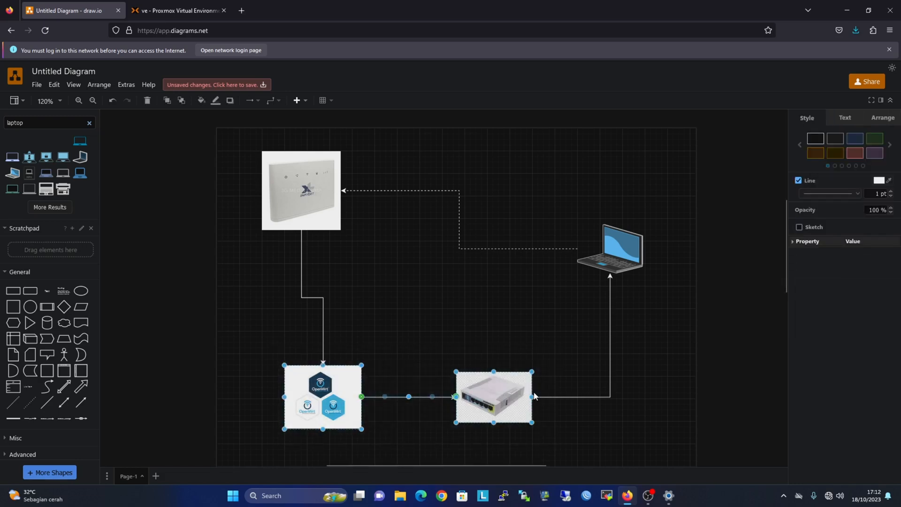
{"action": "left_click", "coordinate": [205, 4]}
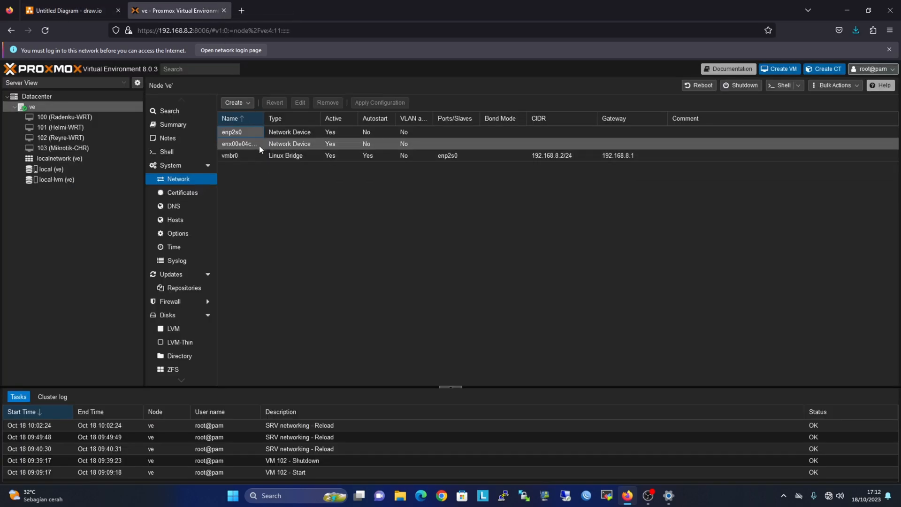
Inspect enp2s0 and the second network device, widening the Name column.
{"action": "left_click", "coordinate": [271, 193]}
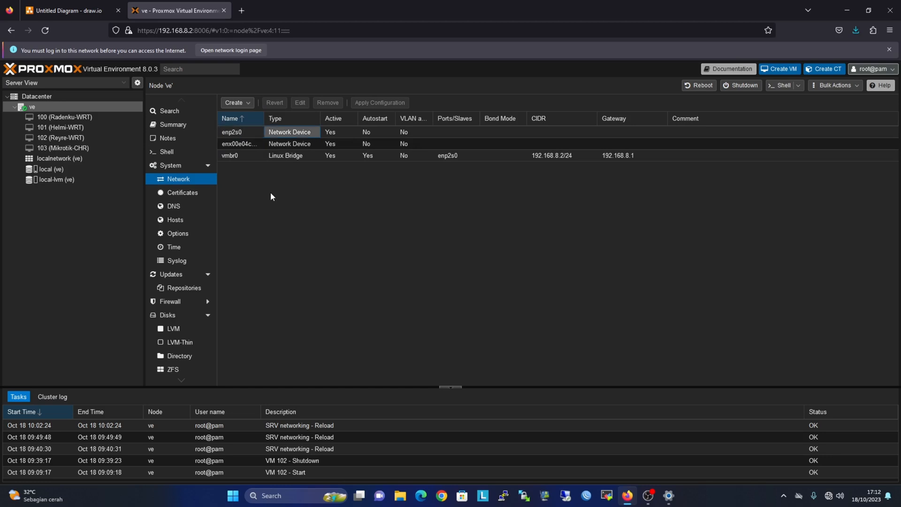
{"action": "left_click", "coordinate": [248, 148]}
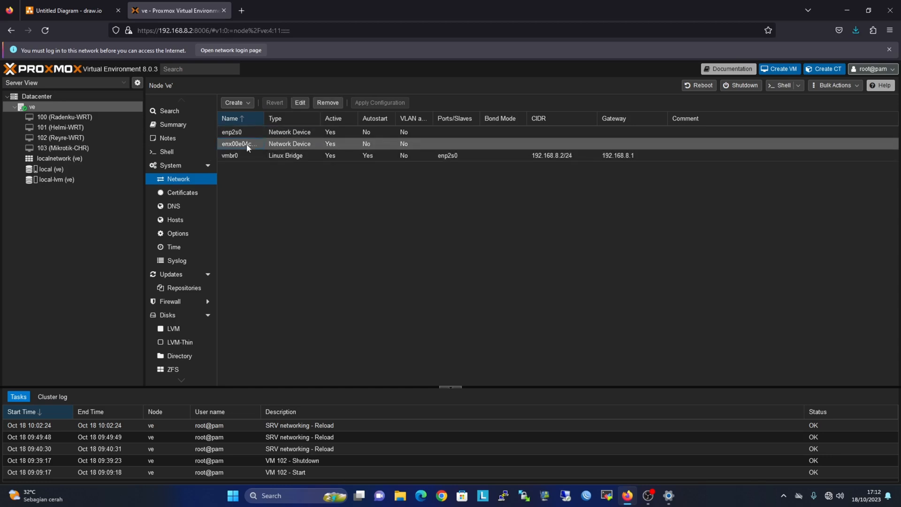
{"action": "left_click", "coordinate": [247, 136]}
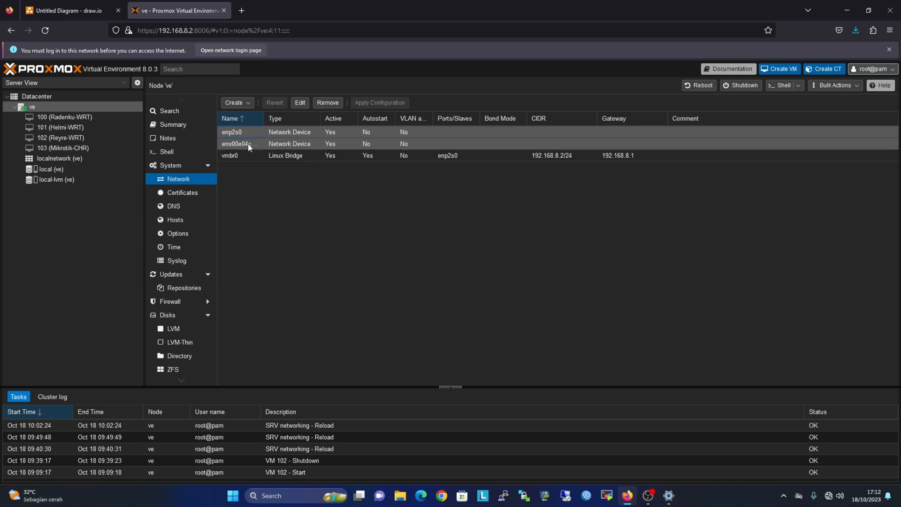
{"action": "left_click", "coordinate": [250, 147]}
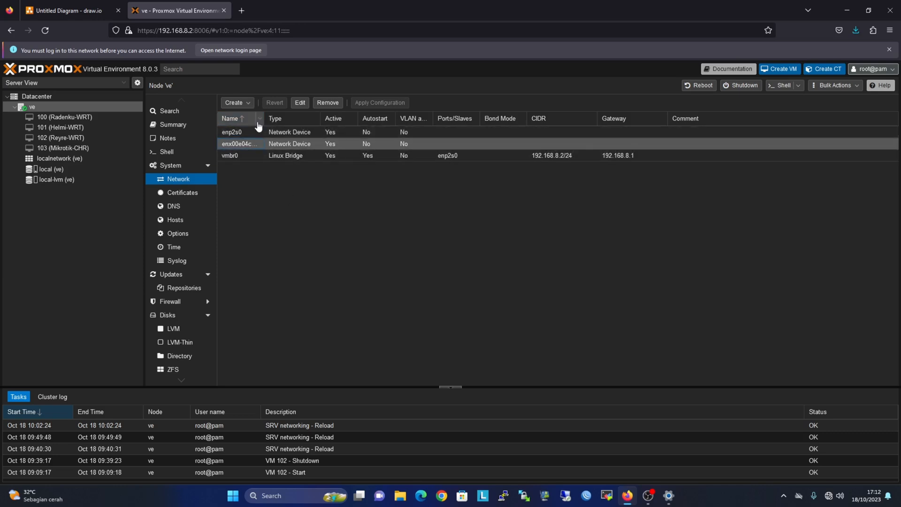
{"action": "left_click_drag", "start_coordinate": [264, 119], "coordinate": [275, 122]}
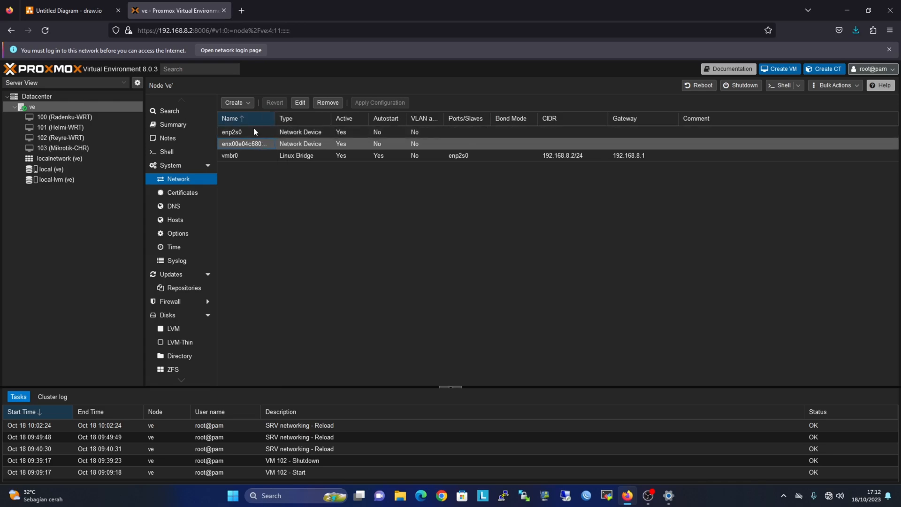
Start creating a new Linux Bridge, then cancel it.
{"action": "left_click", "coordinate": [233, 102]}
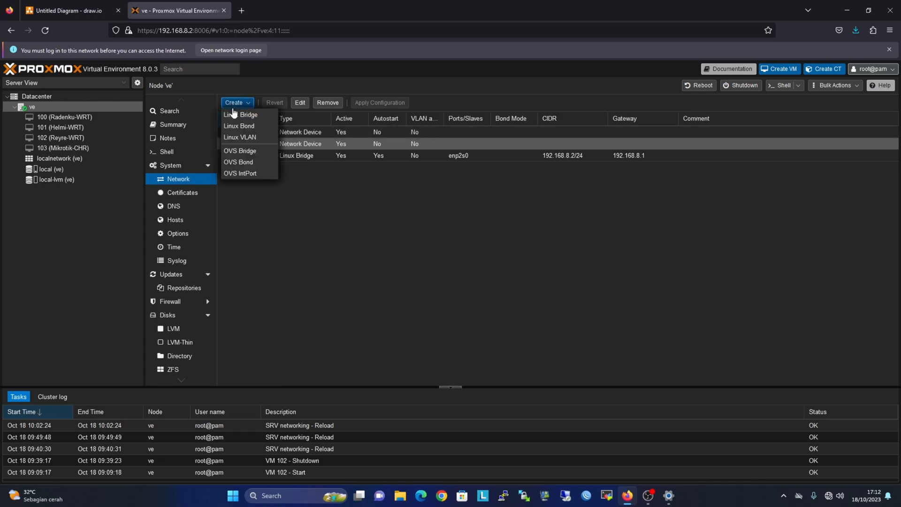
{"action": "left_click", "coordinate": [236, 116]}
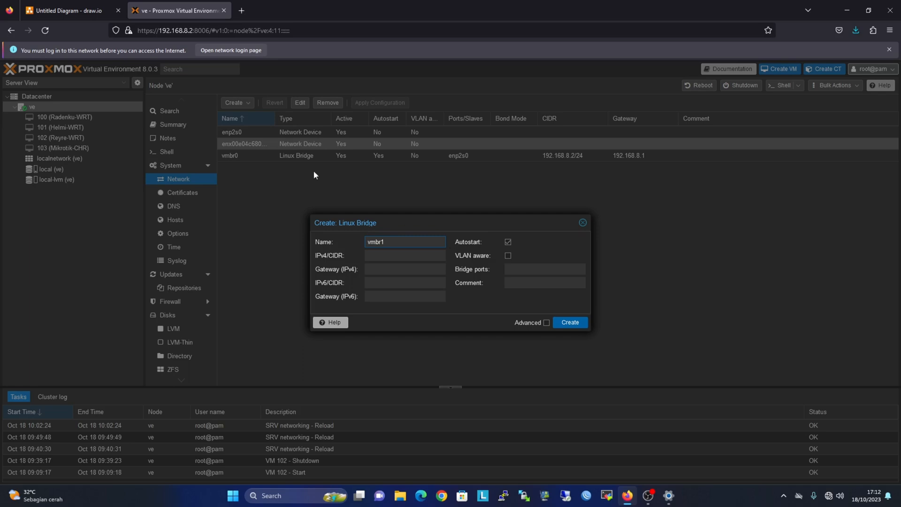
{"action": "left_click", "coordinate": [583, 222]}
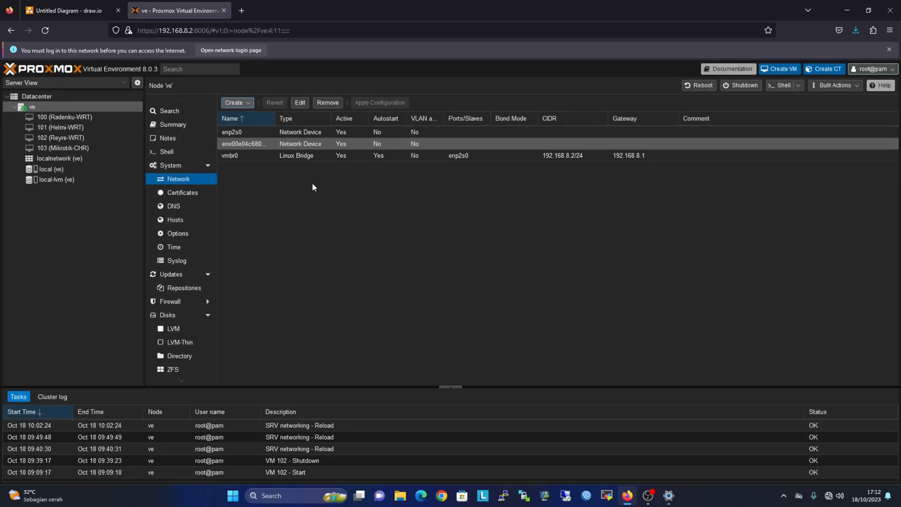
Glance at the network diagram in the draw.io tab, then return to the Proxmox network list.
{"action": "left_click", "coordinate": [627, 495]}
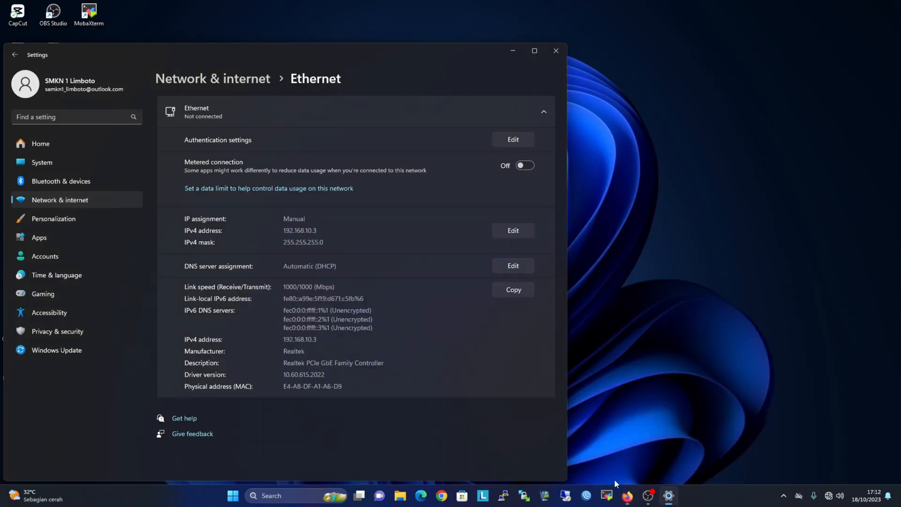
{"action": "left_click", "coordinate": [628, 496]}
{"action": "left_click", "coordinate": [71, 11]}
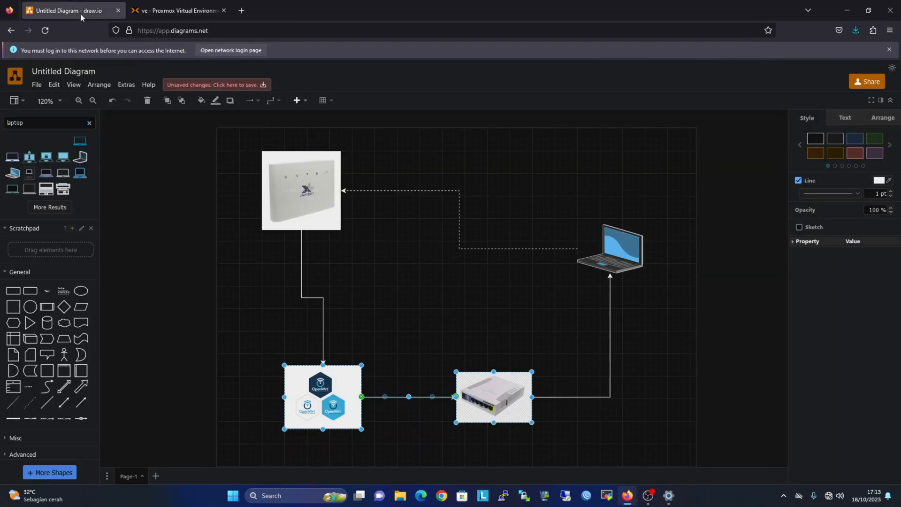
{"action": "left_click", "coordinate": [592, 359]}
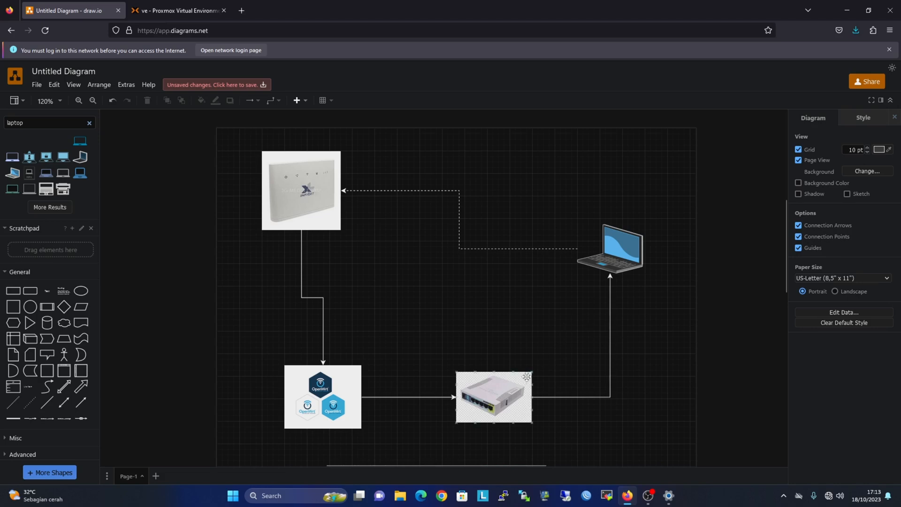
{"action": "mouse_move", "coordinate": [606, 252]}
{"action": "left_click", "coordinate": [634, 496]}
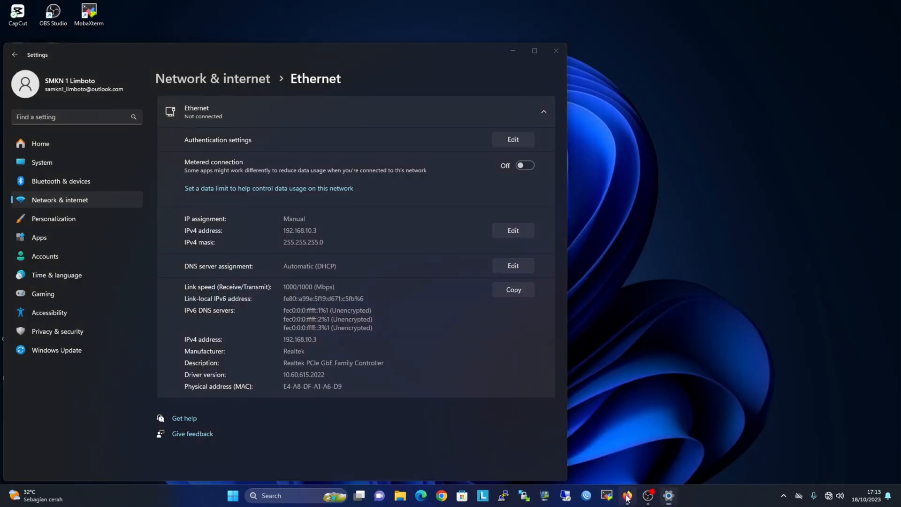
{"action": "left_click", "coordinate": [627, 496]}
{"action": "left_click", "coordinate": [169, 10]}
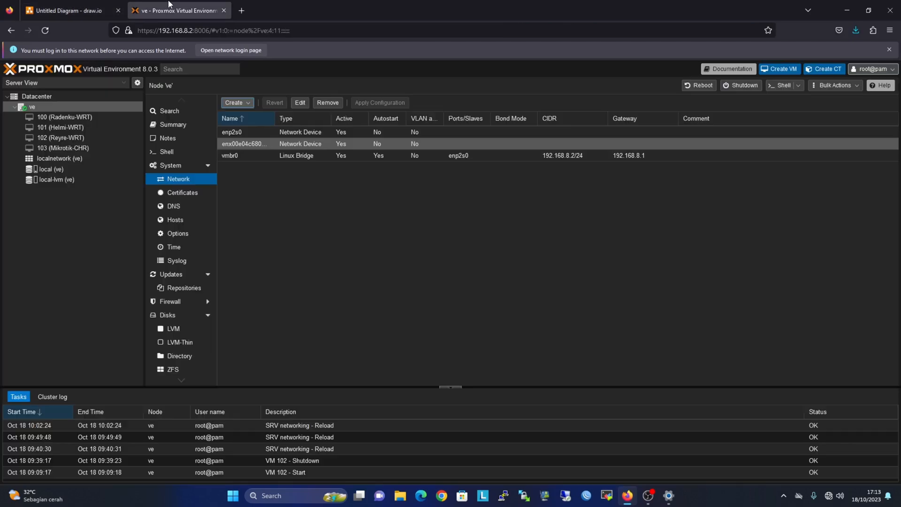
Create Linux bridge vmbr1 with bridge port enx00e04c68017e, copied from the USB adapter's settings.
{"action": "double_click", "coordinate": [245, 142]}
{"action": "left_click_drag", "start_coordinate": [424, 243], "coordinate": [366, 239]}
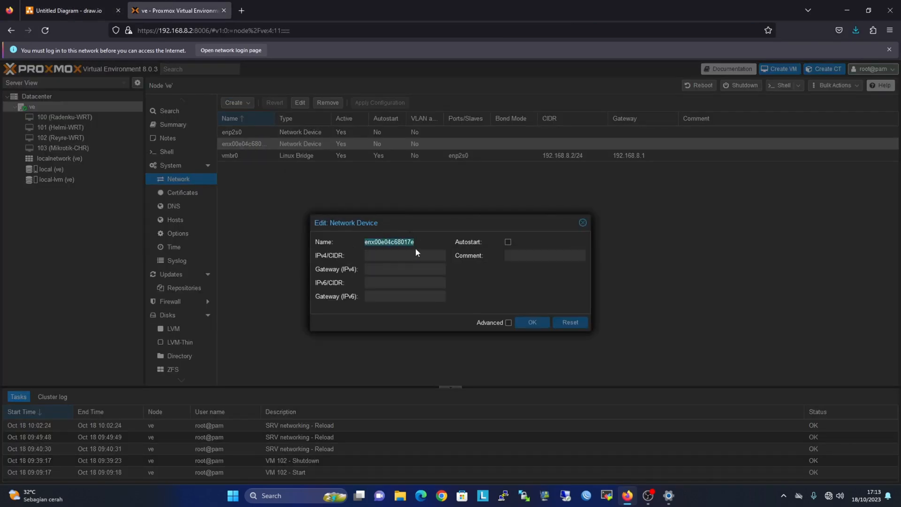
{"action": "left_click", "coordinate": [582, 222]}
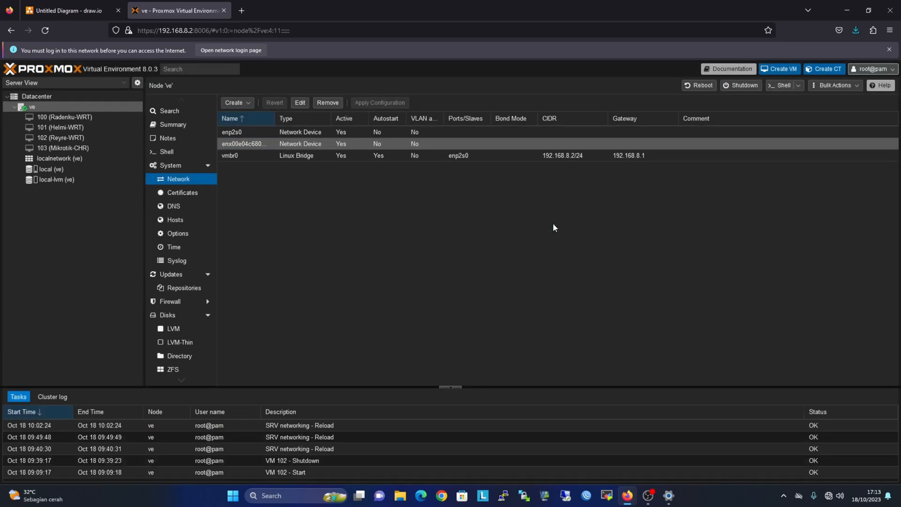
{"action": "left_click", "coordinate": [235, 103]}
{"action": "left_click", "coordinate": [254, 118]}
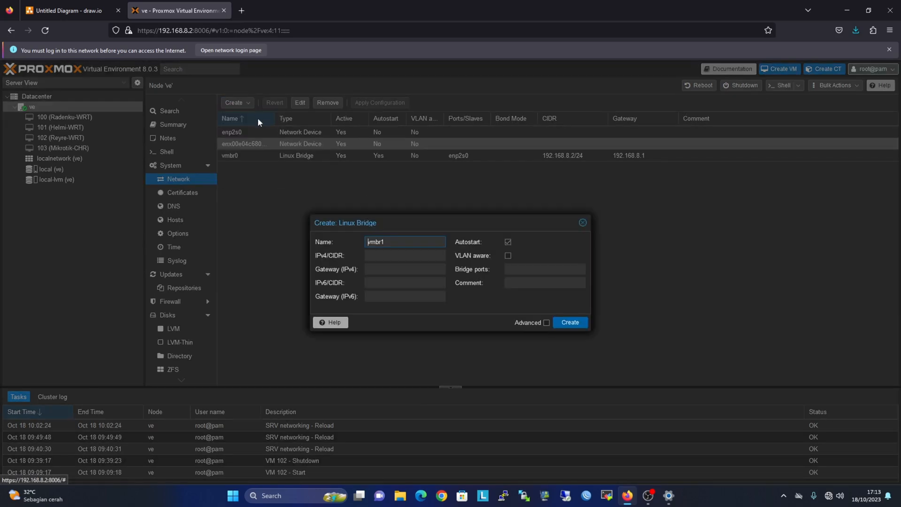
{"action": "left_click", "coordinate": [521, 269]}
{"action": "type", "text": "enx00e04c68017e"}
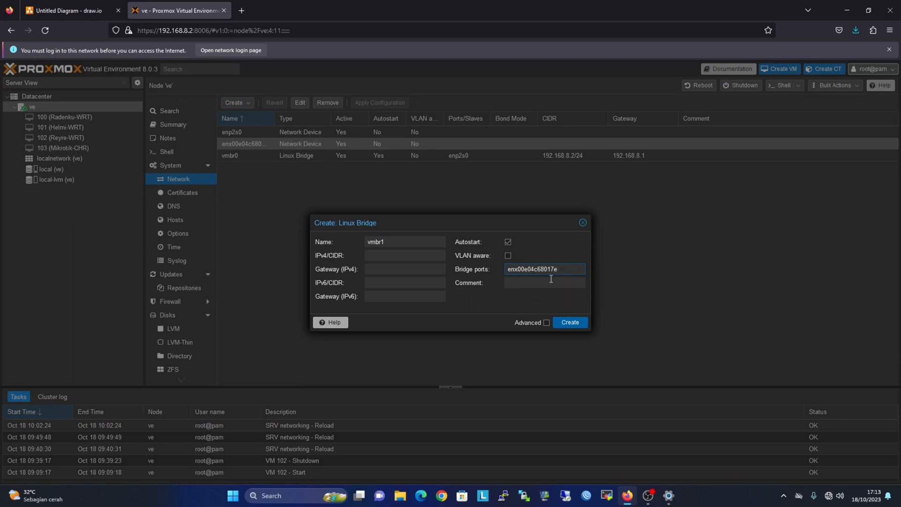
{"action": "left_click", "coordinate": [576, 324]}
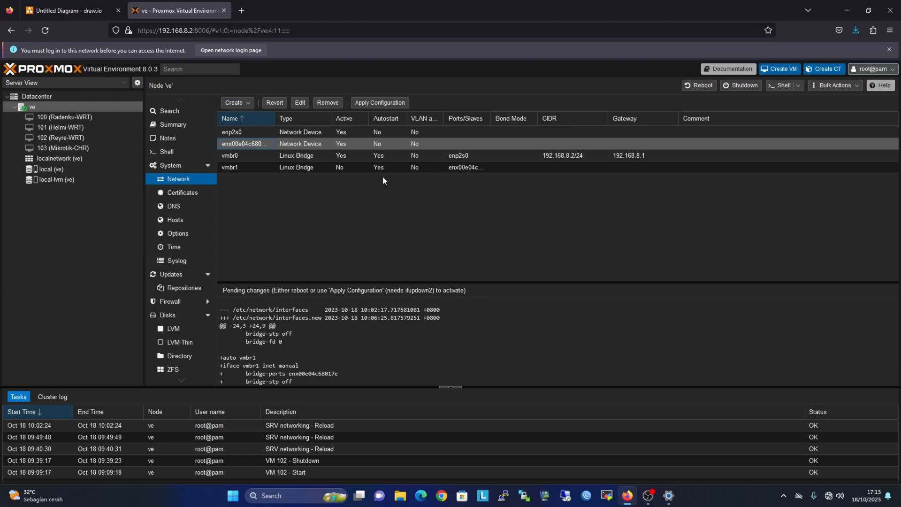
Check the OpenWrt and router images in the network diagram, then return to Proxmox.
{"action": "left_click", "coordinate": [628, 496]}
{"action": "left_click", "coordinate": [628, 497]}
{"action": "left_click", "coordinate": [47, 8]}
{"action": "mouse_move", "coordinate": [260, 324]}
{"action": "left_mouse_down"}
{"action": "mouse_move", "coordinate": [347, 418]}
{"action": "mouse_move", "coordinate": [399, 455]}
{"action": "left_mouse_up"}
{"action": "left_click_drag", "start_coordinate": [454, 299], "coordinate": [564, 453]}
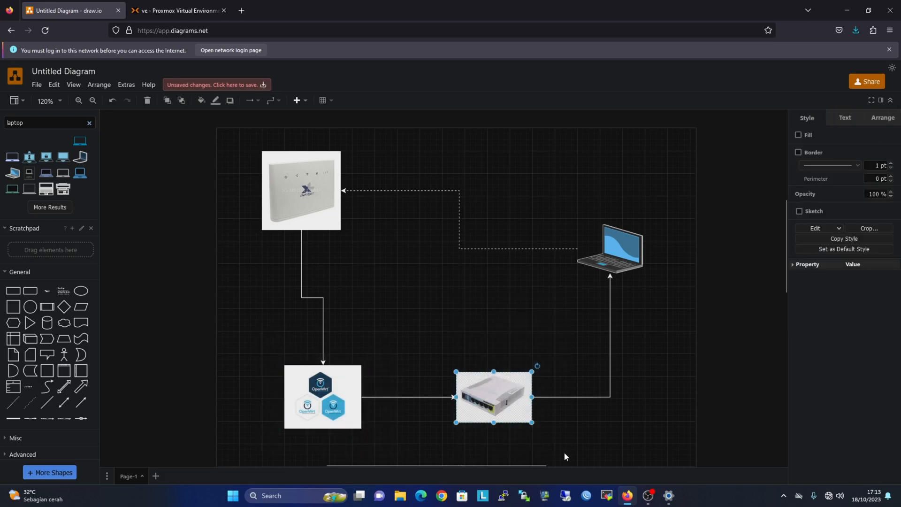
{"action": "left_click", "coordinate": [567, 447]}
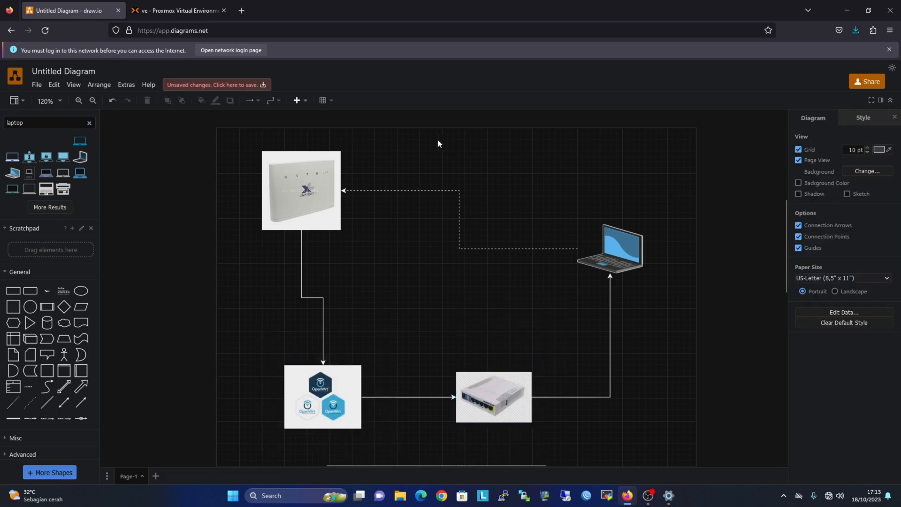
{"action": "left_click", "coordinate": [178, 10]}
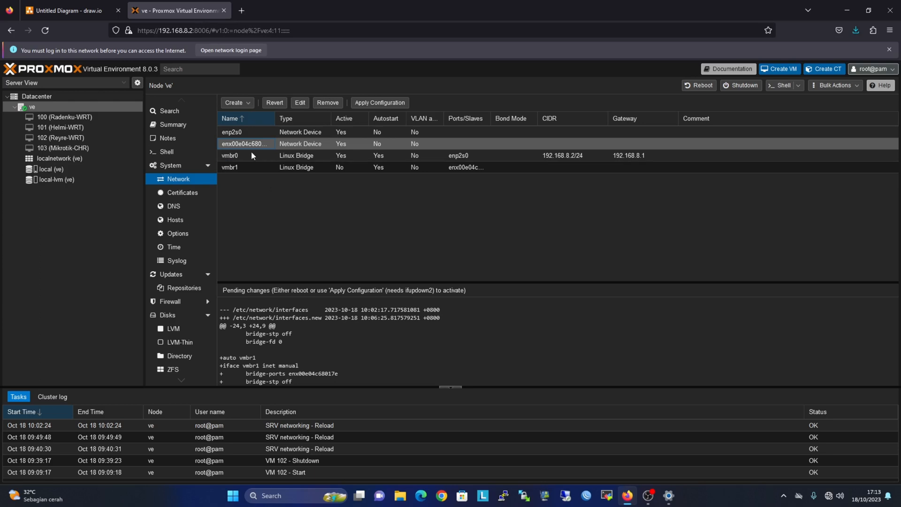
Begin another Linux bridge and add a long descriptive suffix to the vmbr2 name.
{"action": "left_click", "coordinate": [237, 102]}
{"action": "left_click", "coordinate": [249, 116]}
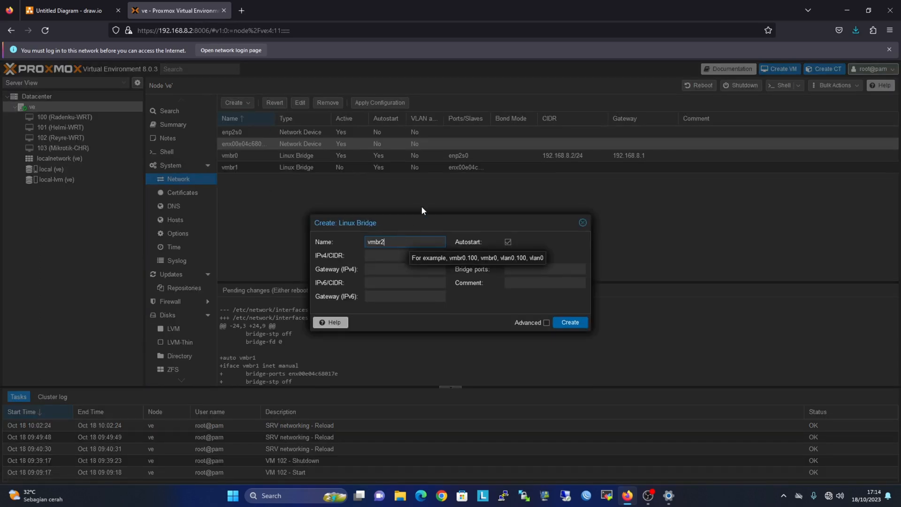
{"action": "type", "text": "-"}
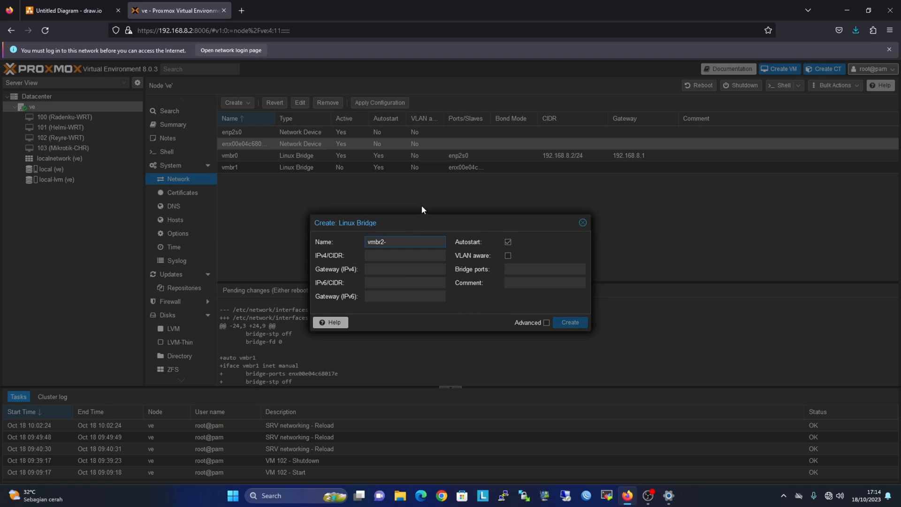
{"action": "type", "text": "swkon"}
{"action": "type", "text": "eks"}
{"action": "type", "text": "iantar"}
{"action": "type", "text": "ch"}
{"action": "type", "text": "r"}
{"action": "type", "text": "dan"}
{"action": "key", "text": "BackSpace"}
{"action": "key", "text": "BackSpace"}
{"action": "key", "text": "BackSpace"}
{"action": "key", "text": "BackSpace"}
{"action": "key", "text": "BackSpace"}
{"action": "key", "text": "BackSpace"}
{"action": "key", "text": "BackSpace"}
{"action": "key", "text": "BackSpace"}
{"action": "key", "text": "BackSpace"}
{"action": "key", "text": "BackSpace"}
{"action": "key", "text": "BackSpace"}
{"action": "key", "text": "BackSpace"}
{"action": "key", "text": "BackSpace"}
{"action": "key", "text": "BackSpace"}
{"action": "key", "text": "BackSpace"}
{"action": "key", "text": "BackSpace"}
{"action": "key", "text": "BackSpace"}
{"action": "key", "text": "BackSpace"}
{"action": "type", "text": "antarchrdani"}
{"action": "key", "text": "BackSpace"}
{"action": "type", "text": "opwn"}
Trim the name back to plain vmbr2 and create the bridge with no ports.
{"action": "key", "text": "BackSpace"}
{"action": "key", "text": "BackSpace"}
{"action": "type", "text": "enwr"}
{"action": "left_click", "coordinate": [519, 276]}
{"action": "left_click_drag", "start_coordinate": [442, 244], "coordinate": [387, 244]}
{"action": "left_click", "coordinate": [388, 245]}
{"action": "key", "text": "BackSpace"}
{"action": "left_click_drag", "start_coordinate": [442, 242], "coordinate": [386, 244]}
{"action": "key", "text": "BackSpace"}
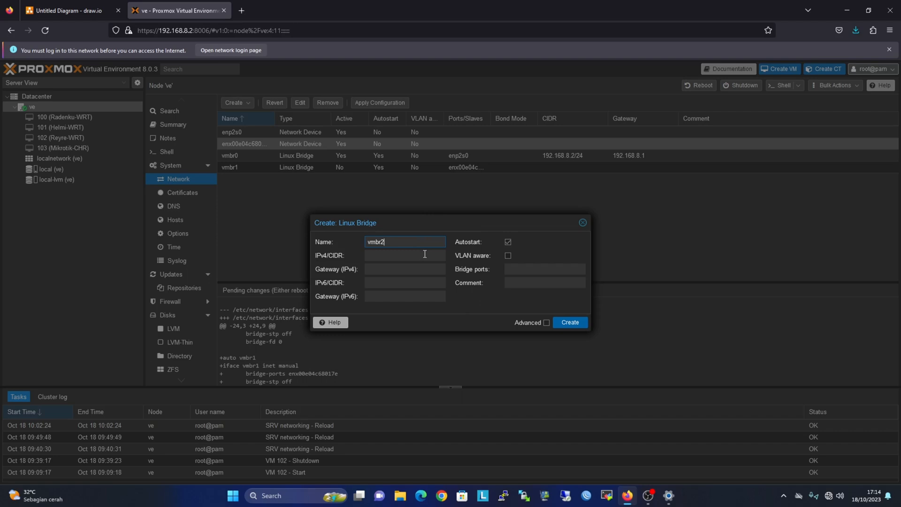
{"action": "left_click", "coordinate": [574, 323]}
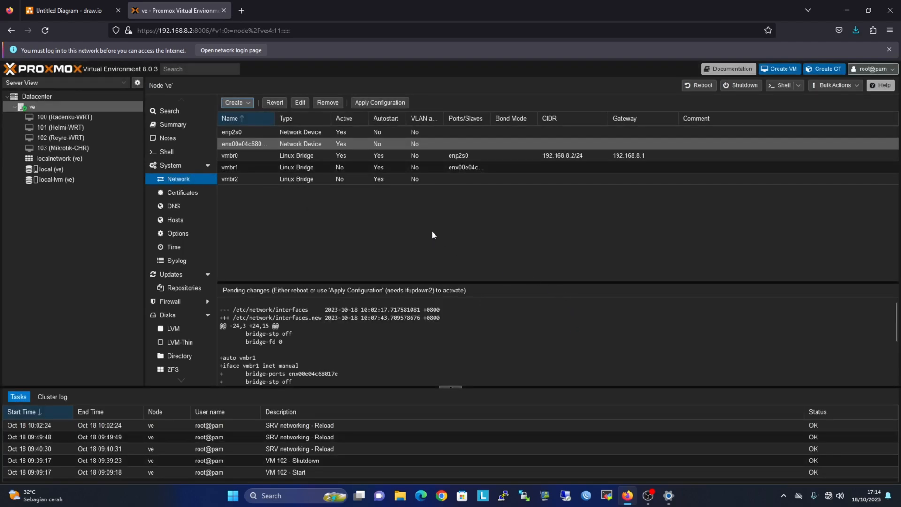
Apply the pending network configuration, look over VMs 102 and 103, then return to node ve's Network.
{"action": "left_click", "coordinate": [384, 102]}
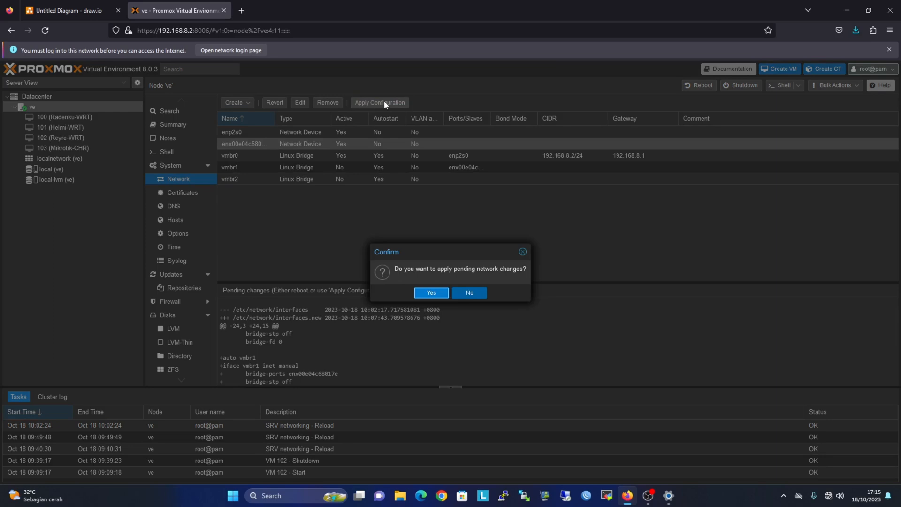
{"action": "left_click", "coordinate": [431, 292]}
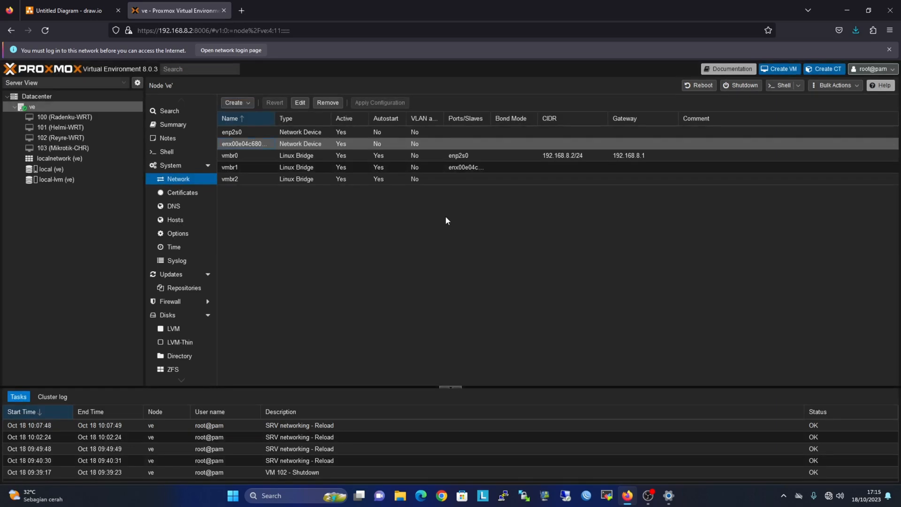
{"action": "left_click", "coordinate": [80, 139]}
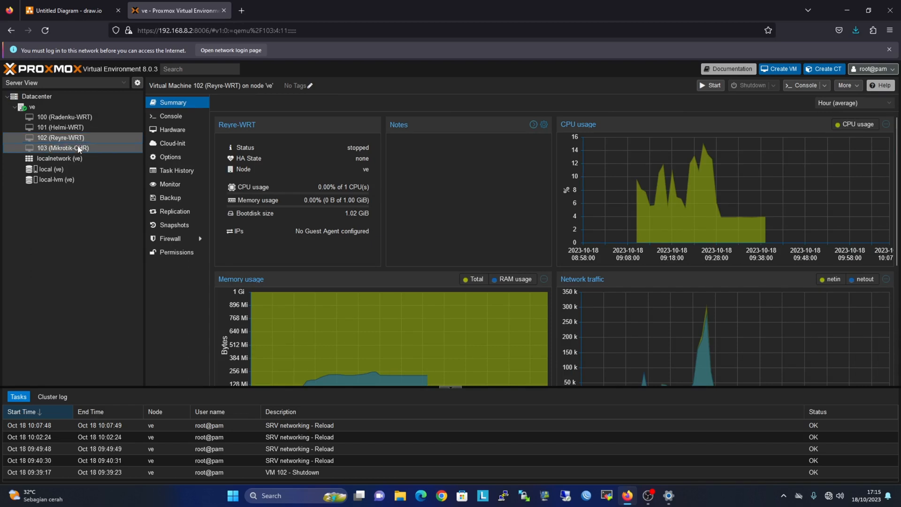
{"action": "left_click", "coordinate": [73, 147]}
{"action": "left_click", "coordinate": [72, 138]}
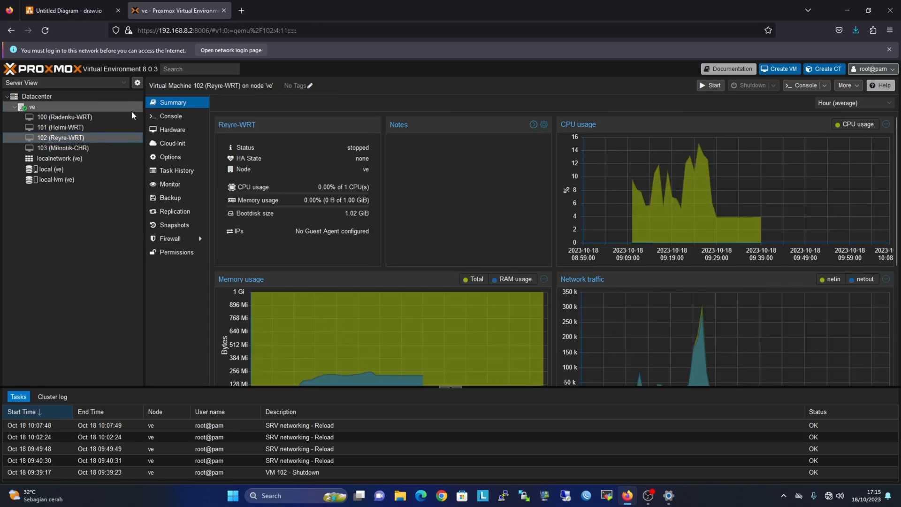
{"action": "left_click", "coordinate": [33, 108]}
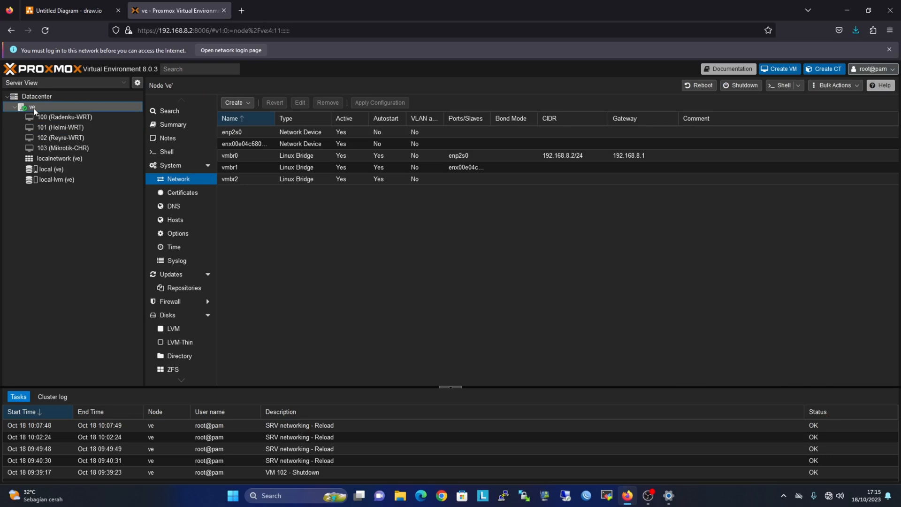
Remove Reyre-WRT's existing vmbr0 network device from its Hardware list.
{"action": "left_click", "coordinate": [54, 141]}
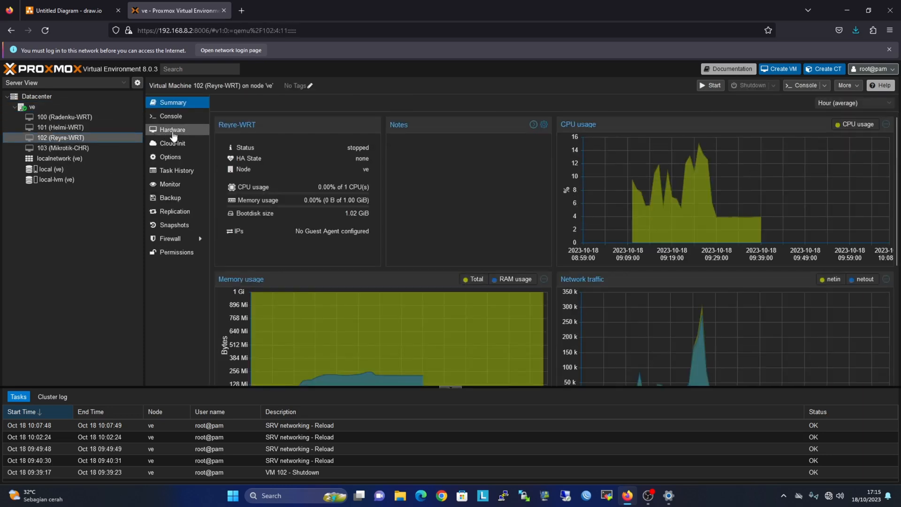
{"action": "left_click", "coordinate": [173, 132]}
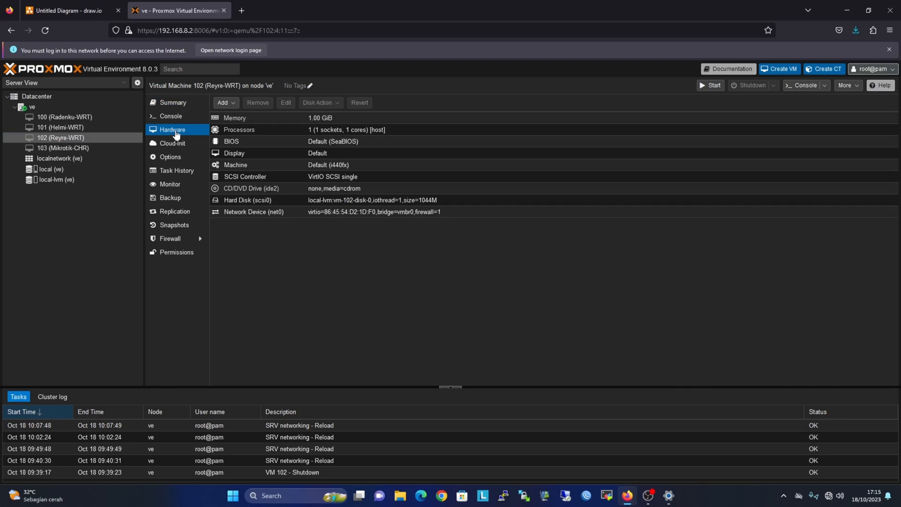
{"action": "left_click", "coordinate": [284, 213]}
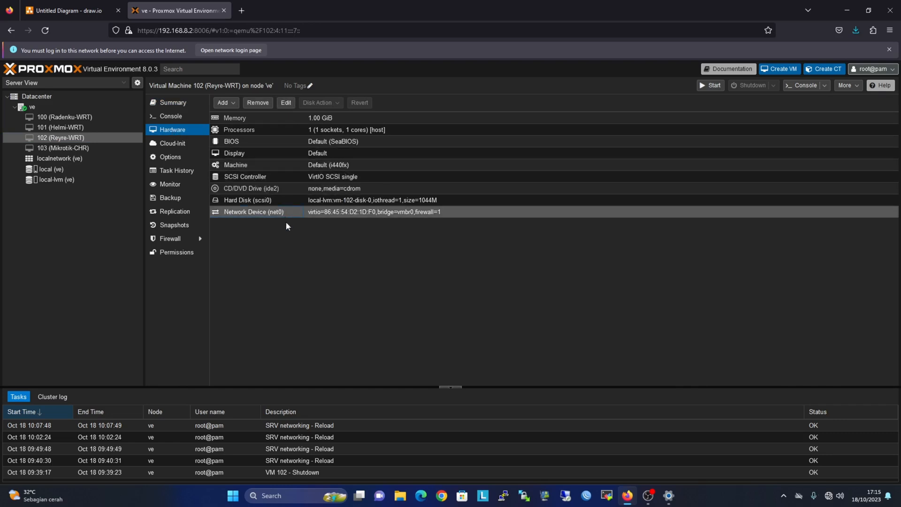
{"action": "left_click", "coordinate": [258, 103]}
{"action": "left_click", "coordinate": [427, 296]}
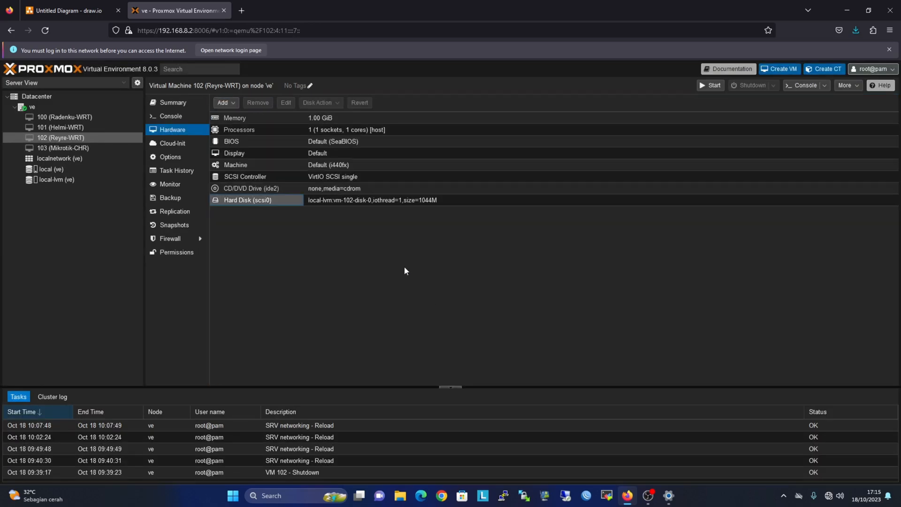
Add an Intel E1000 network device on bridge vmbr2 to Reyre-WRT.
{"action": "left_click", "coordinate": [224, 103]}
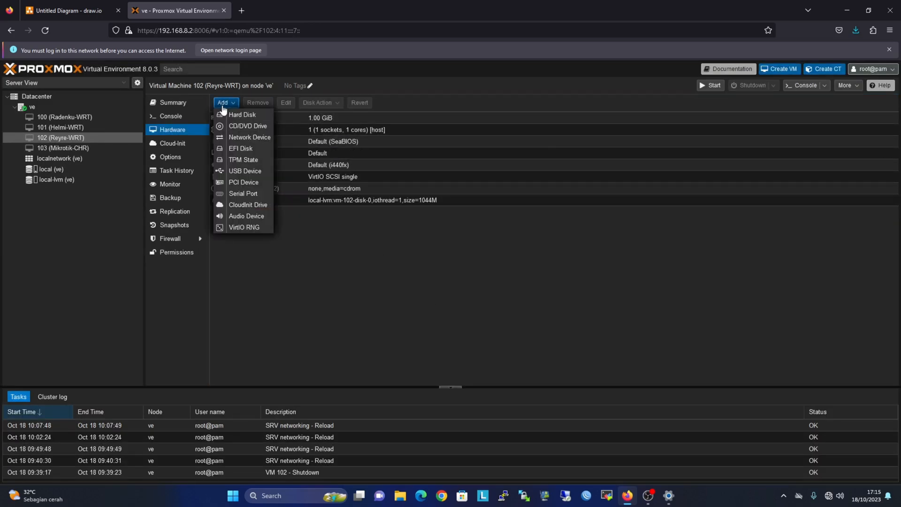
{"action": "left_click", "coordinate": [250, 137]}
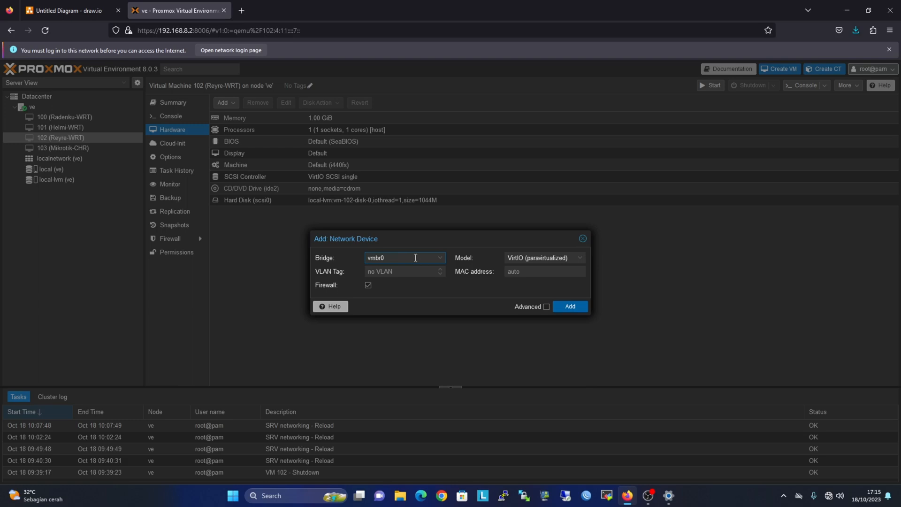
{"action": "left_click", "coordinate": [416, 258]}
{"action": "left_click", "coordinate": [411, 306]}
{"action": "left_click", "coordinate": [532, 259]}
{"action": "left_click", "coordinate": [534, 270]}
{"action": "left_click", "coordinate": [569, 308]}
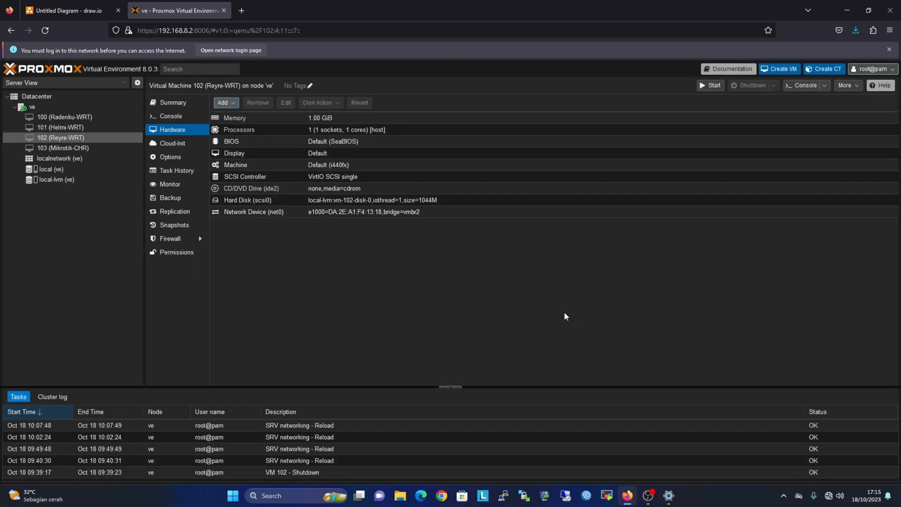
Remove Mikrotik-CHR's old vmbr0 VirtIO network device net0.
{"action": "left_click", "coordinate": [71, 149]}
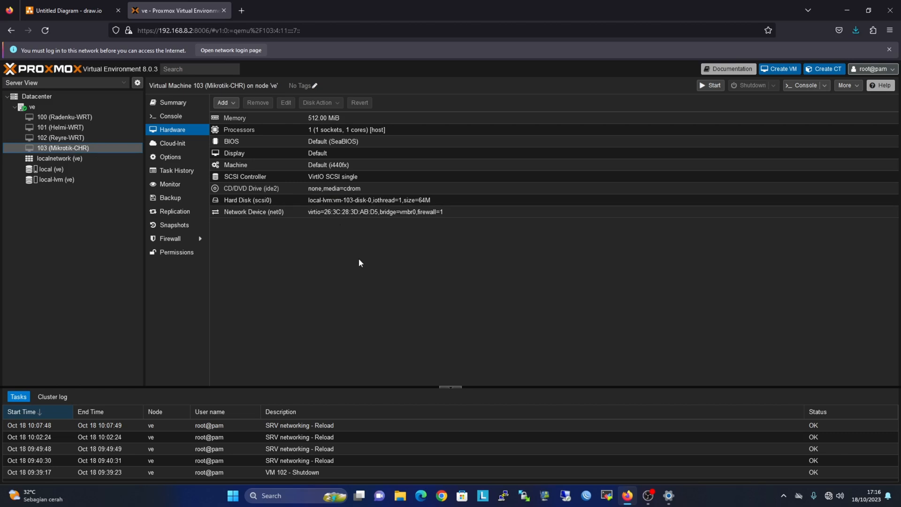
{"action": "left_click", "coordinate": [320, 213]}
{"action": "left_click", "coordinate": [259, 103]}
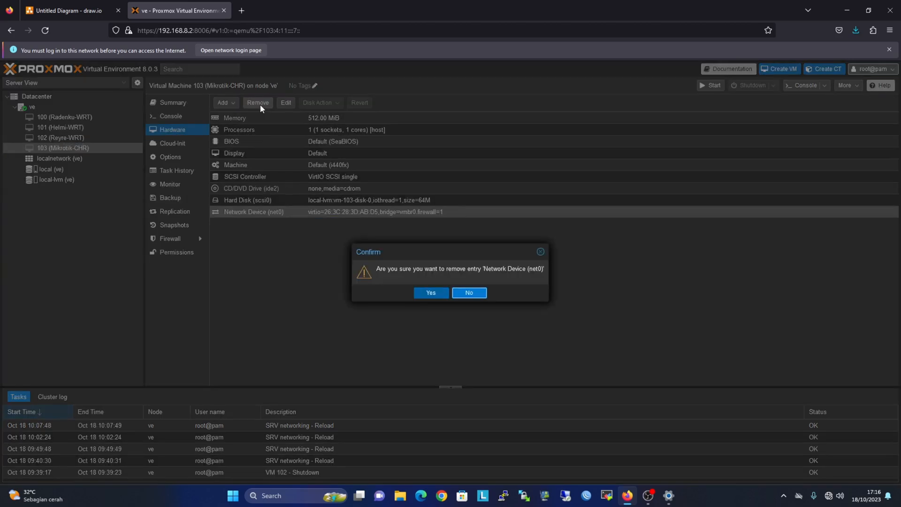
{"action": "left_click", "coordinate": [429, 292]}
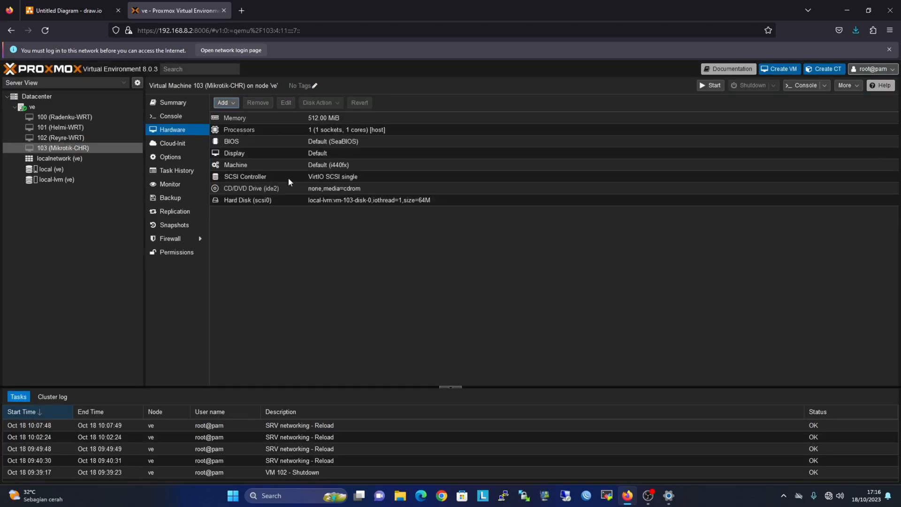
Add an Intel E1000 network device on bridge vmbr2 as net0.
{"action": "left_click", "coordinate": [224, 103]}
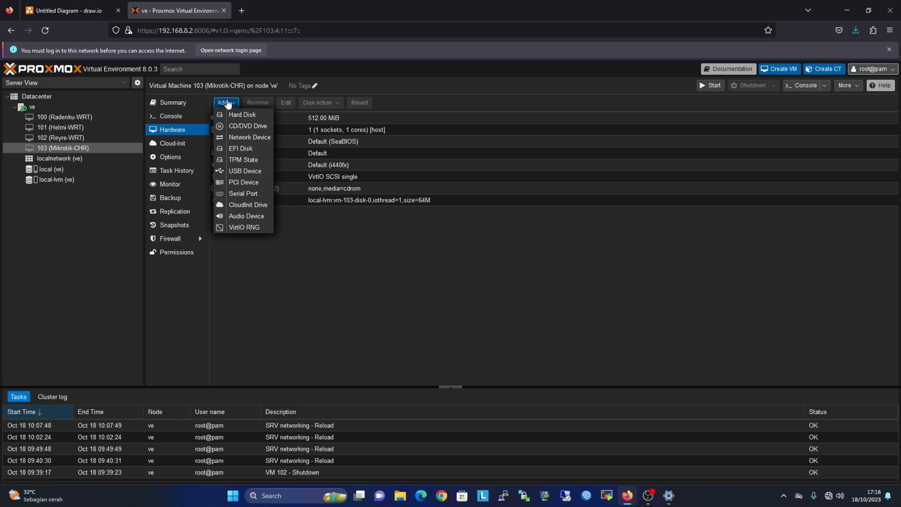
{"action": "left_click", "coordinate": [240, 139]}
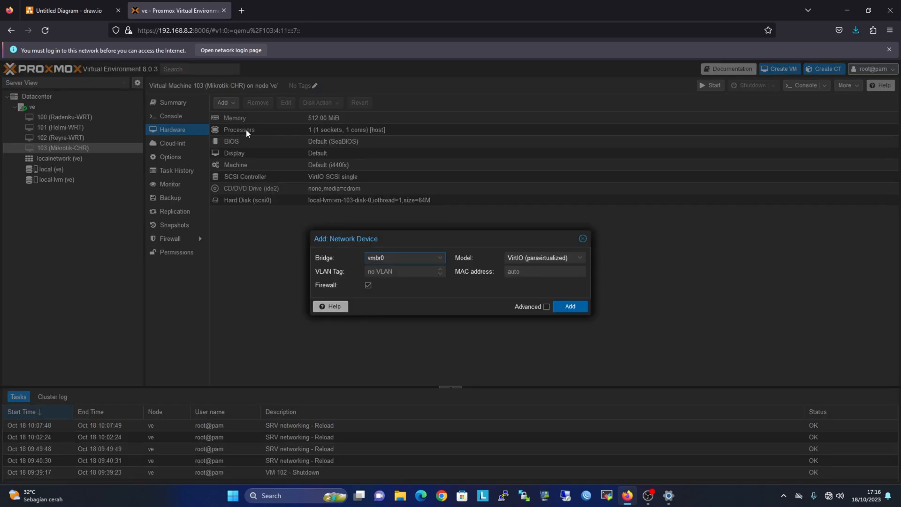
{"action": "left_click", "coordinate": [400, 262]}
{"action": "left_click", "coordinate": [390, 307]}
{"action": "left_click", "coordinate": [531, 258]}
{"action": "left_click", "coordinate": [532, 272]}
{"action": "left_click", "coordinate": [570, 306]}
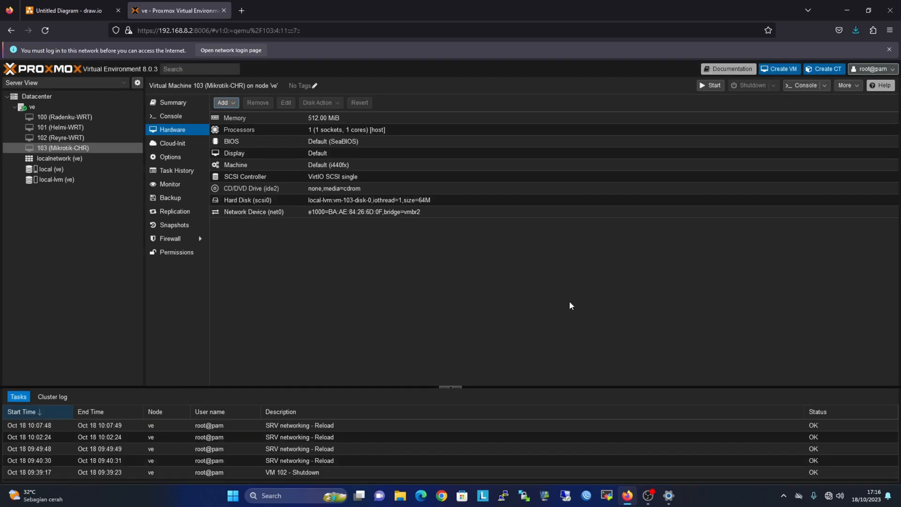
Add a second Intel E1000 network device on bridge vmbr1 as net1.
{"action": "left_click", "coordinate": [230, 104]}
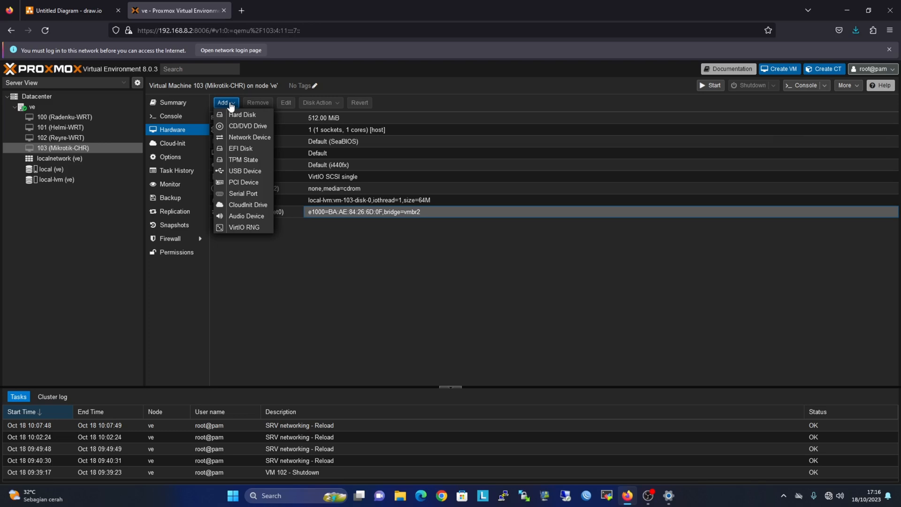
{"action": "left_click", "coordinate": [242, 137]}
{"action": "left_click", "coordinate": [413, 254]}
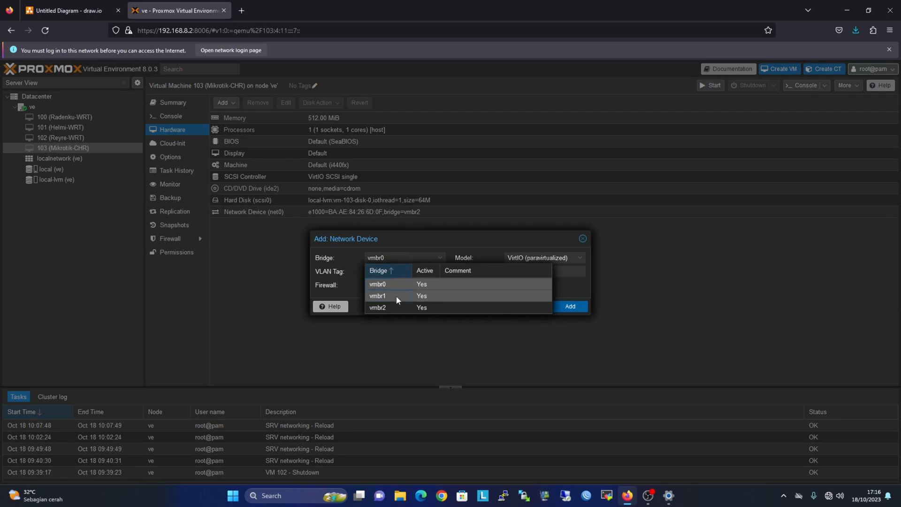
{"action": "left_click", "coordinate": [396, 296]}
{"action": "left_click", "coordinate": [544, 254]}
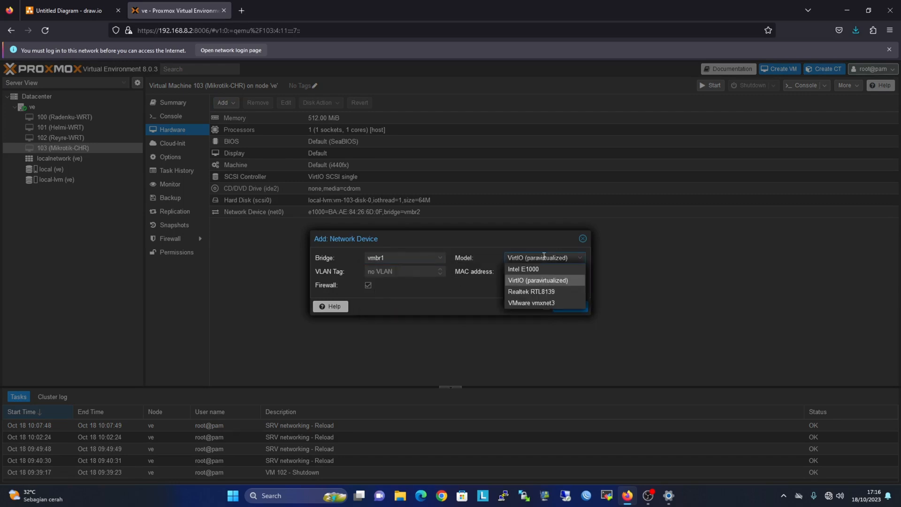
{"action": "left_click", "coordinate": [535, 269]}
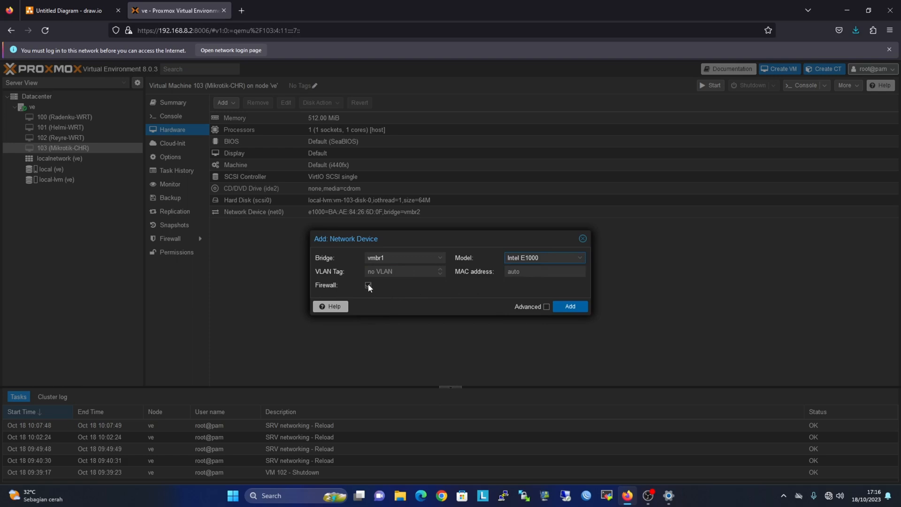
{"action": "left_click", "coordinate": [573, 307]}
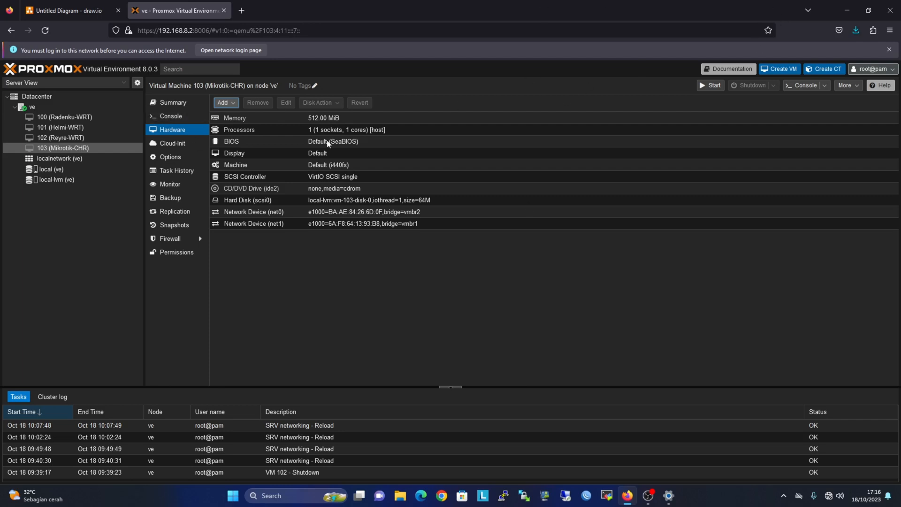
Start the Mikrotik-CHR virtual machine.
{"action": "left_click", "coordinate": [94, 138]}
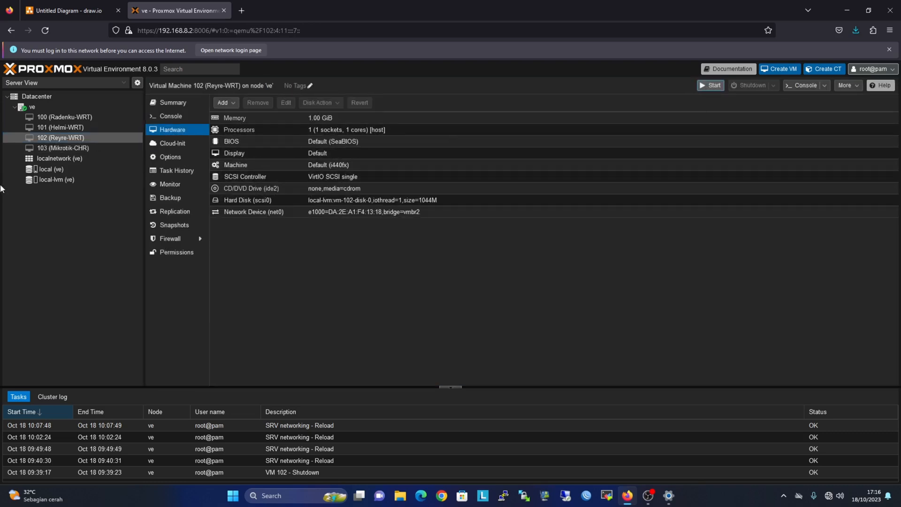
{"action": "left_click", "coordinate": [63, 148]}
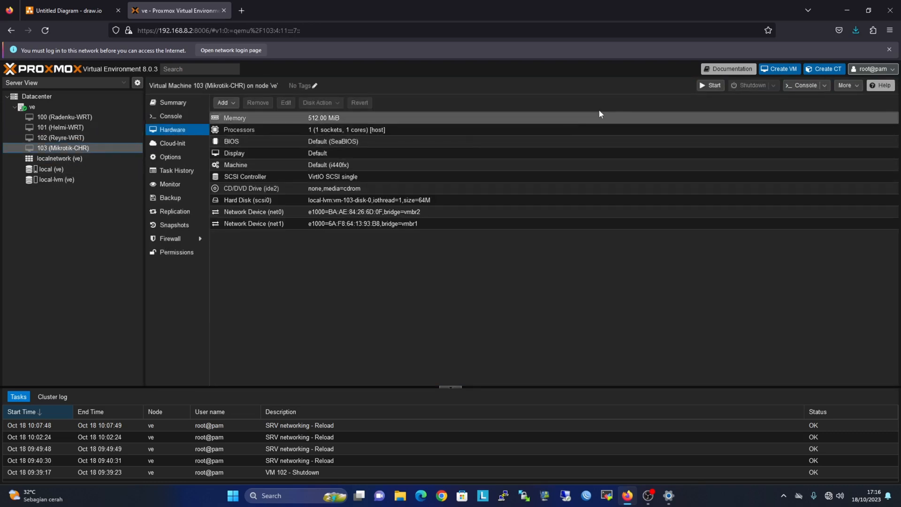
{"action": "left_click", "coordinate": [711, 85]}
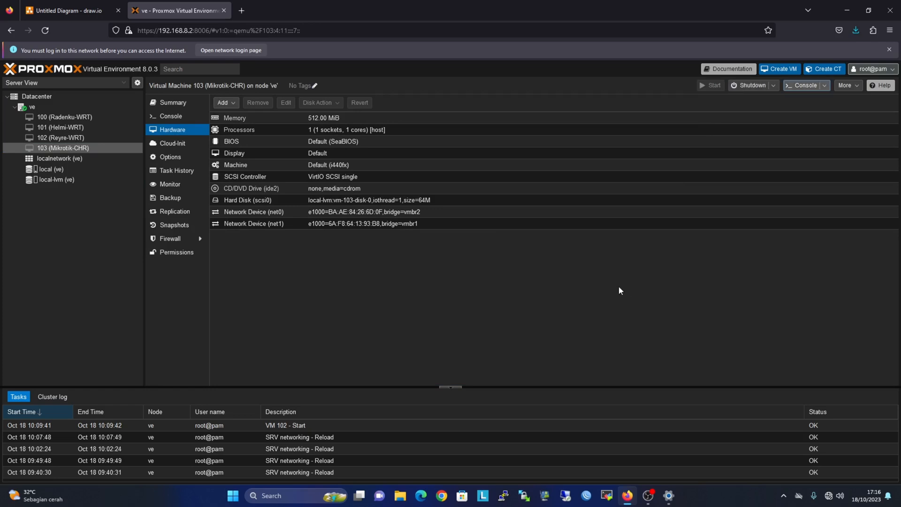
Open console windows for both Reyre-WRT and Mikrotik-CHR.
{"action": "left_click", "coordinate": [60, 139]}
{"action": "left_click", "coordinate": [801, 85]}
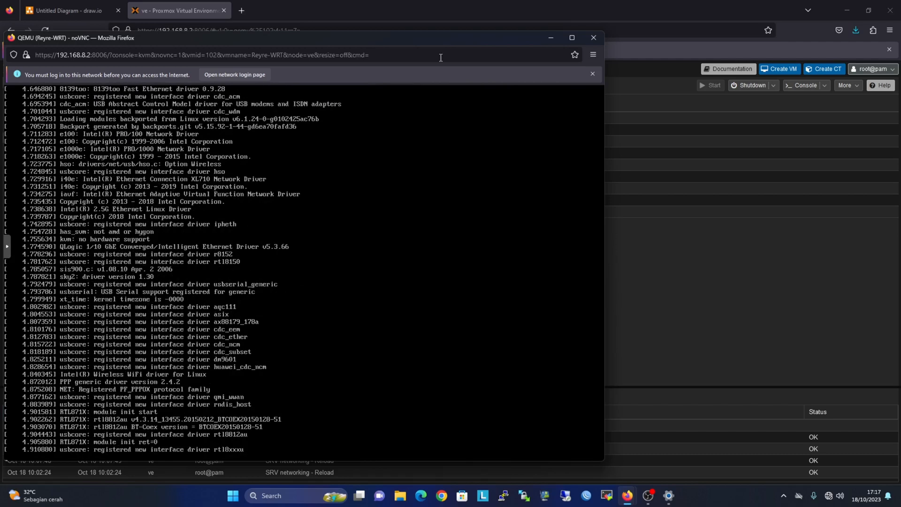
{"action": "left_click", "coordinate": [552, 38]}
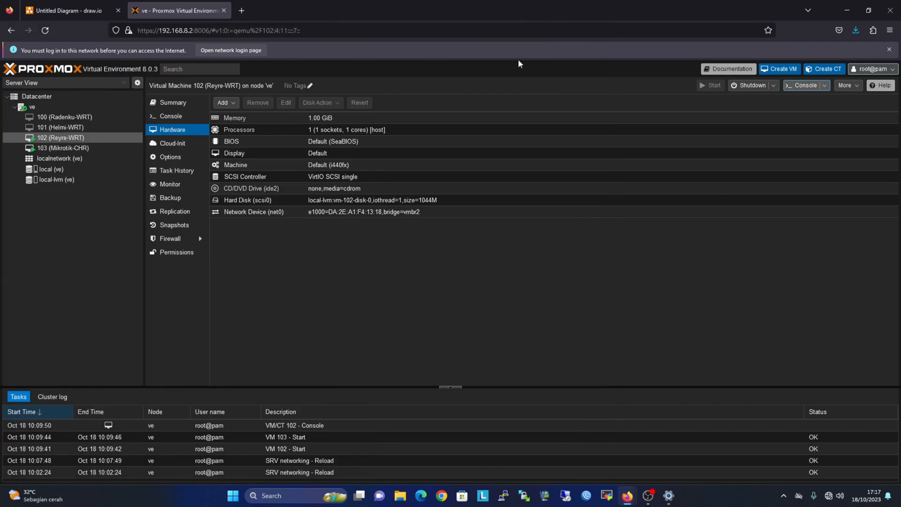
{"action": "left_click", "coordinate": [649, 501]}
{"action": "left_click", "coordinate": [649, 501]}
{"action": "left_click", "coordinate": [79, 150]}
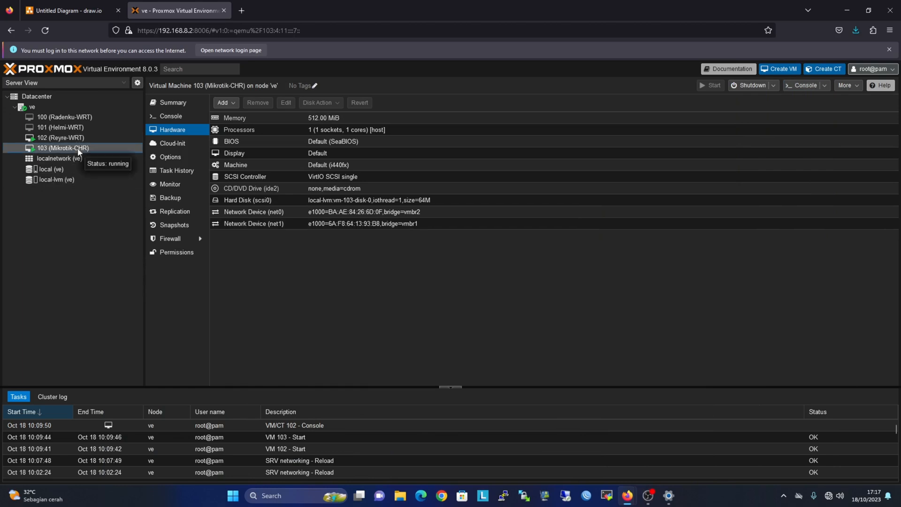
{"action": "left_click", "coordinate": [804, 85]}
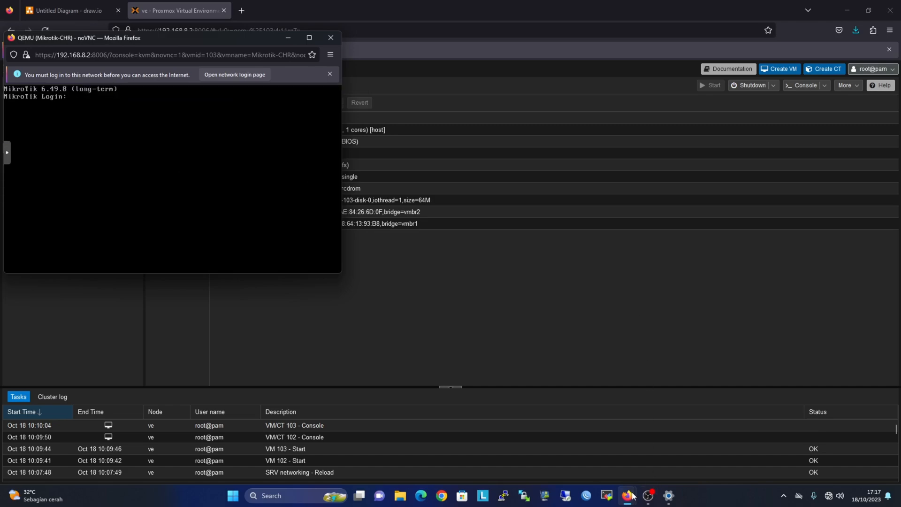
Bring the Mikrotik-CHR console window to the front.
{"action": "mouse_move", "coordinate": [628, 496]}
{"action": "left_click", "coordinate": [657, 459]}
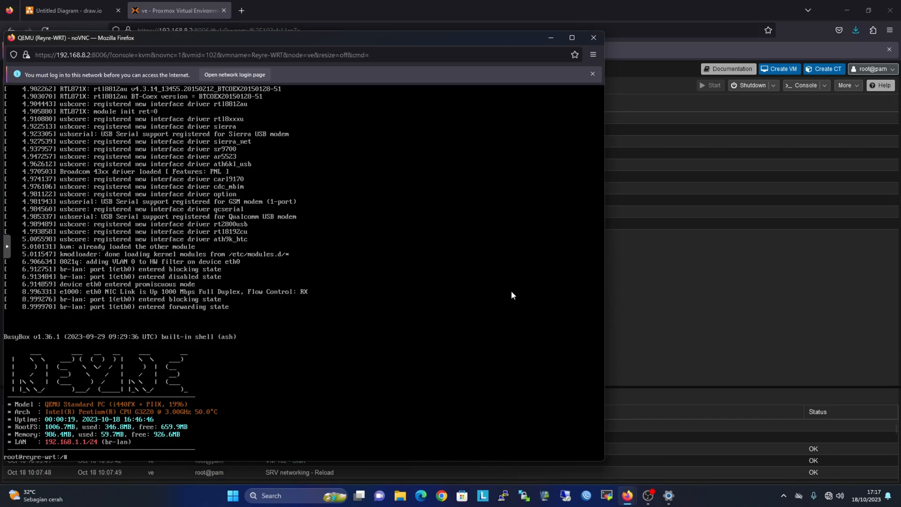
{"action": "left_click", "coordinate": [624, 463]}
{"action": "mouse_move", "coordinate": [628, 496]}
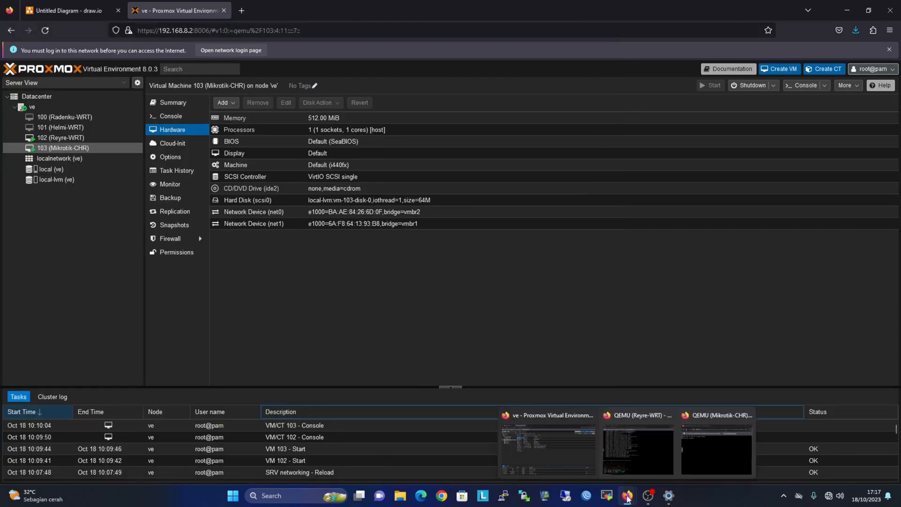
{"action": "left_click", "coordinate": [672, 466]}
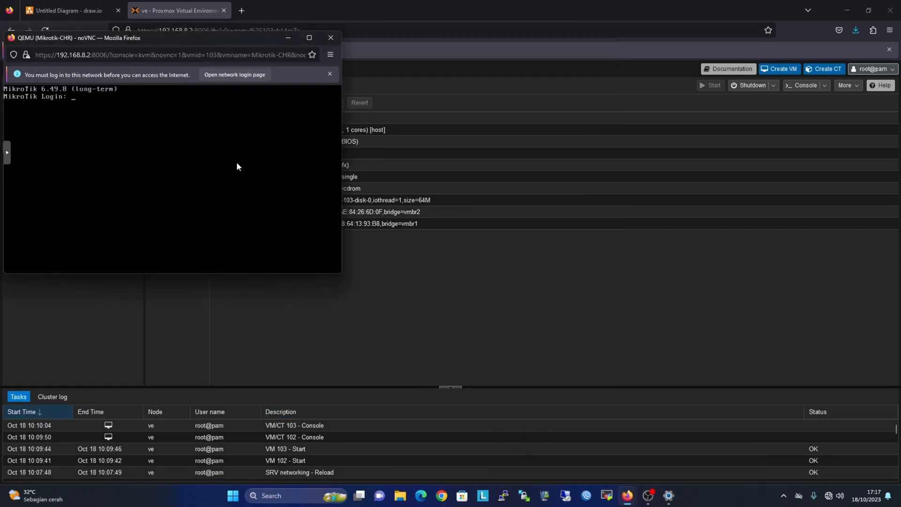
Log in to MikroTik as admin, decline the licence, and set a new password.
{"action": "type", "text": "admin"}
{"action": "key", "text": "Return"}
{"action": "key", "text": "Return"}
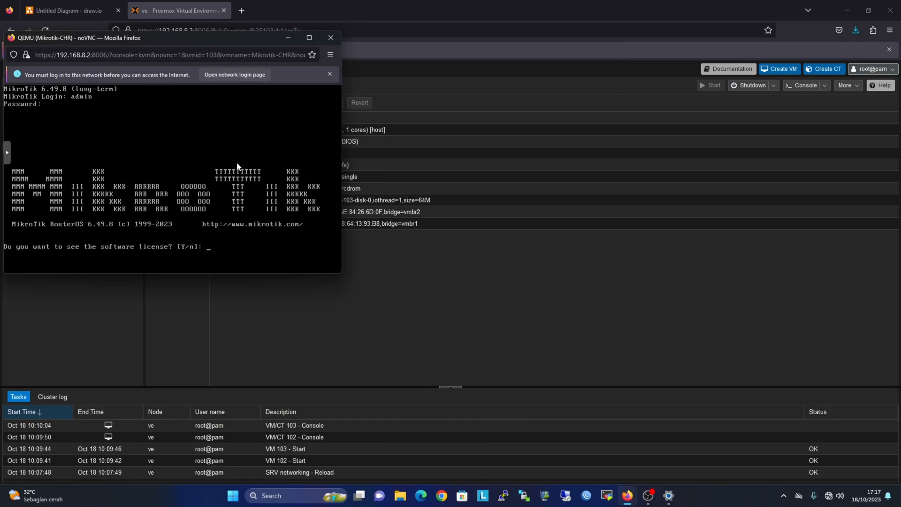
{"action": "type", "text": "n"}
{"action": "key", "text": "Return"}
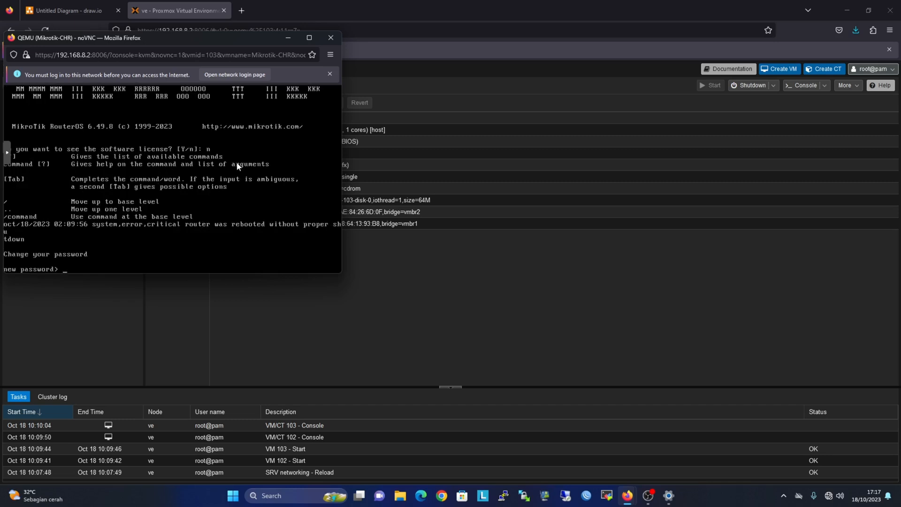
{"action": "type", "text": "******"}
{"action": "key", "text": "Return"}
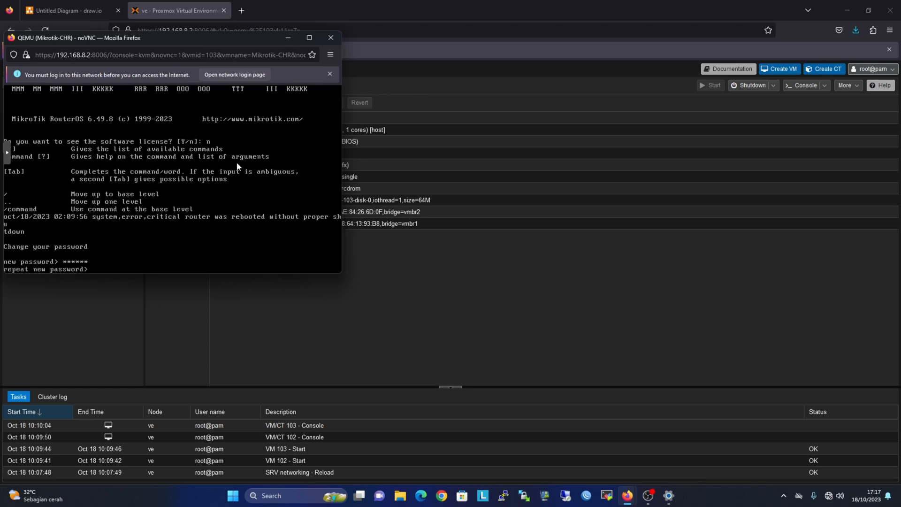
{"action": "type", "text": "******"}
{"action": "key", "text": "Return"}
Run 'ip add pr' to show 192.168.1.210/24 on ether1, then move the console aside.
{"action": "type", "text": "i"}
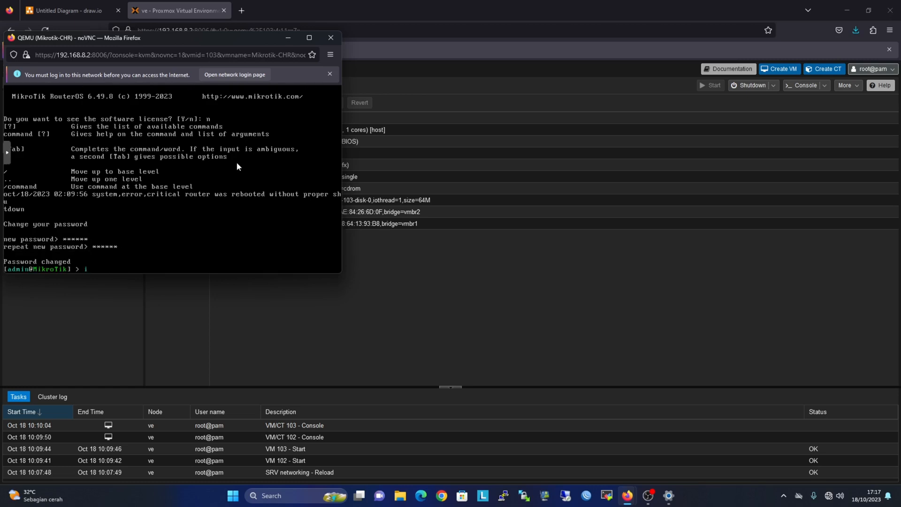
{"action": "type", "text": "p add pr"}
{"action": "key", "text": "Return"}
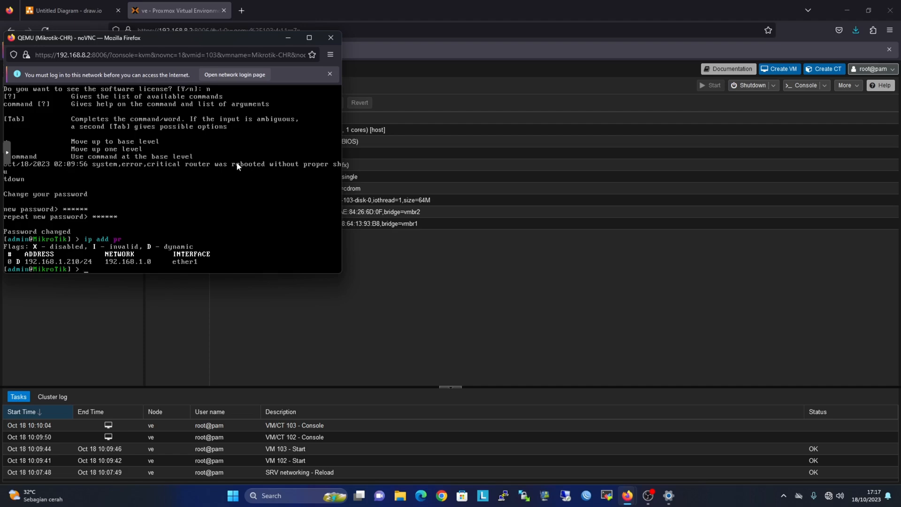
{"action": "left_click_drag", "start_coordinate": [194, 41], "coordinate": [603, 114]}
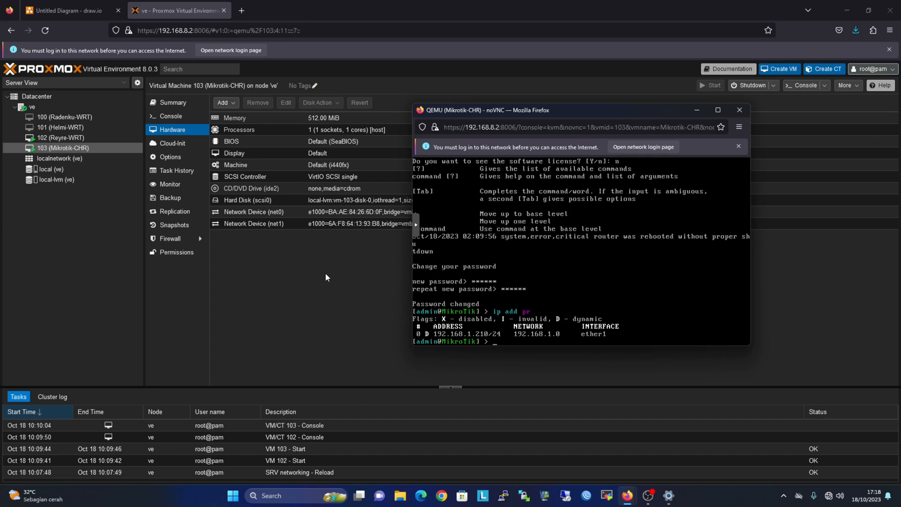
Select the net1 device, then open node ve's network list showing vmbr0, vmbr1 and vmbr2.
{"action": "left_click", "coordinate": [258, 226]}
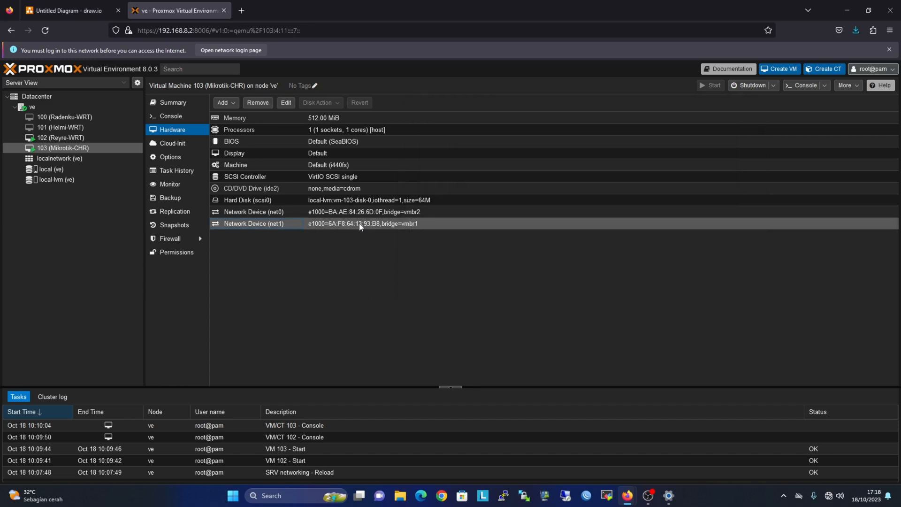
{"action": "left_click", "coordinate": [52, 110]}
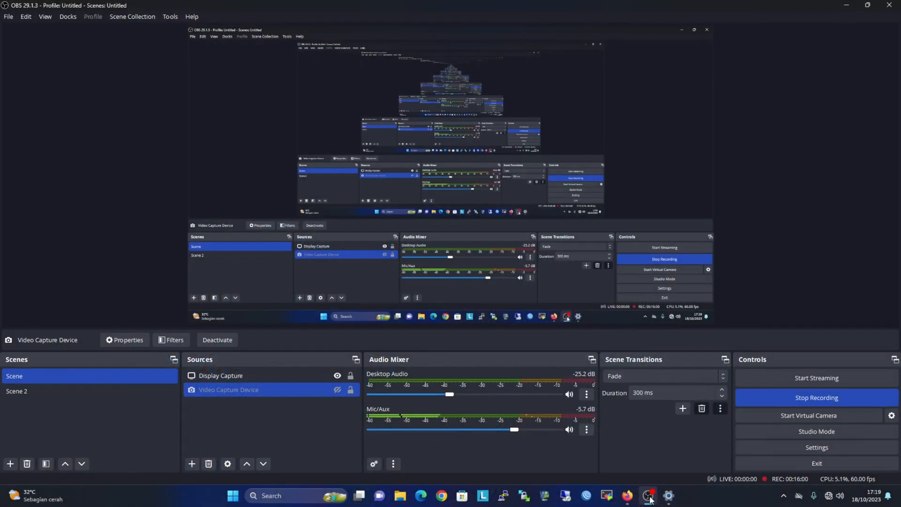
Bring the 've - Proxmox' browser window back in front of OBS Studio.
{"action": "mouse_move", "coordinate": [629, 500]}
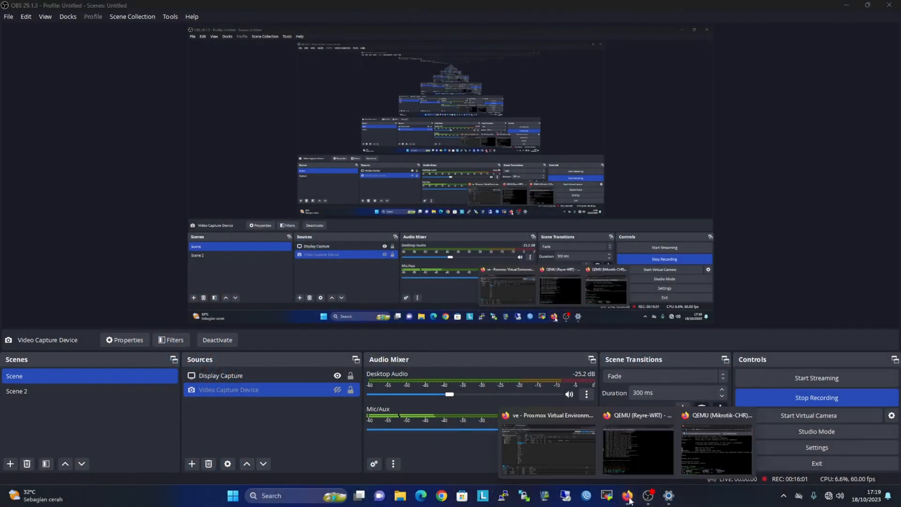
{"action": "left_click", "coordinate": [576, 455]}
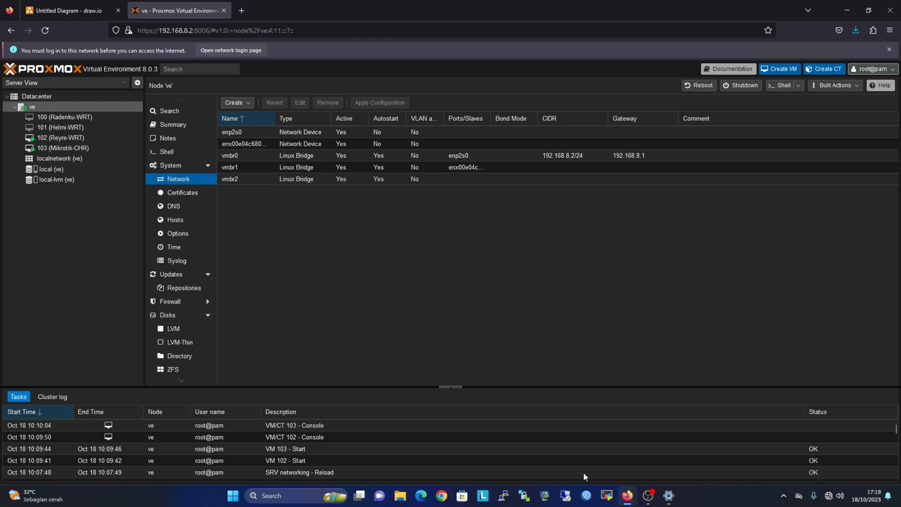
Log in to the discovered MikroTik CHR neighbor with the admin password and list its interfaces.
{"action": "left_click", "coordinate": [587, 496]}
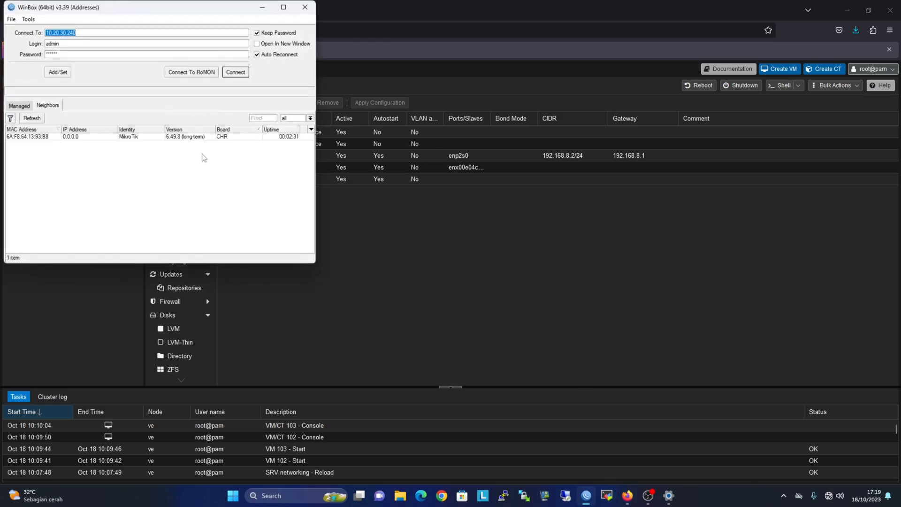
{"action": "left_click_drag", "start_coordinate": [140, 9], "coordinate": [459, 106]}
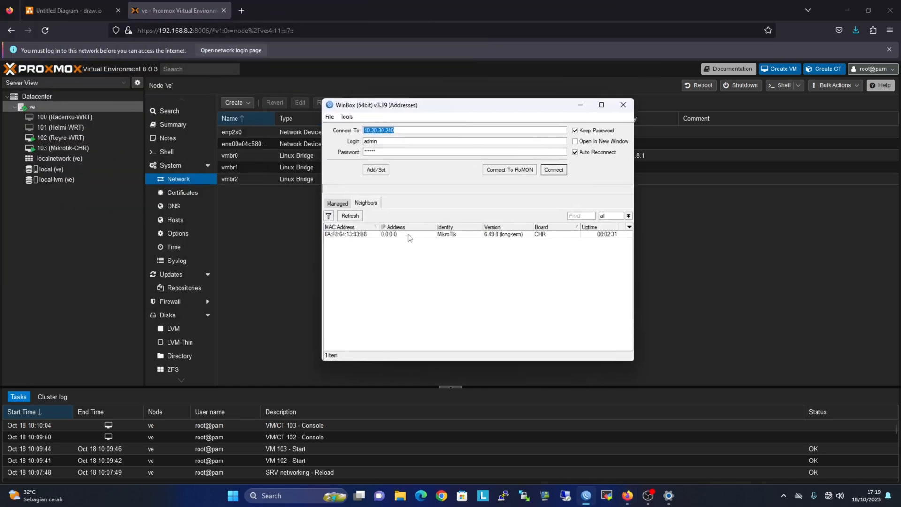
{"action": "left_click", "coordinate": [409, 236]}
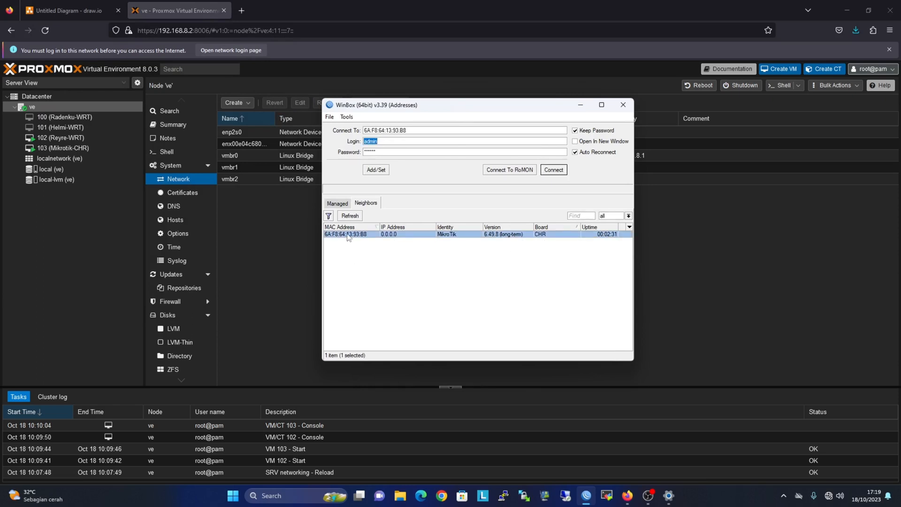
{"action": "key", "text": "Tab"}
{"action": "type", "text": "******"}
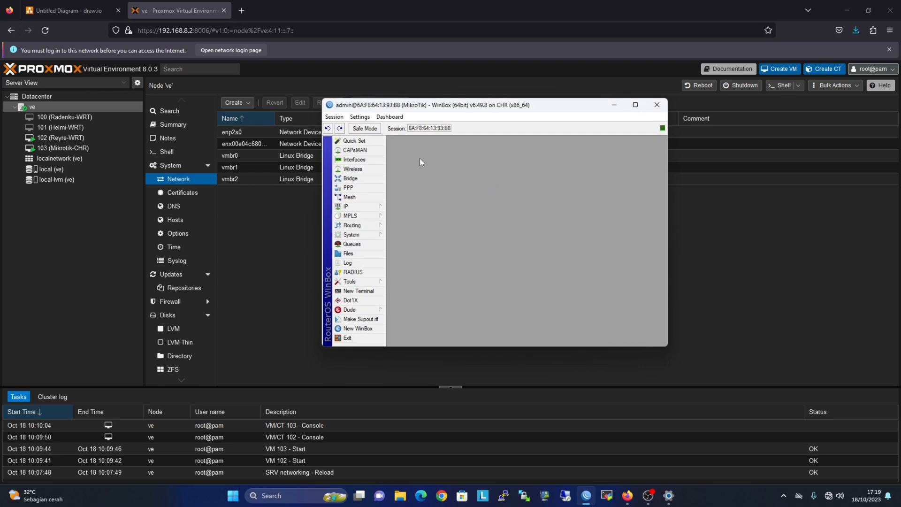
{"action": "left_click_drag", "start_coordinate": [474, 108], "coordinate": [532, 90]}
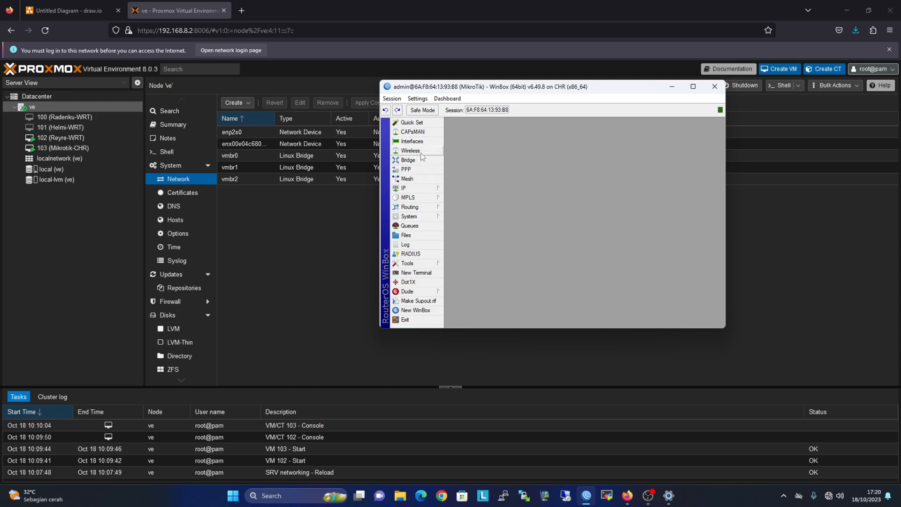
{"action": "left_click", "coordinate": [412, 141]}
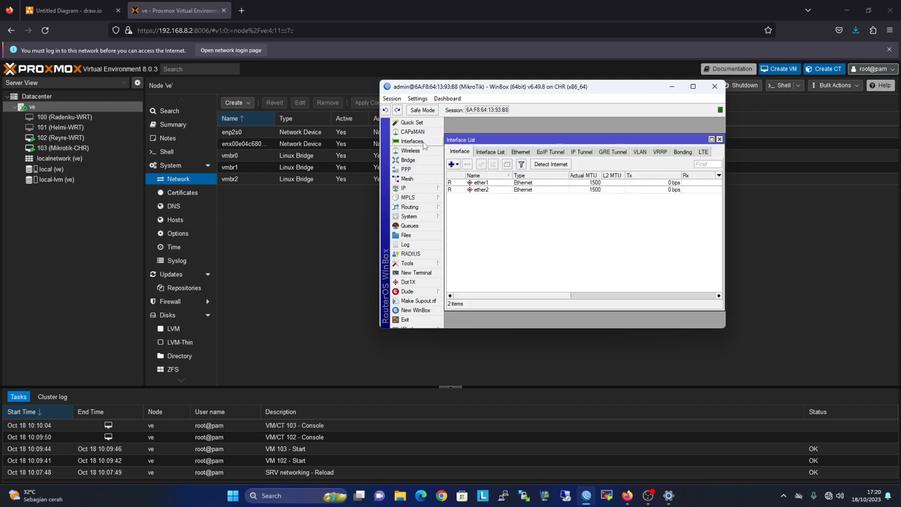
Check ether1 and ether2 and confirm ether1's DHCP client entry is bound.
{"action": "left_click", "coordinate": [495, 183]}
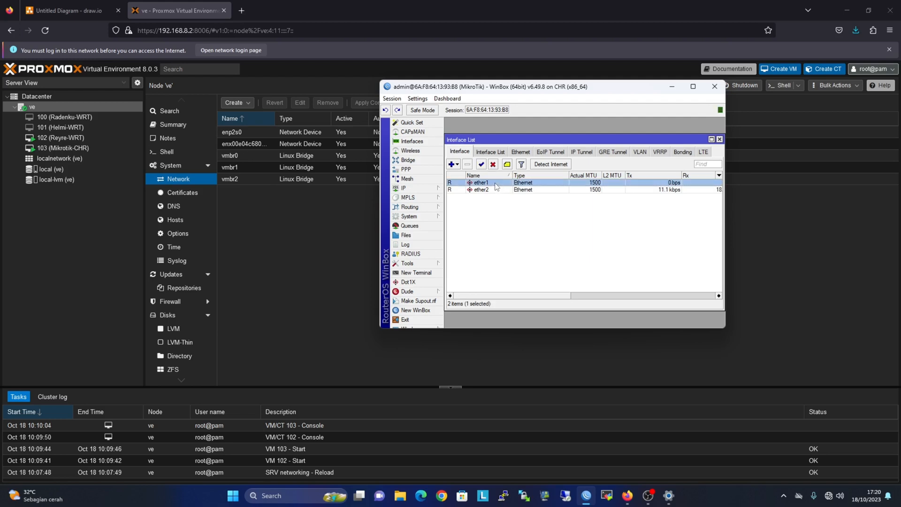
{"action": "left_click", "coordinate": [498, 191]}
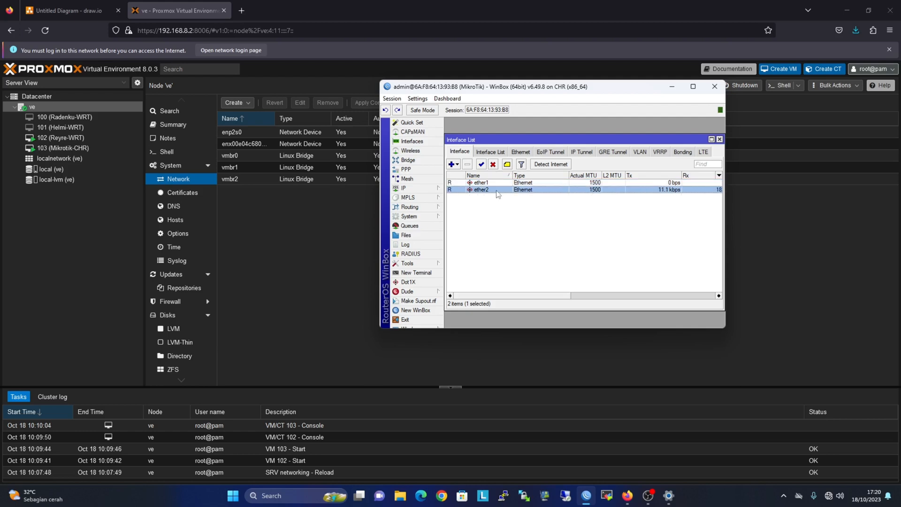
{"action": "left_click", "coordinate": [420, 190]}
{"action": "left_click", "coordinate": [467, 226]}
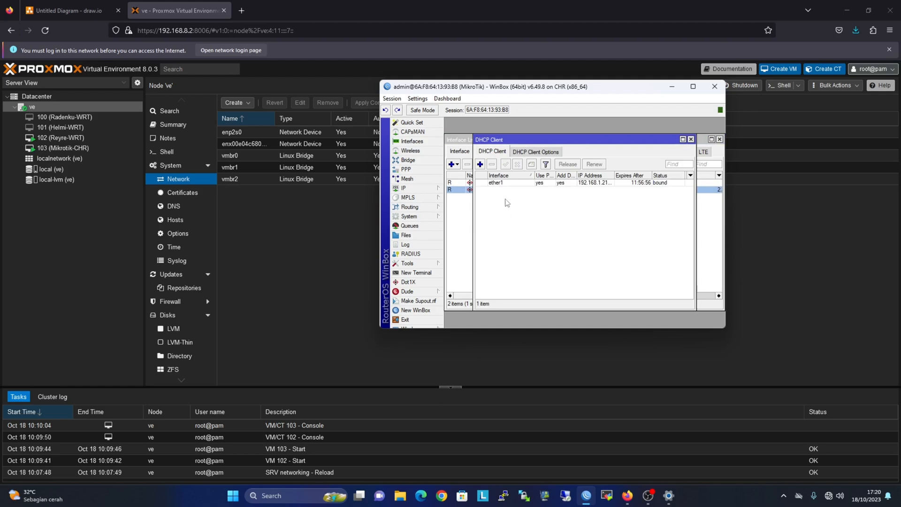
{"action": "left_click", "coordinate": [507, 184]}
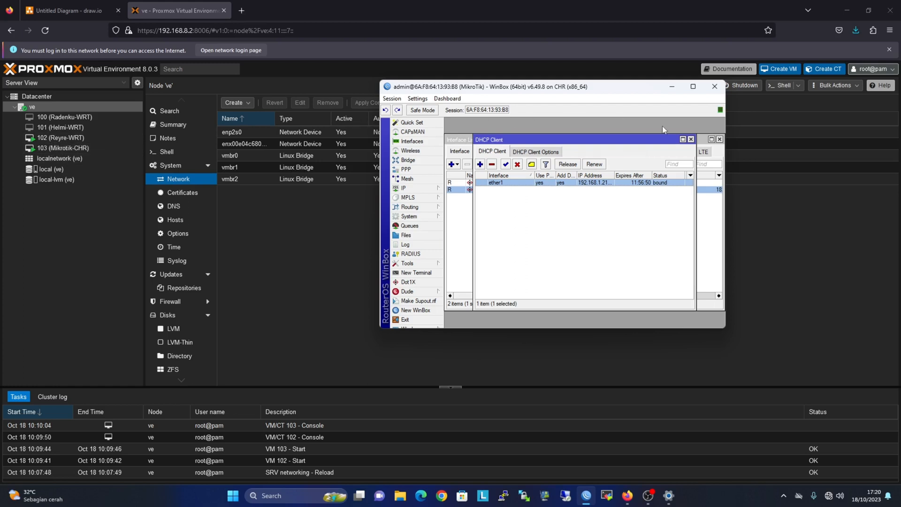
{"action": "left_click", "coordinate": [691, 140]}
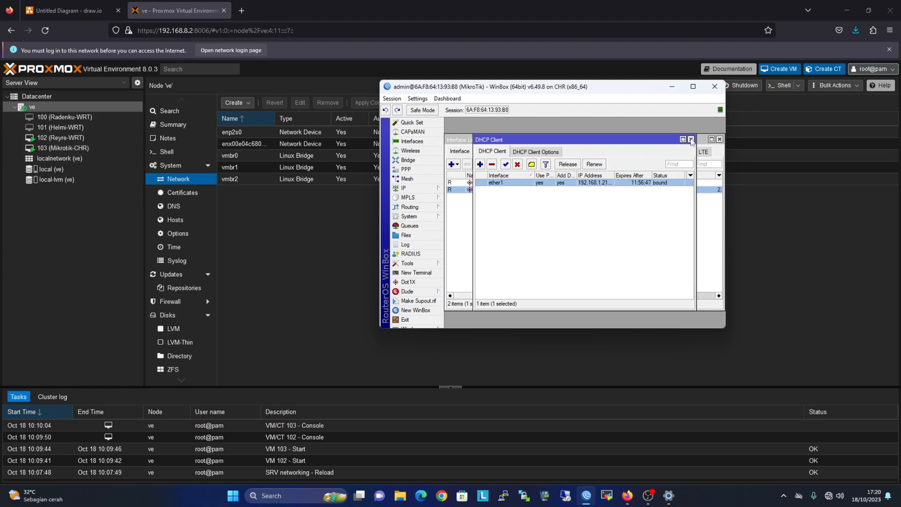
Add the IP address 10.10.10.1/24 on interface ether2.
{"action": "left_click", "coordinate": [425, 188]}
{"action": "left_click", "coordinate": [474, 209]}
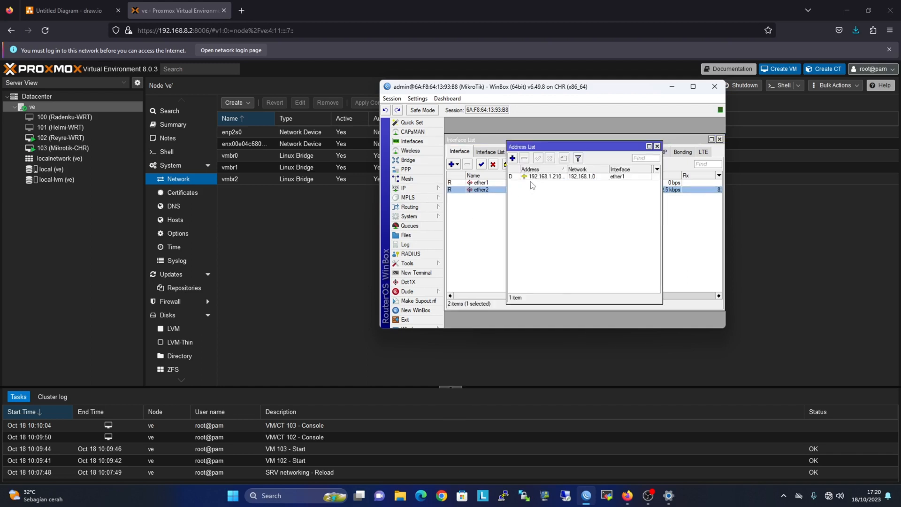
{"action": "left_click", "coordinate": [514, 159]}
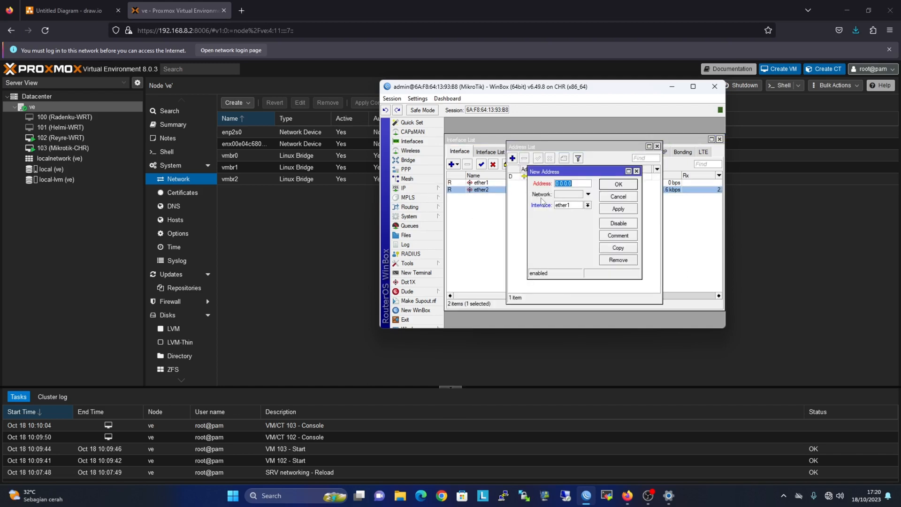
{"action": "type", "text": "10.10.10.1/24"}
{"action": "left_click", "coordinate": [588, 205]}
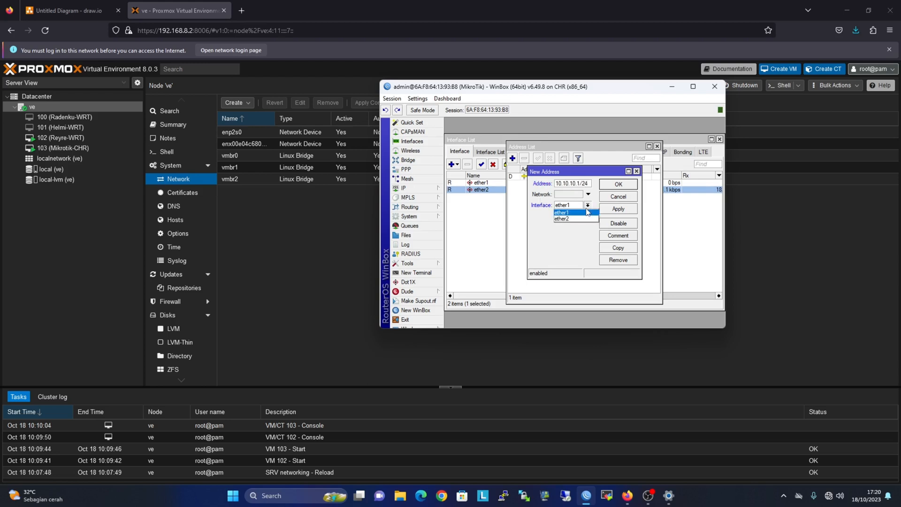
{"action": "left_click", "coordinate": [563, 219]}
{"action": "left_click", "coordinate": [621, 210]}
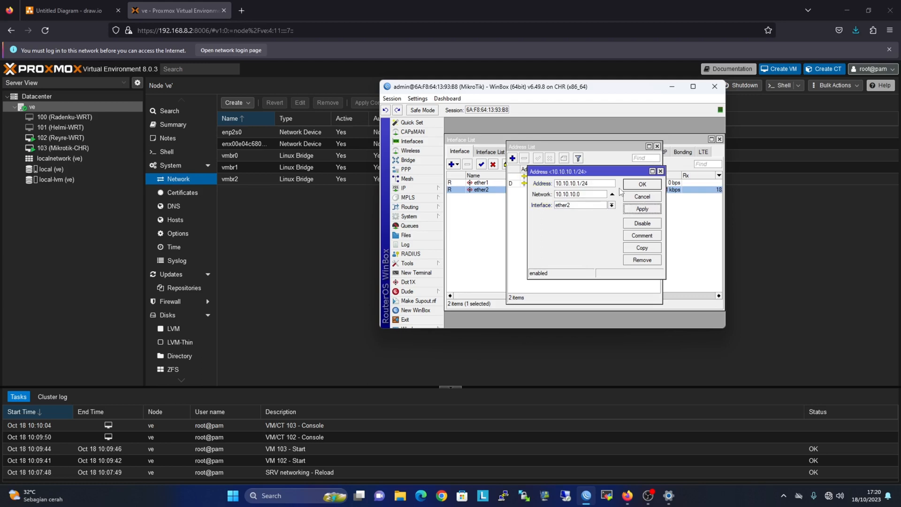
{"action": "left_click", "coordinate": [642, 185]}
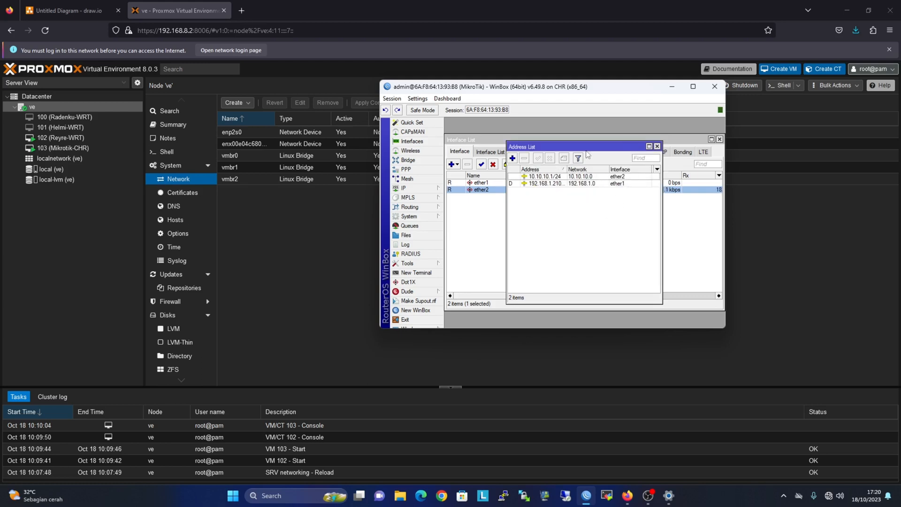
{"action": "left_click", "coordinate": [658, 146]}
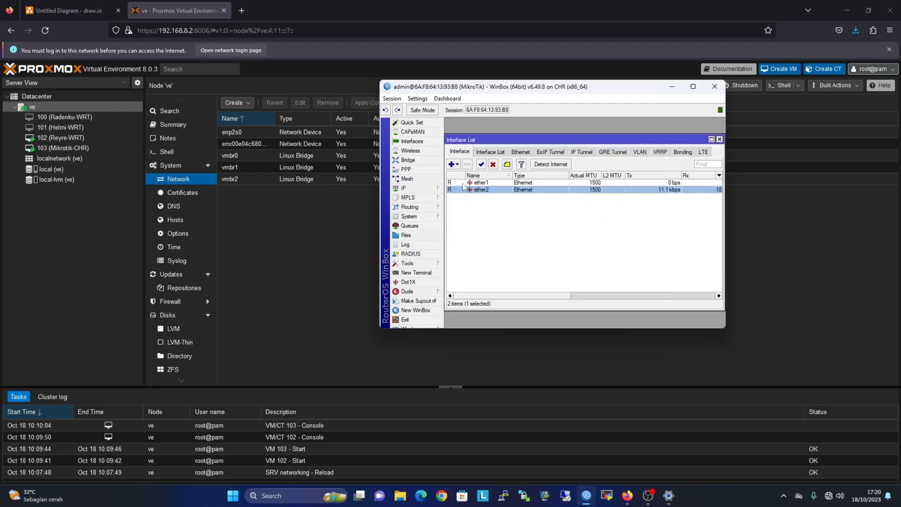
Run Hotspot Setup on ether2, accepting 10.10.10.1/24, the default pool, no certificate and no SMTP.
{"action": "left_click", "coordinate": [421, 187]}
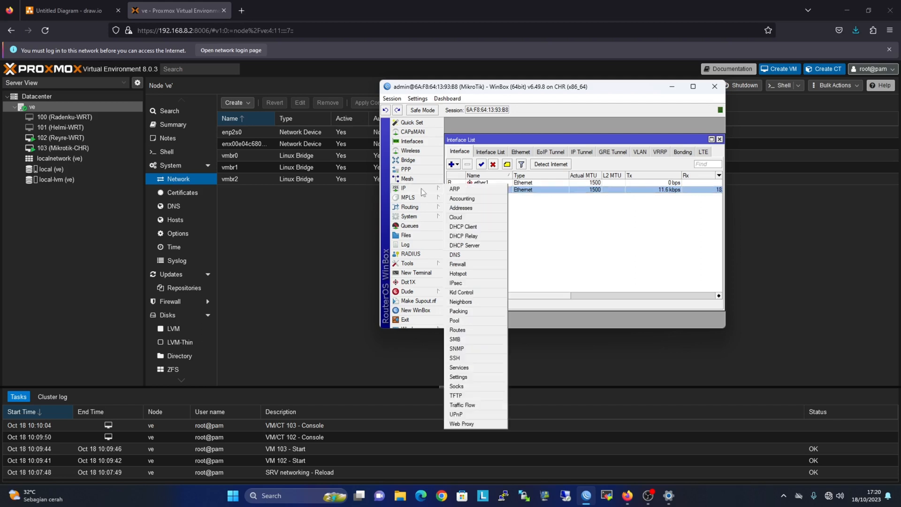
{"action": "left_click", "coordinate": [481, 272]}
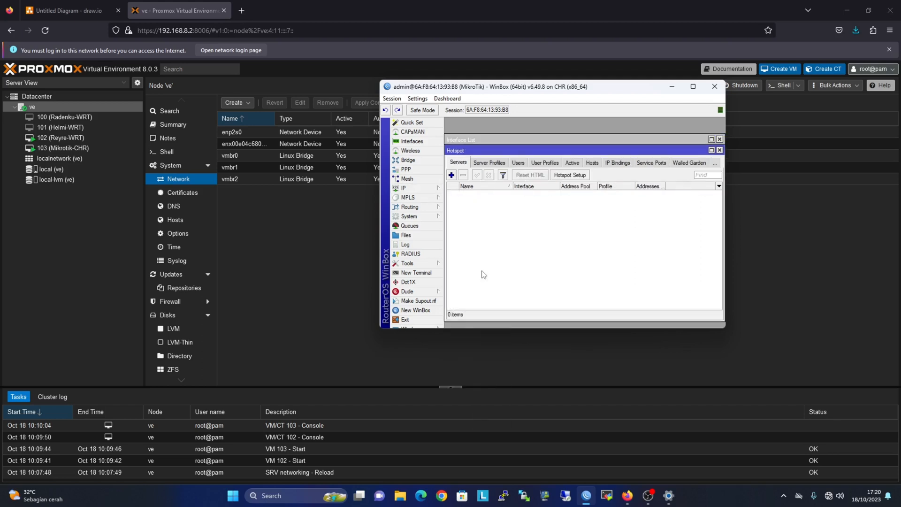
{"action": "left_click", "coordinate": [570, 174]}
{"action": "left_click", "coordinate": [598, 218]}
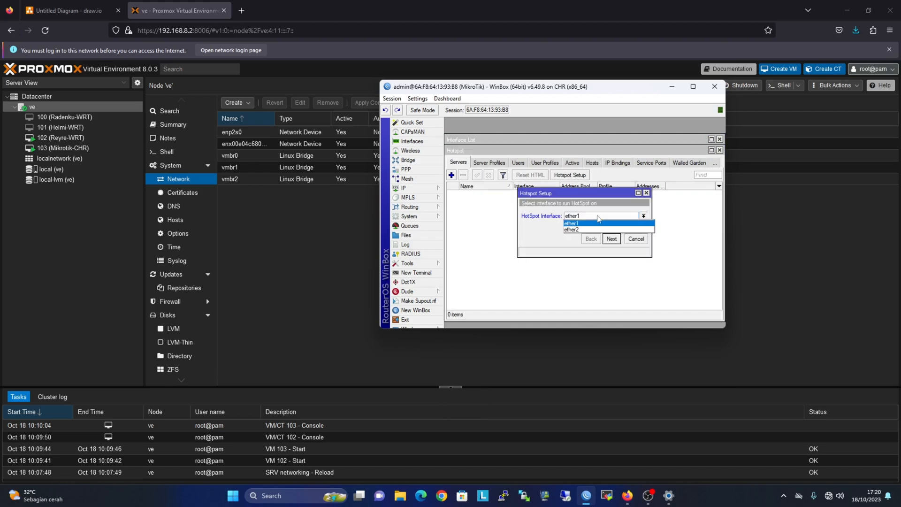
{"action": "left_click", "coordinate": [595, 232]}
{"action": "left_click", "coordinate": [611, 240]}
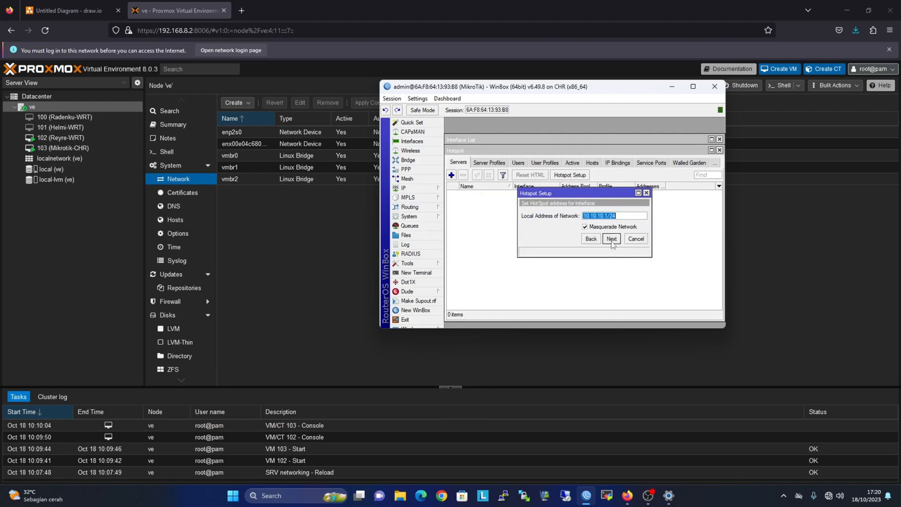
{"action": "left_click", "coordinate": [612, 239]}
{"action": "left_click", "coordinate": [612, 240]}
{"action": "left_click", "coordinate": [612, 239]}
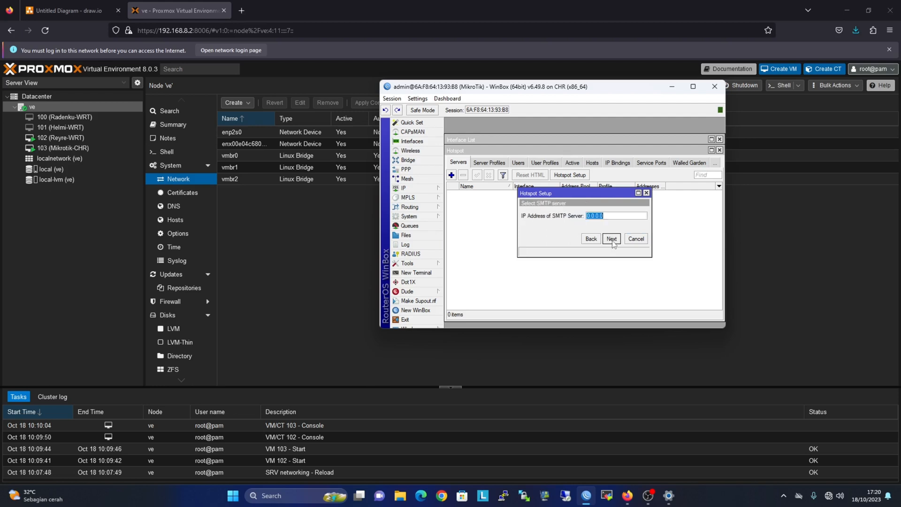
{"action": "left_click", "coordinate": [612, 240]}
Set DNS server 8.8.8.8, DNS name ctesting.login and the local user's password to finish setup.
{"action": "left_click", "coordinate": [645, 217]}
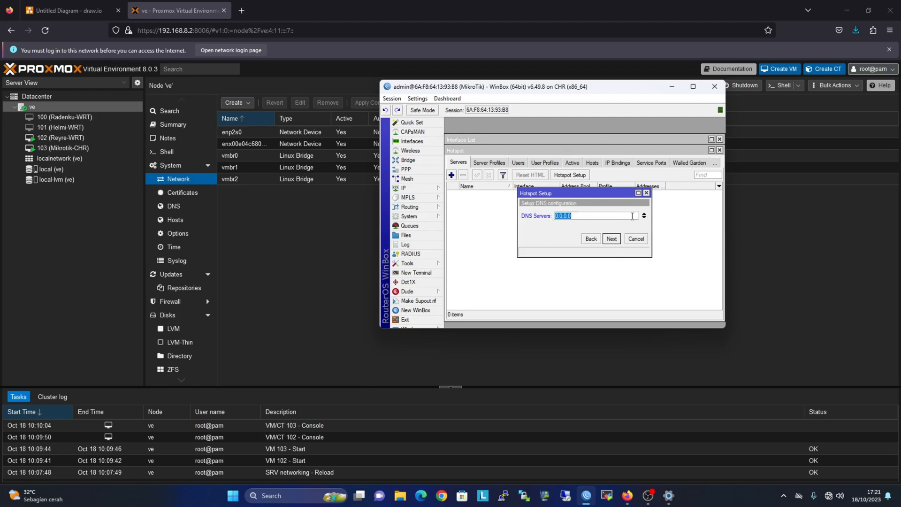
{"action": "type", "text": "8.8.8.8"}
{"action": "left_click", "coordinate": [611, 239]}
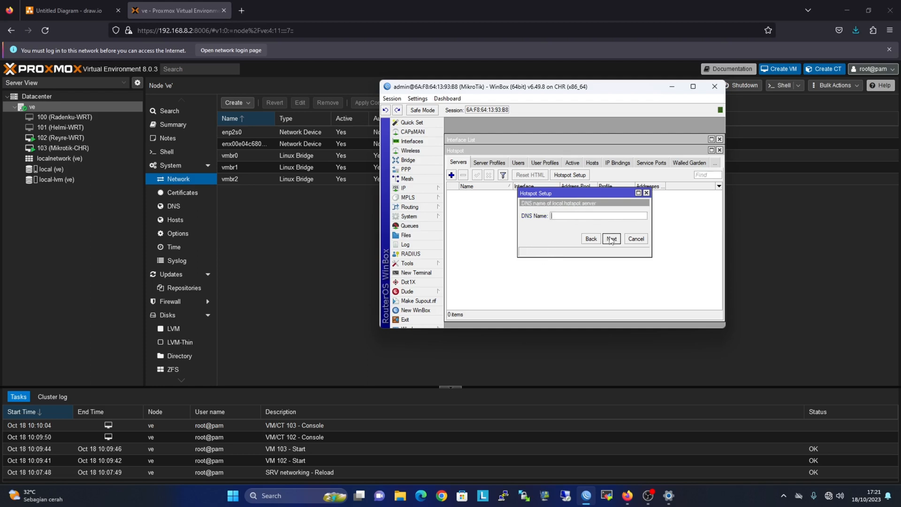
{"action": "type", "text": "c"}
{"action": "type", "text": "testing"}
{"action": "type", "text": ".login"}
{"action": "left_click", "coordinate": [612, 239]}
{"action": "left_click", "coordinate": [604, 227]}
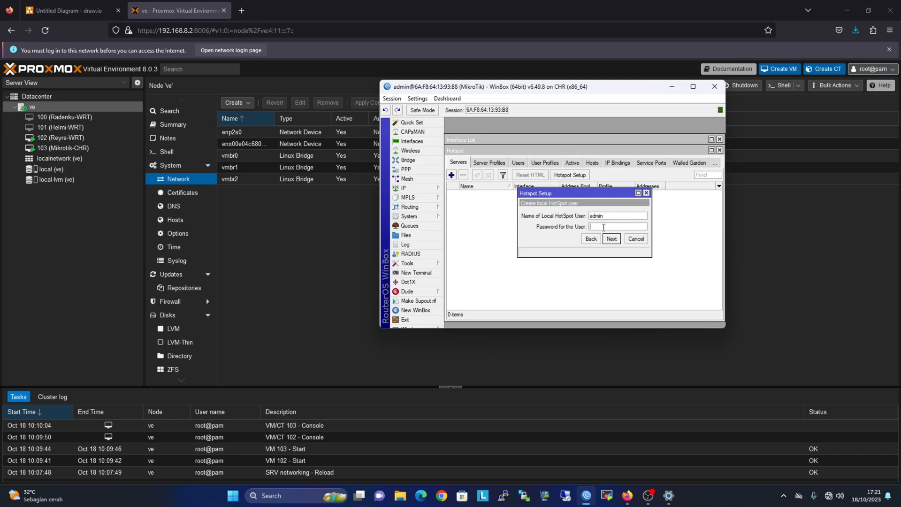
{"action": "type", "text": "admin"}
{"action": "left_click", "coordinate": [609, 240]}
{"action": "left_click", "coordinate": [587, 222]}
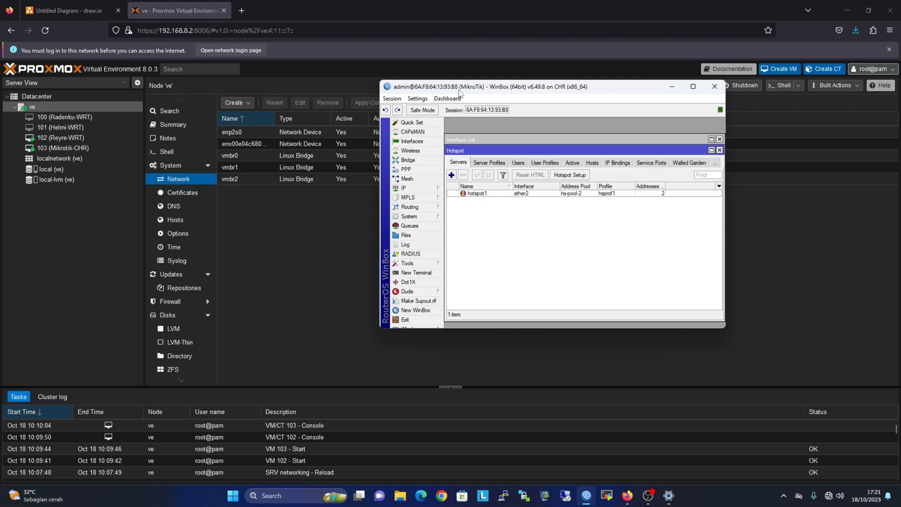
Add a new firewall NAT rule with action masquerade, bringing the list to 18 entries.
{"action": "left_click_drag", "start_coordinate": [455, 88], "coordinate": [529, 139]}
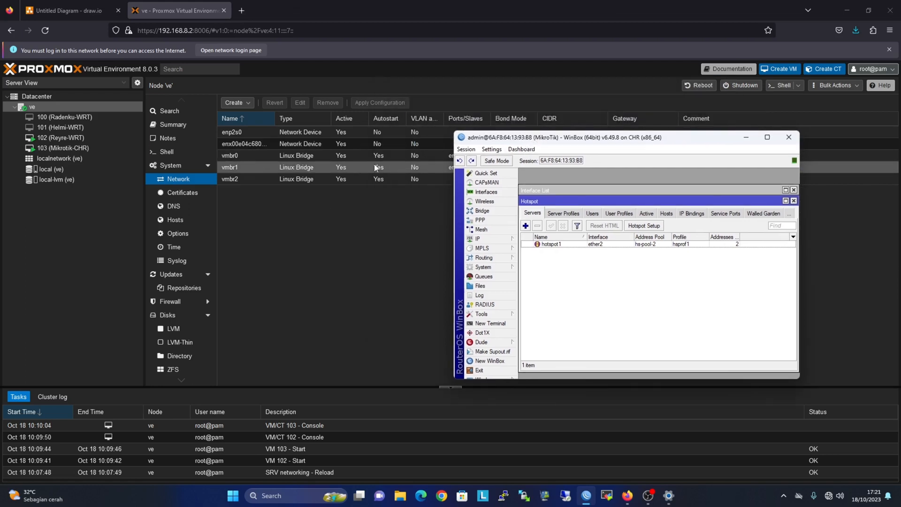
{"action": "mouse_move", "coordinate": [497, 244]}
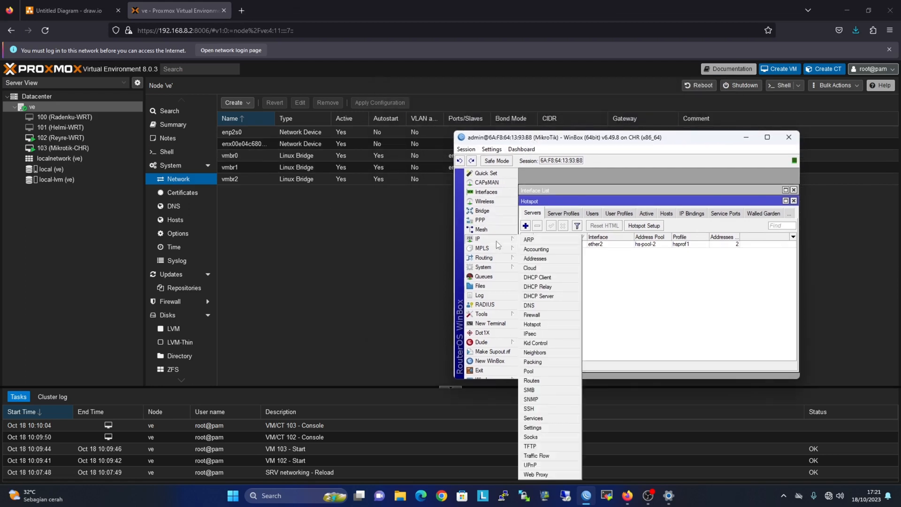
{"action": "left_click", "coordinate": [539, 318]}
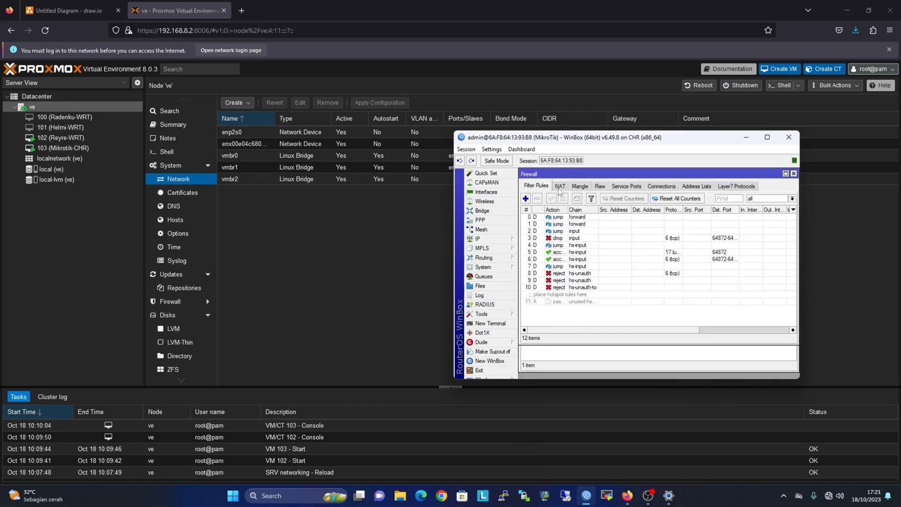
{"action": "left_click", "coordinate": [560, 187]}
{"action": "left_click", "coordinate": [526, 198]}
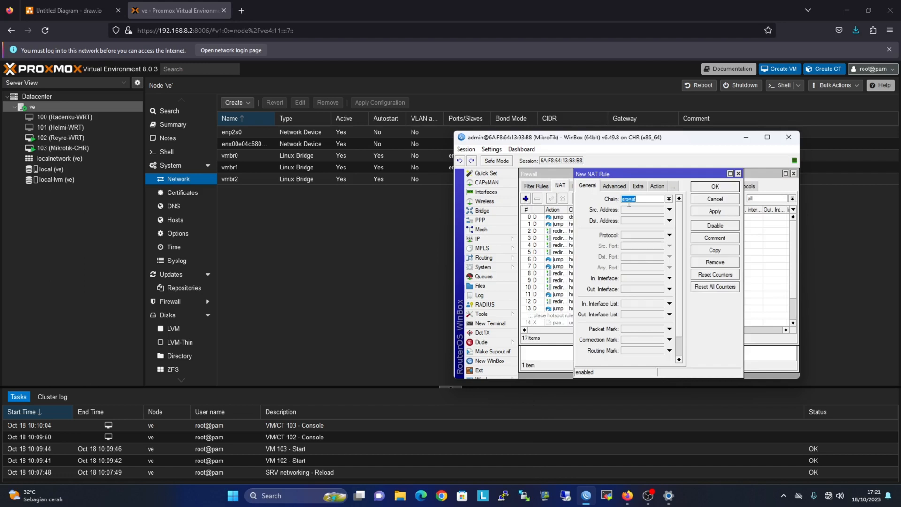
{"action": "left_click", "coordinate": [658, 186]}
{"action": "left_click", "coordinate": [660, 199]}
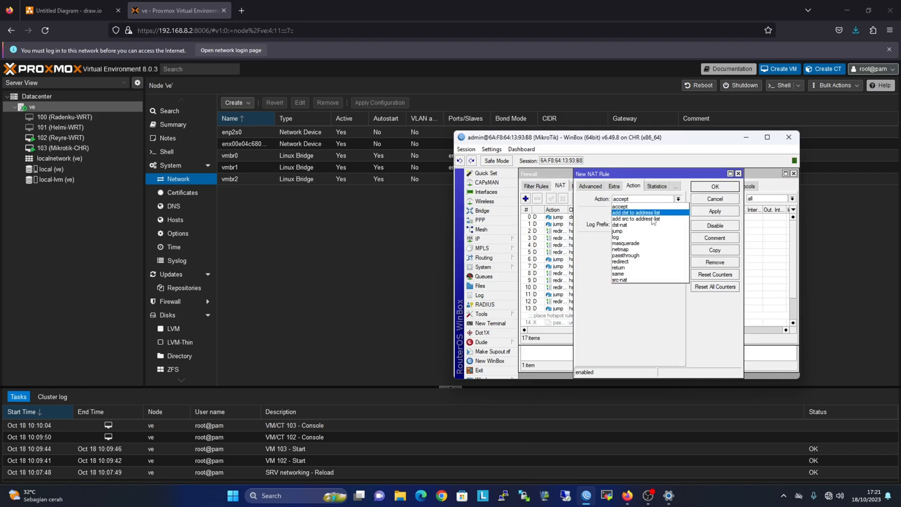
{"action": "left_click", "coordinate": [646, 243]}
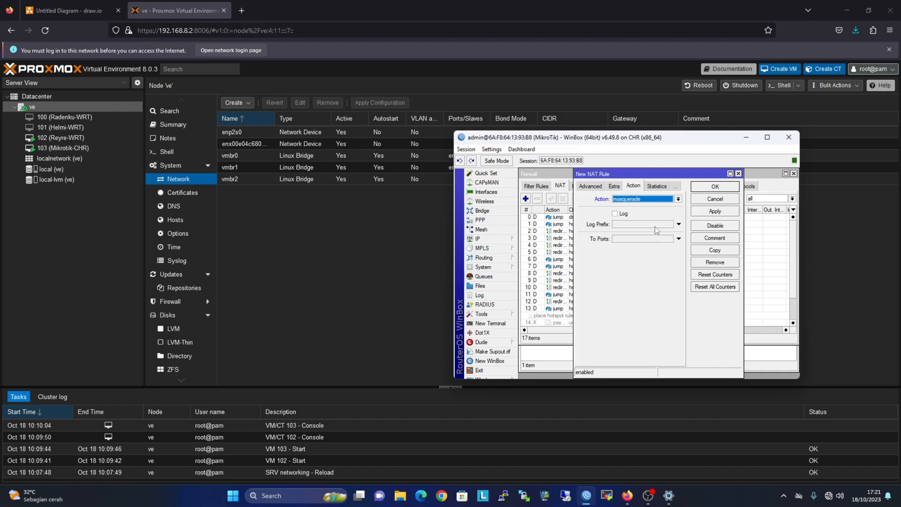
{"action": "left_click", "coordinate": [709, 213]}
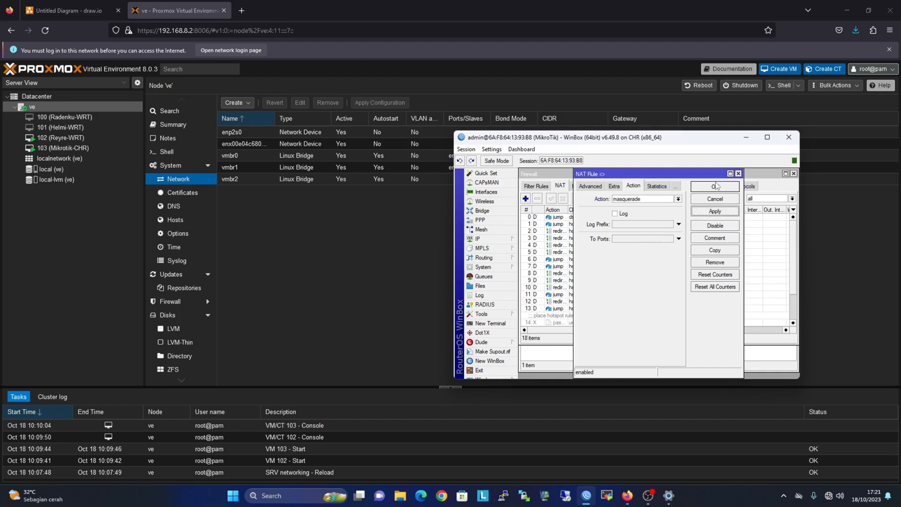
{"action": "left_click", "coordinate": [718, 188]}
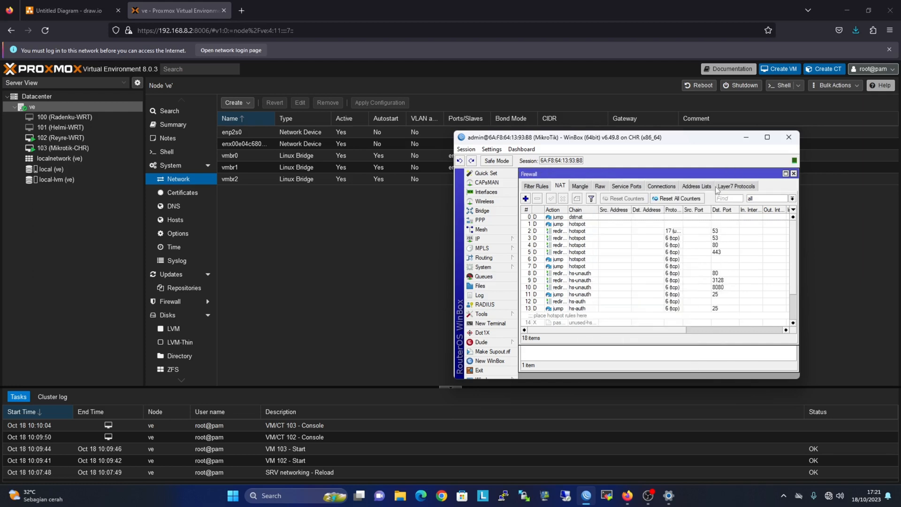
{"action": "left_click", "coordinate": [344, 261]}
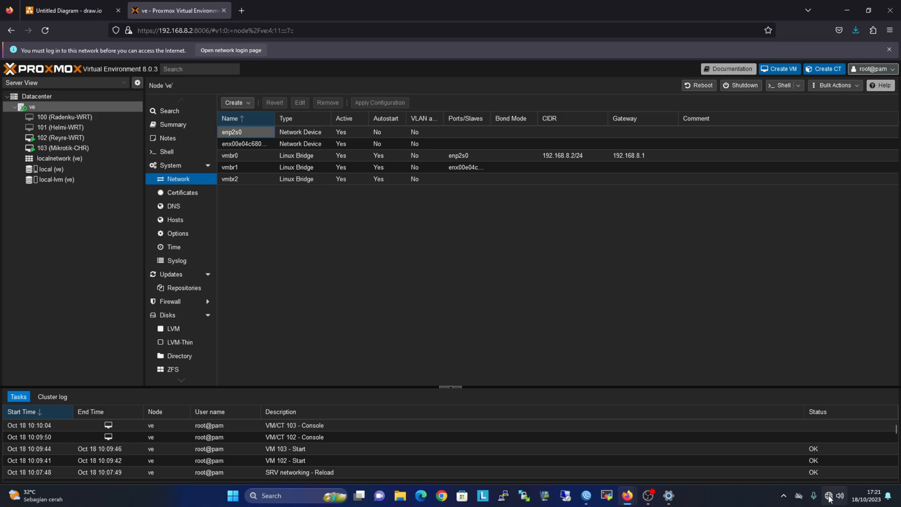
Change the PC's Ethernet IP assignment from manual 192.168.10.3 to Automatic (DHCP).
{"action": "mouse_move", "coordinate": [830, 498]}
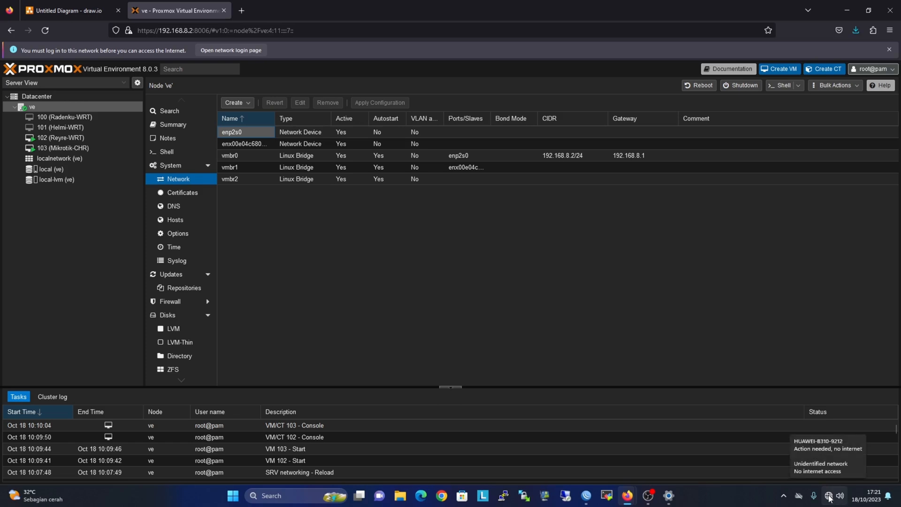
{"action": "right_click", "coordinate": [829, 497]}
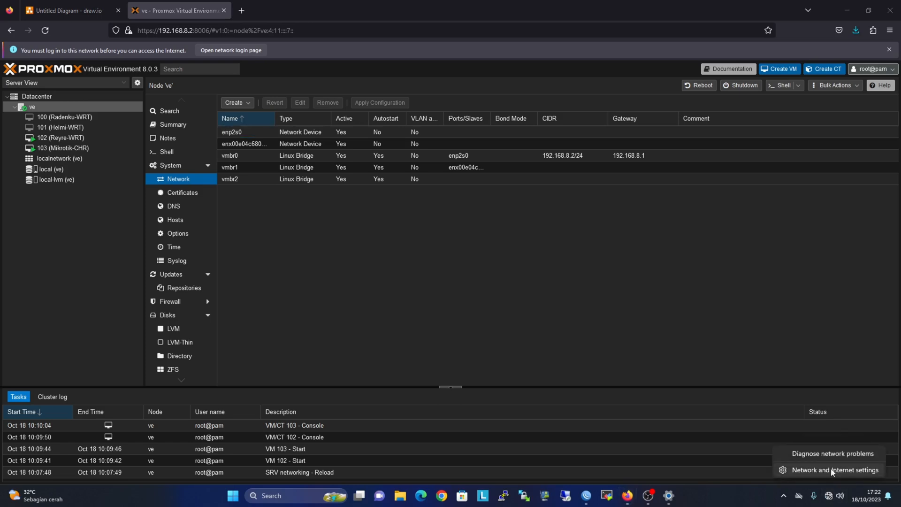
{"action": "left_click", "coordinate": [832, 471]}
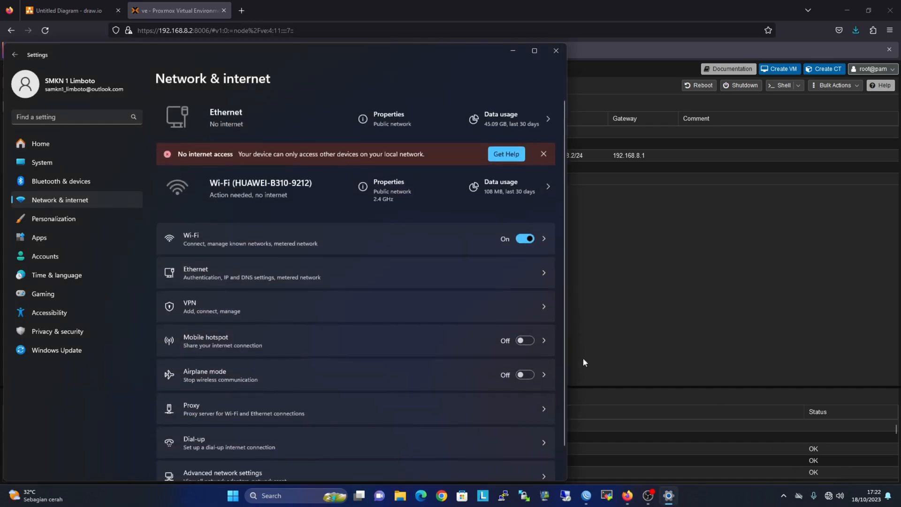
{"action": "left_click", "coordinate": [503, 272]}
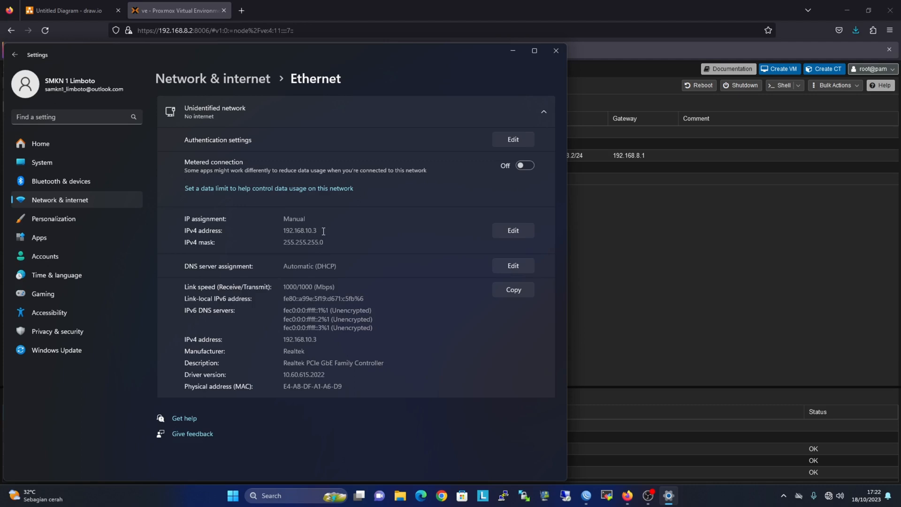
{"action": "left_click", "coordinate": [506, 234]}
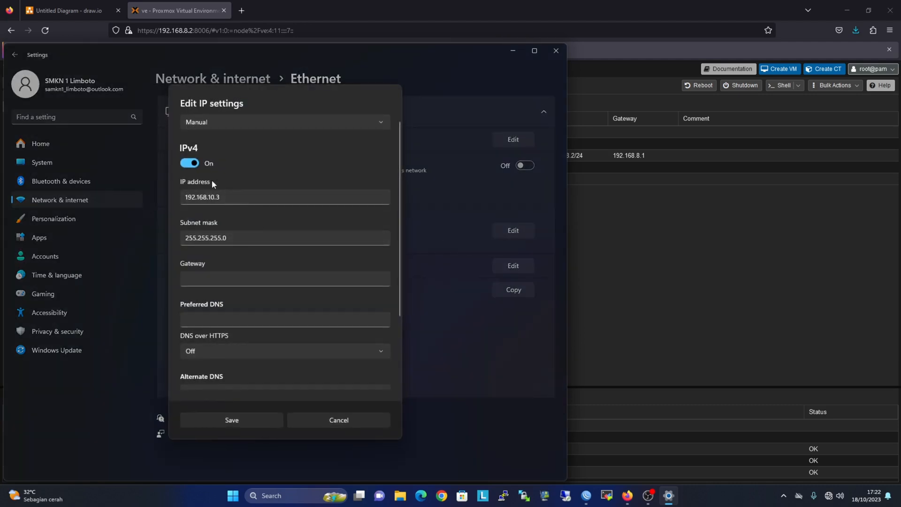
{"action": "left_click", "coordinate": [234, 122]}
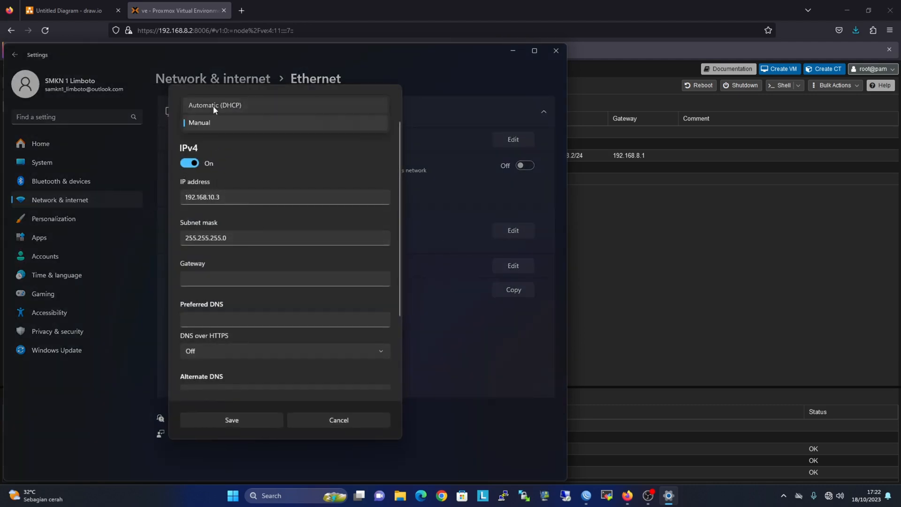
{"action": "left_click", "coordinate": [241, 103]}
{"action": "left_click", "coordinate": [246, 292]}
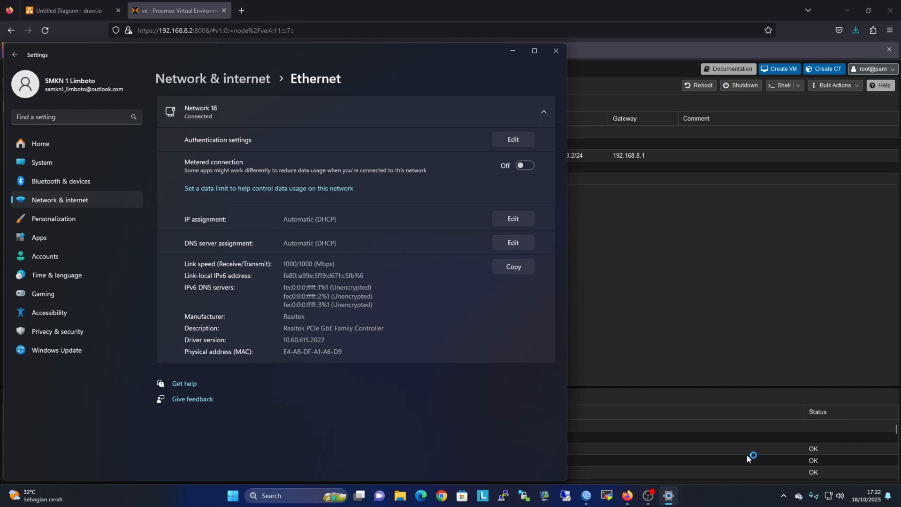
Open the hotspot gateway 10.10.10.1 in a new Firefox tab.
{"action": "mouse_move", "coordinate": [830, 500]}
{"action": "left_click", "coordinate": [258, 18]}
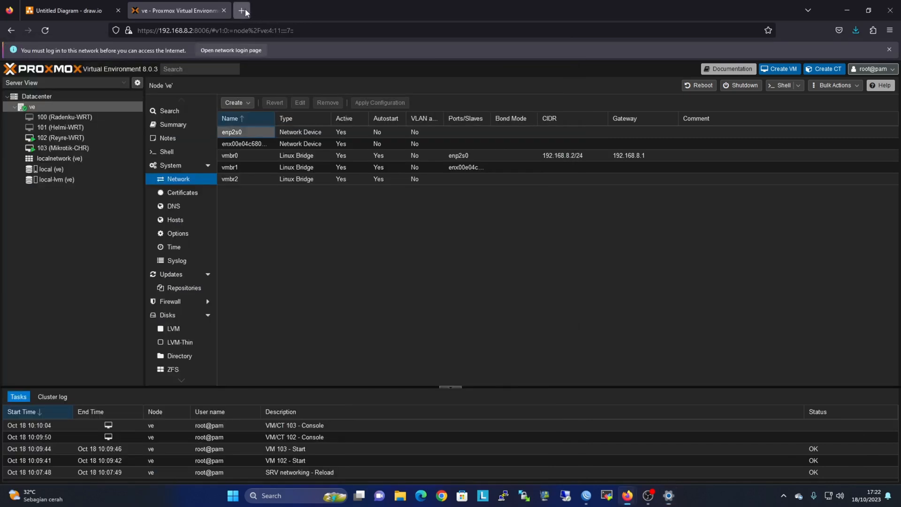
{"action": "left_click", "coordinate": [242, 10]}
{"action": "type", "text": "10"}
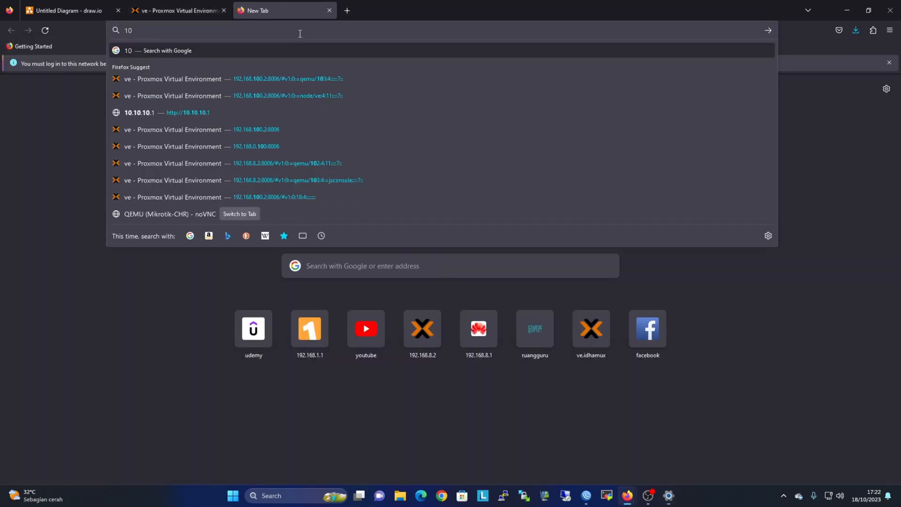
{"action": "type", "text": ".10.10.1"}
{"action": "key", "text": "Return"}
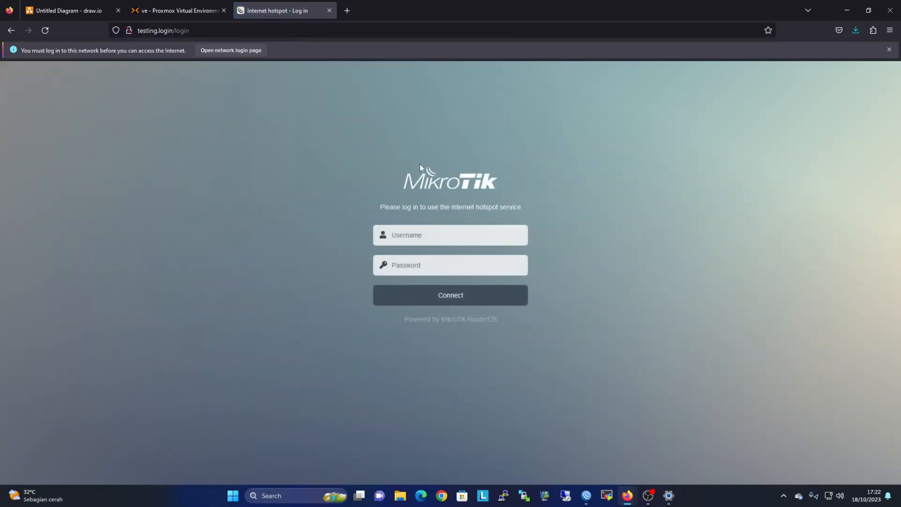
Log in to the MikroTik hotspot with the local user's credentials and dismiss the save-login prompt.
{"action": "left_click", "coordinate": [424, 238]}
{"action": "type", "text": "admin"}
{"action": "key", "text": "Tab"}
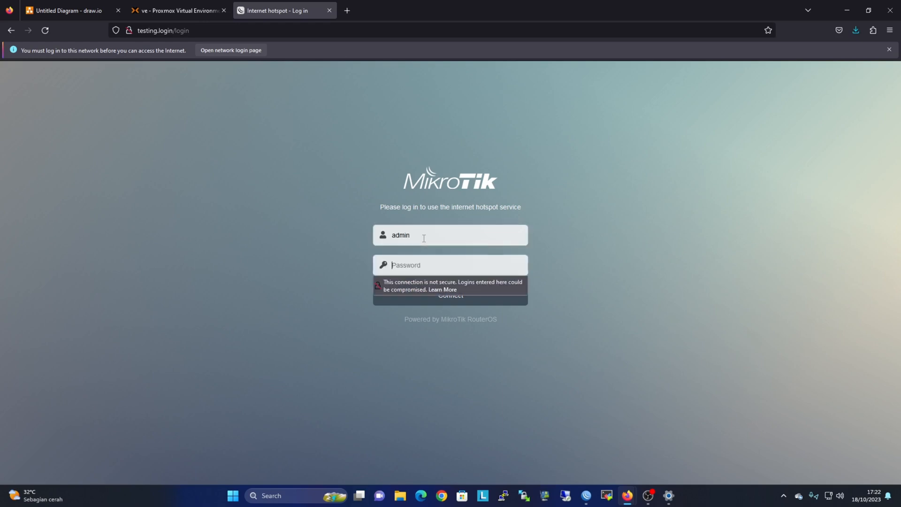
{"action": "type", "text": "*****"}
{"action": "key", "text": "Return"}
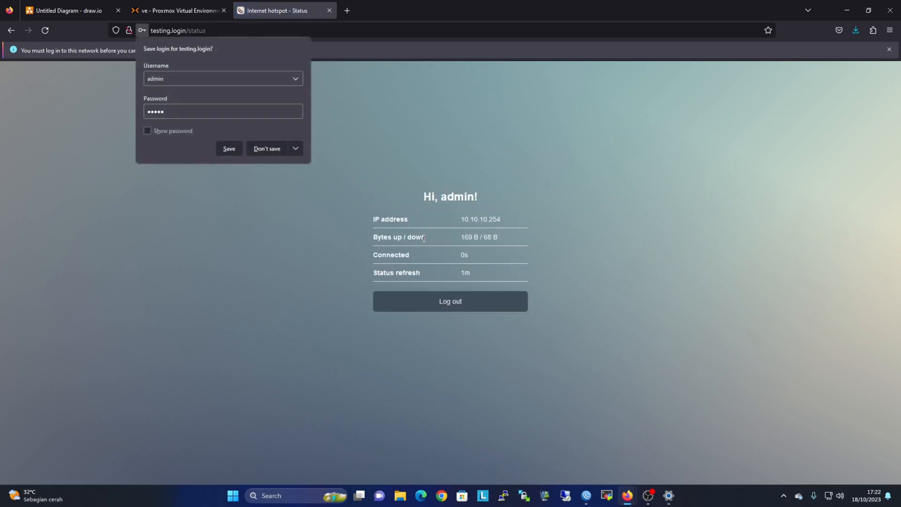
{"action": "left_click", "coordinate": [379, 107]}
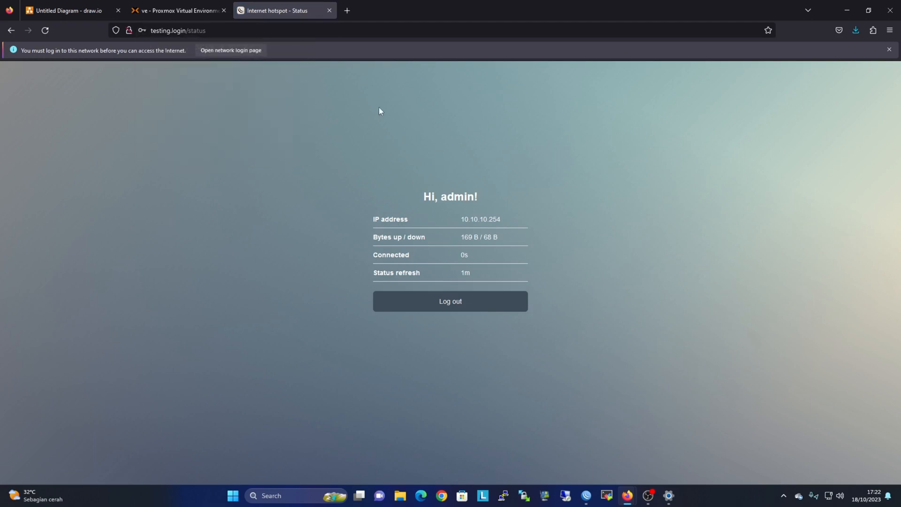
{"action": "left_click", "coordinate": [284, 30]}
Load the router admin page at 192.168.1.1 and review the Mikrotik-CHR VM's hardware in Proxmox.
{"action": "type", "text": "192"}
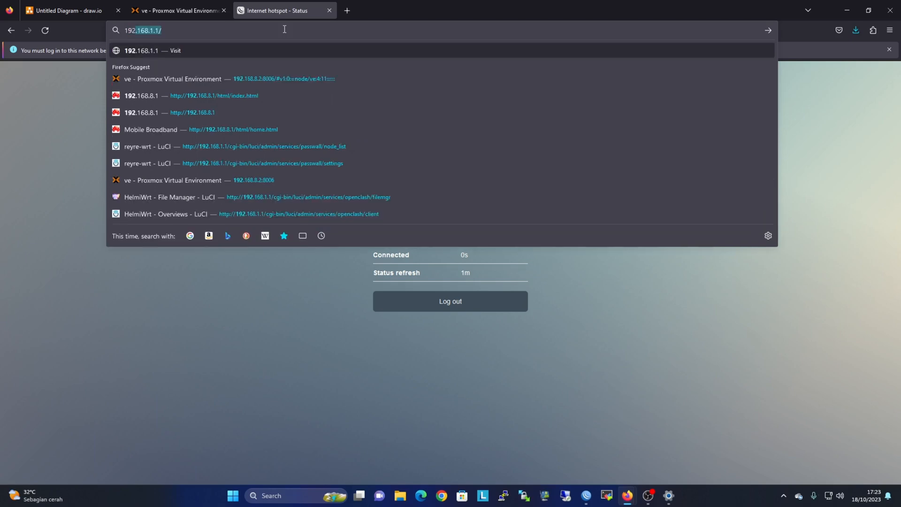
{"action": "key", "text": "Return"}
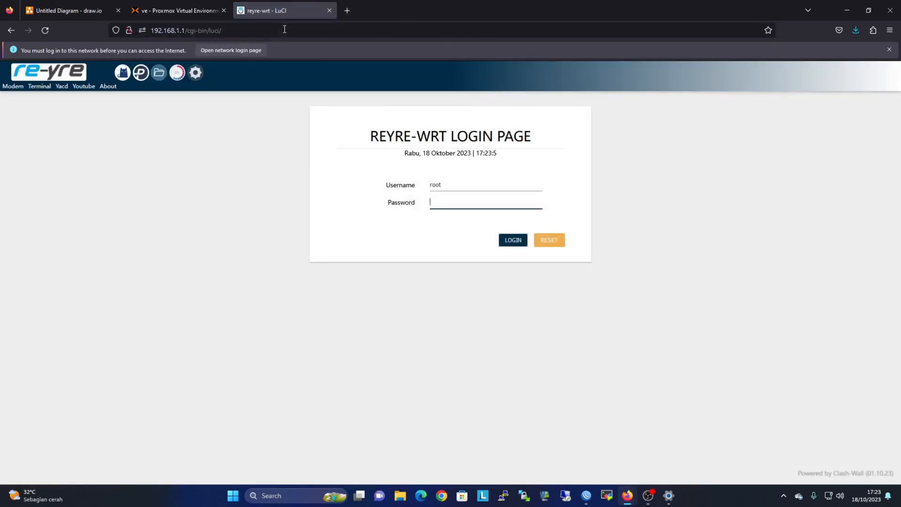
{"action": "left_click", "coordinate": [204, 11]}
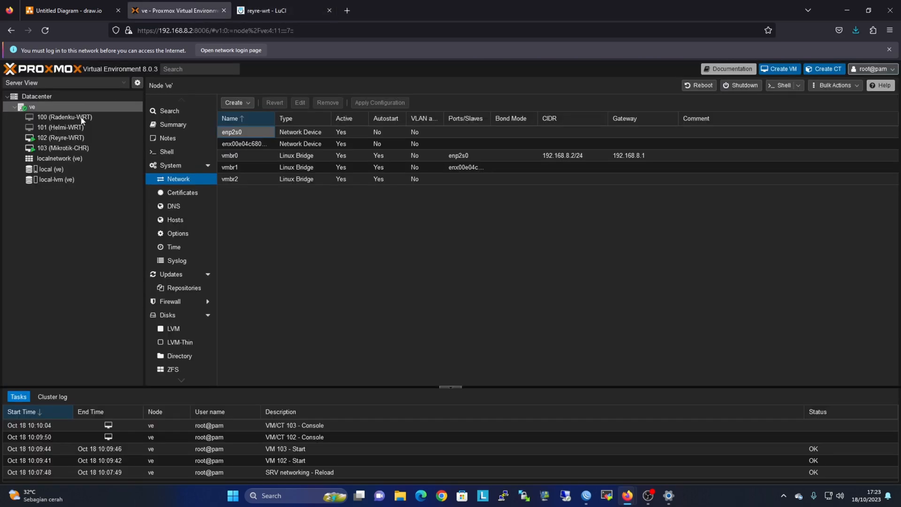
{"action": "left_click", "coordinate": [72, 147]}
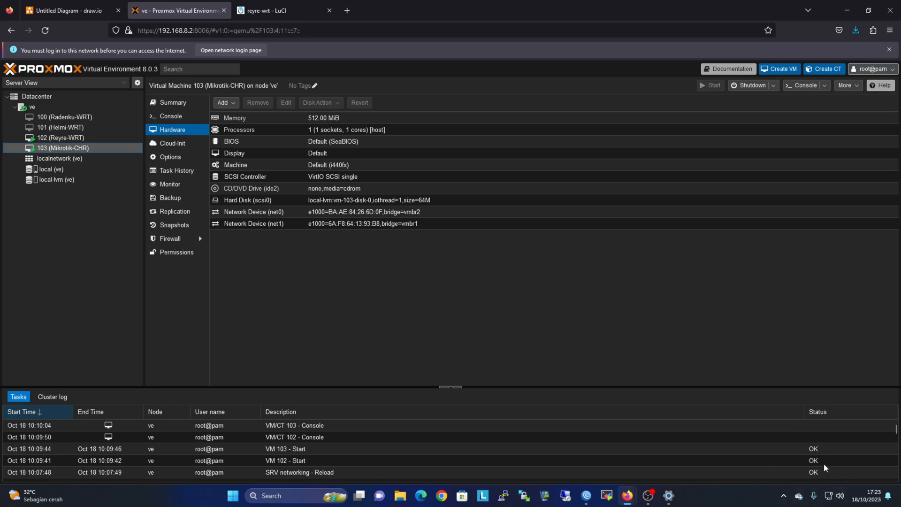
Log in to Reyre-WRT's LuCI as root with the router password.
{"action": "left_click", "coordinate": [262, 13]}
{"action": "type", "text": "root"}
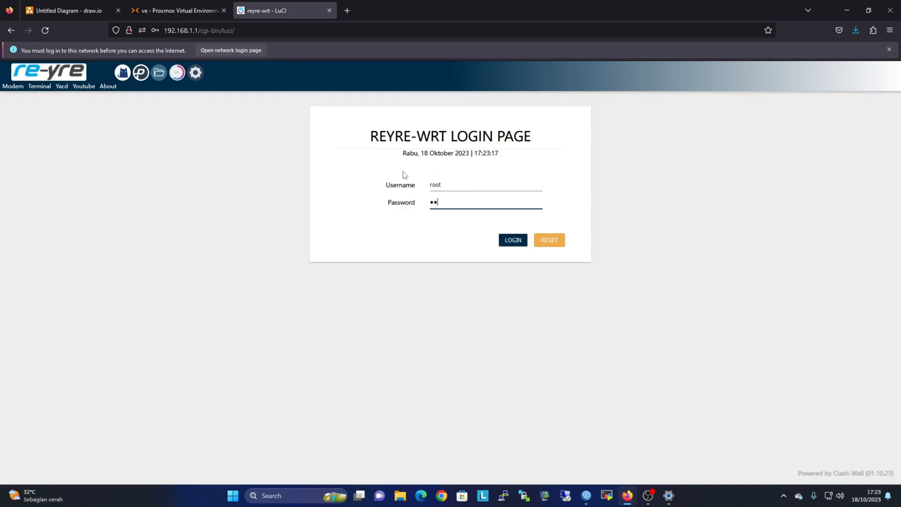
{"action": "key", "text": "BackSpace"}
{"action": "key", "text": "BackSpace"}
{"action": "key", "text": "BackSpace"}
{"action": "key", "text": "BackSpace"}
{"action": "type", "text": "123456789"}
{"action": "key", "text": "Return"}
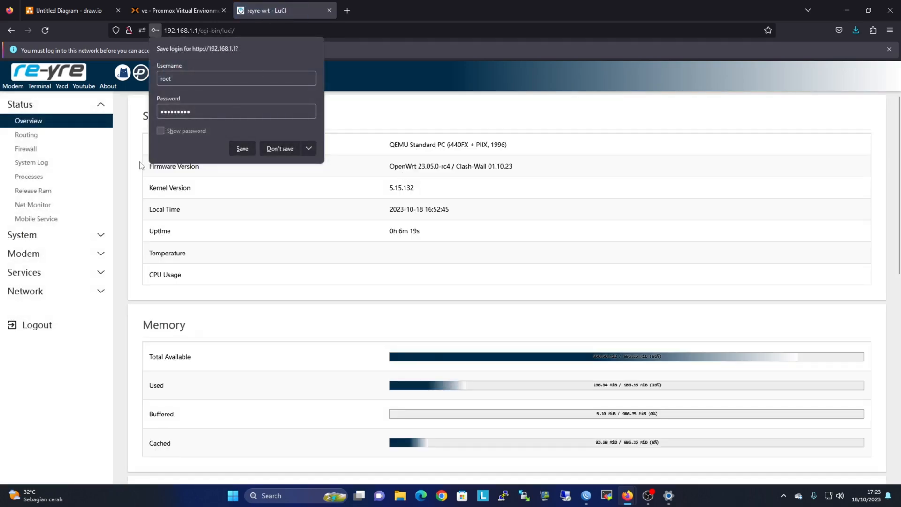
Open the Services > Pass Wall settings page in LuCI.
{"action": "left_click", "coordinate": [82, 253]}
{"action": "left_click", "coordinate": [71, 217]}
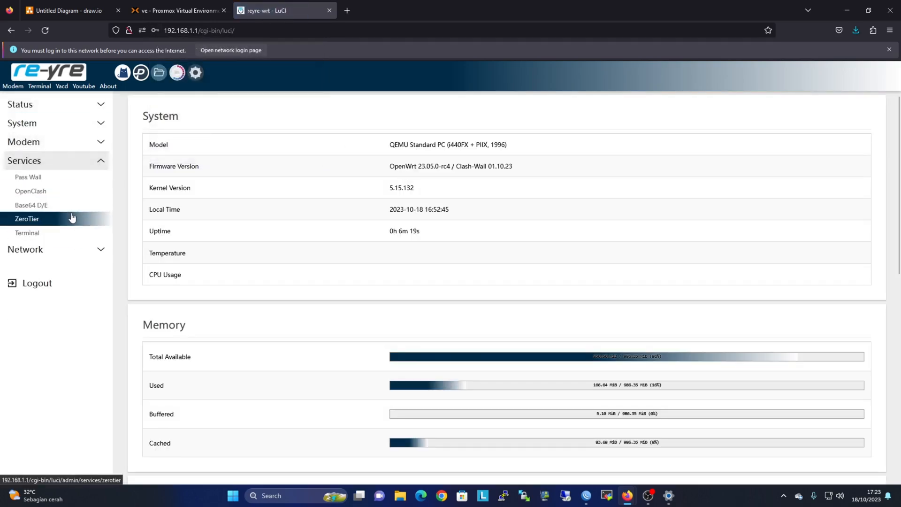
{"action": "left_click", "coordinate": [61, 180]}
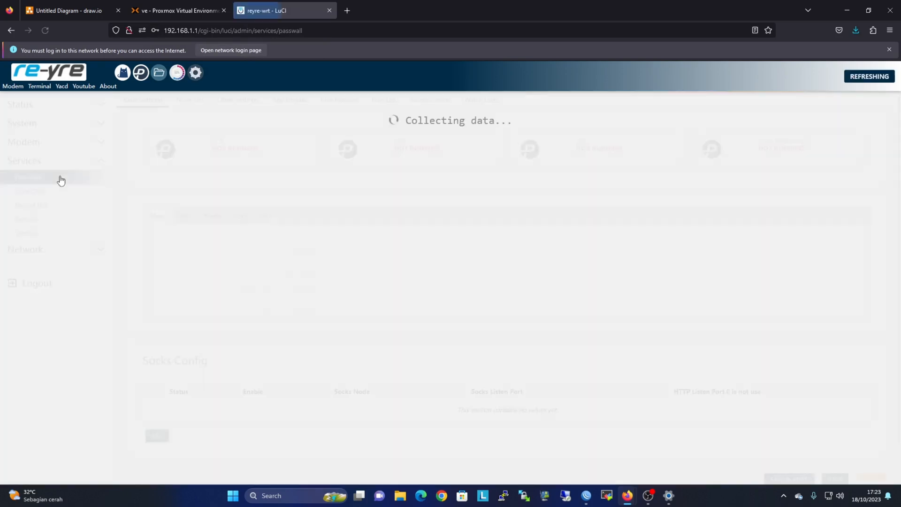
Test internet access with google.com in a new tab, then view Network > Interfaces.
{"action": "left_click", "coordinate": [347, 10]}
{"action": "type", "text": "google.com/"}
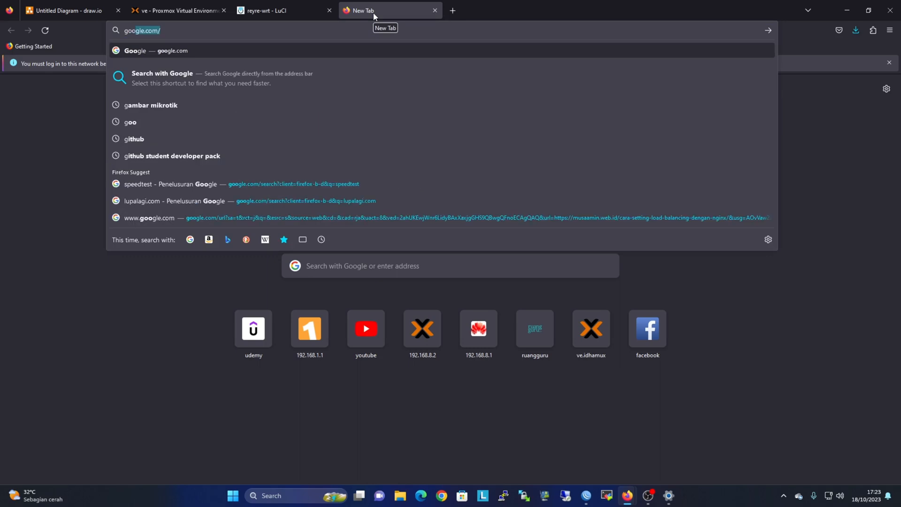
{"action": "key", "text": "Return"}
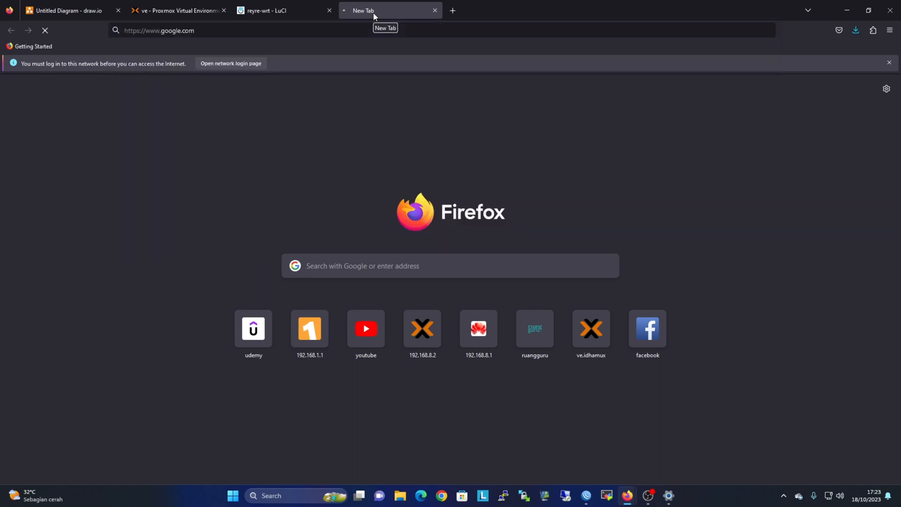
{"action": "left_click", "coordinate": [434, 11]}
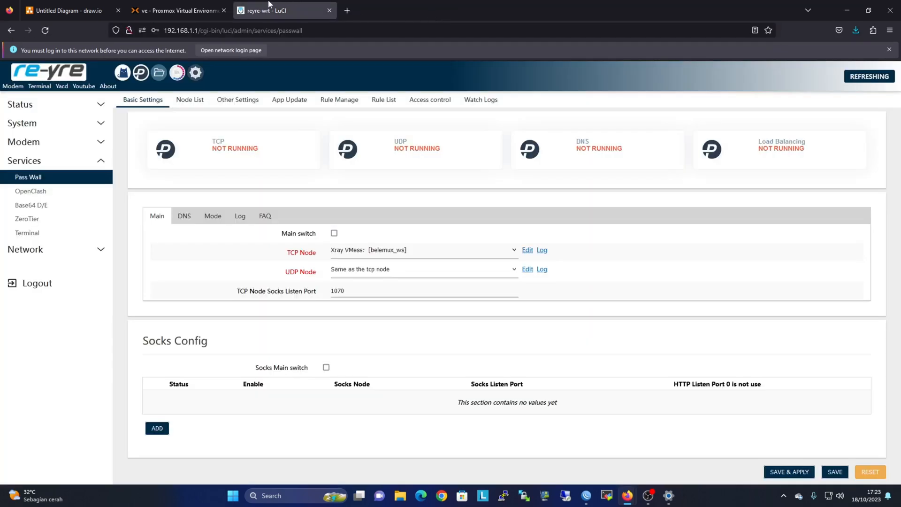
{"action": "left_click", "coordinate": [40, 250]}
{"action": "left_click", "coordinate": [29, 195]}
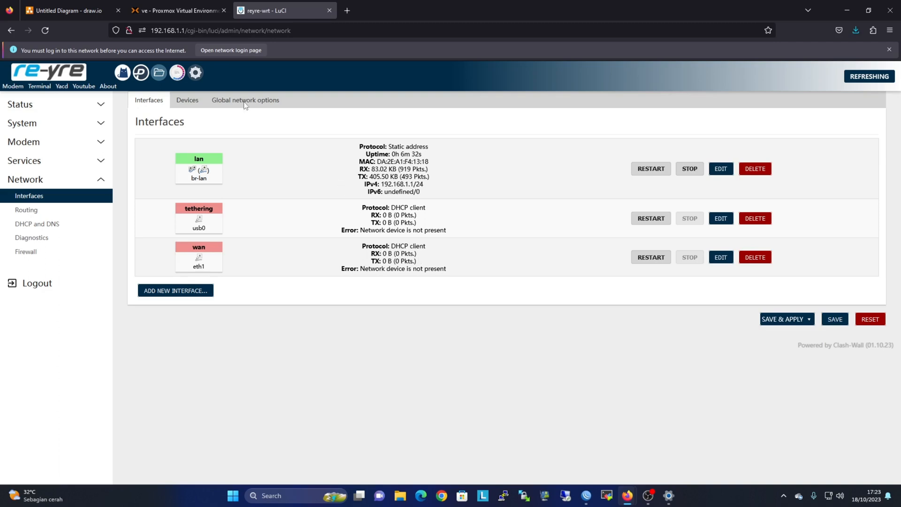
Give Reyre-WRT a second network device: Intel E1000 on vmbr0 with the firewall off.
{"action": "left_click", "coordinate": [159, 12]}
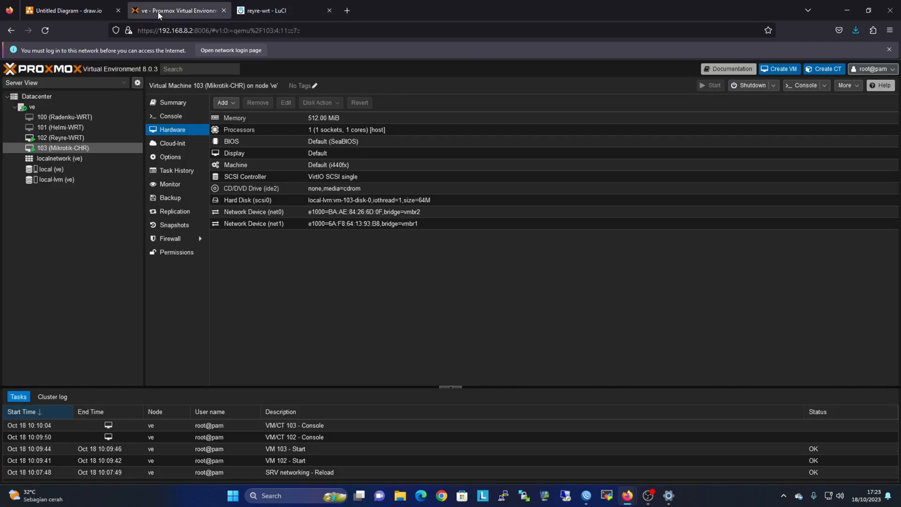
{"action": "left_click", "coordinate": [81, 138]}
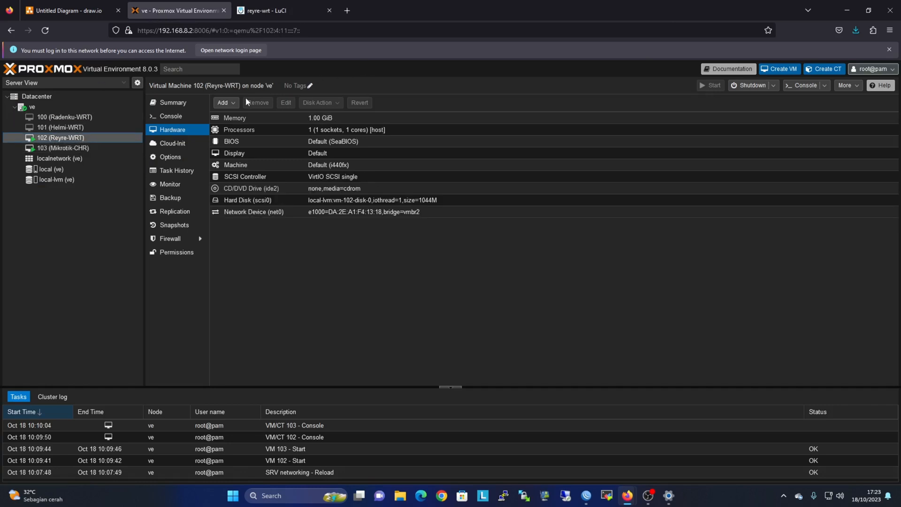
{"action": "left_click", "coordinate": [227, 103]}
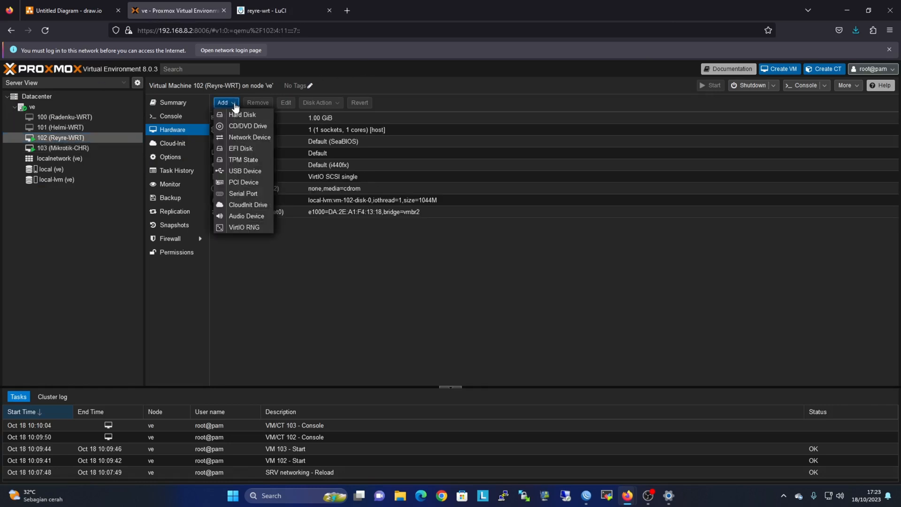
{"action": "left_click", "coordinate": [246, 138]}
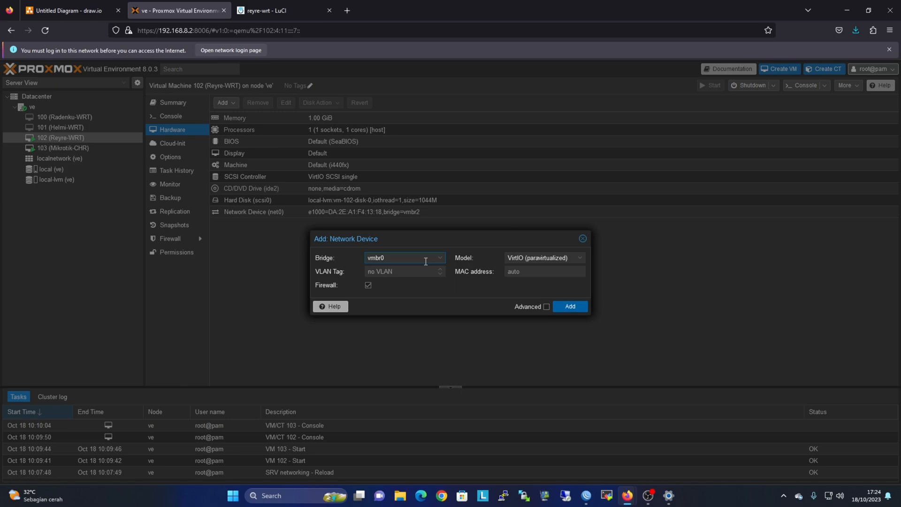
{"action": "left_click", "coordinate": [368, 285]}
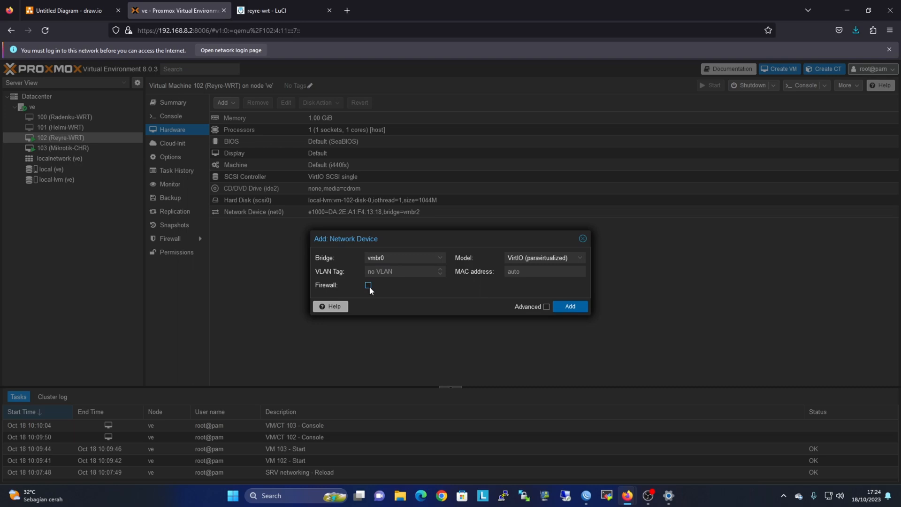
{"action": "left_click", "coordinate": [537, 261]}
{"action": "left_click", "coordinate": [535, 271]}
{"action": "left_click", "coordinate": [570, 307]}
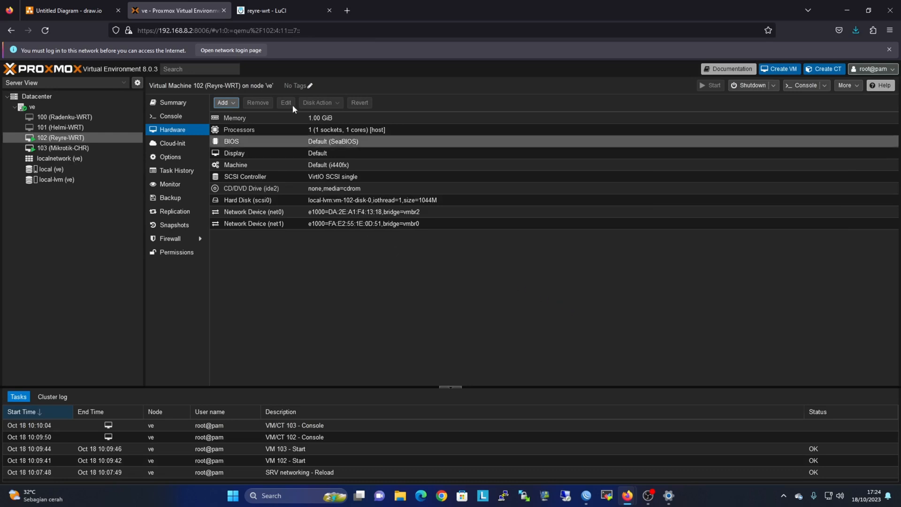
{"action": "left_click", "coordinate": [280, 10]}
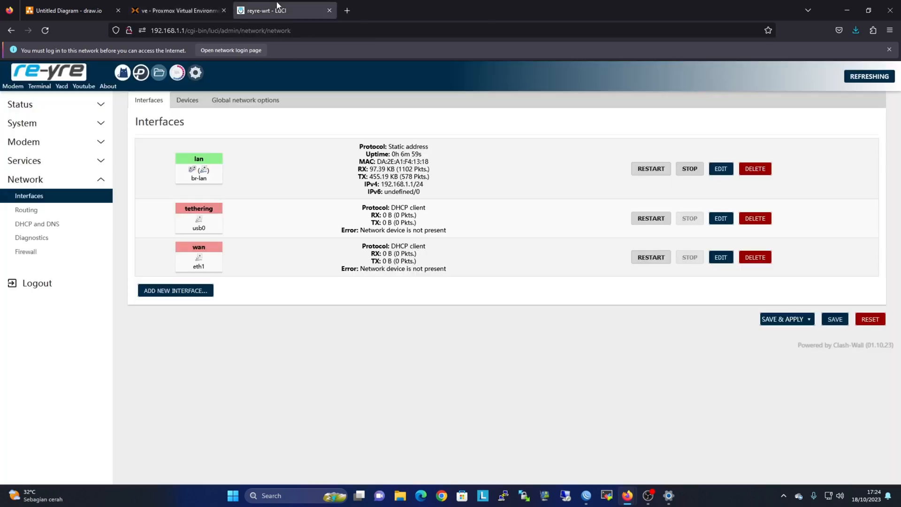
Reload LuCI's Devices so eth1 appears, then confirm wan got 192.168.8.102/24.
{"action": "left_click", "coordinate": [187, 100]}
{"action": "right_click", "coordinate": [383, 223]}
{"action": "left_click", "coordinate": [439, 234]}
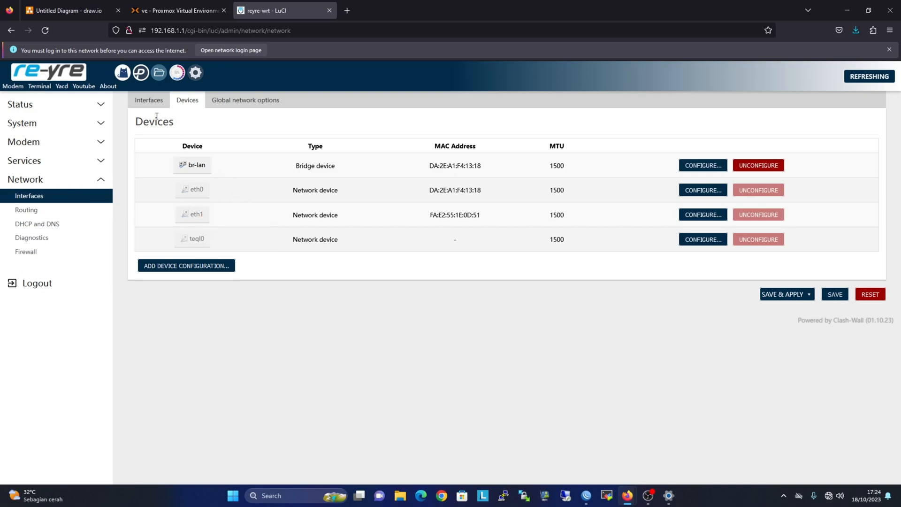
{"action": "left_click", "coordinate": [151, 100]}
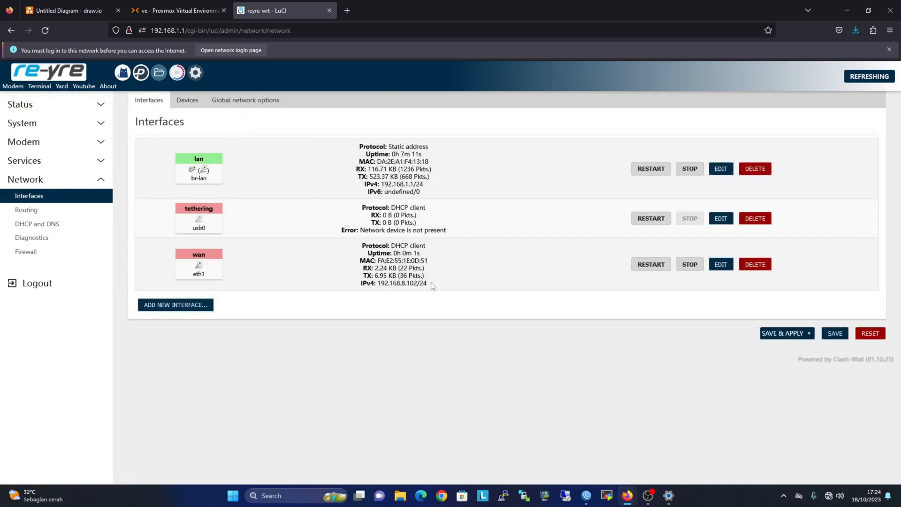
{"action": "left_click_drag", "start_coordinate": [433, 287], "coordinate": [383, 284]}
Disconnect the PC from the Huawei Wi-Fi network and recheck the wan traffic counters.
{"action": "left_click", "coordinate": [829, 495]}
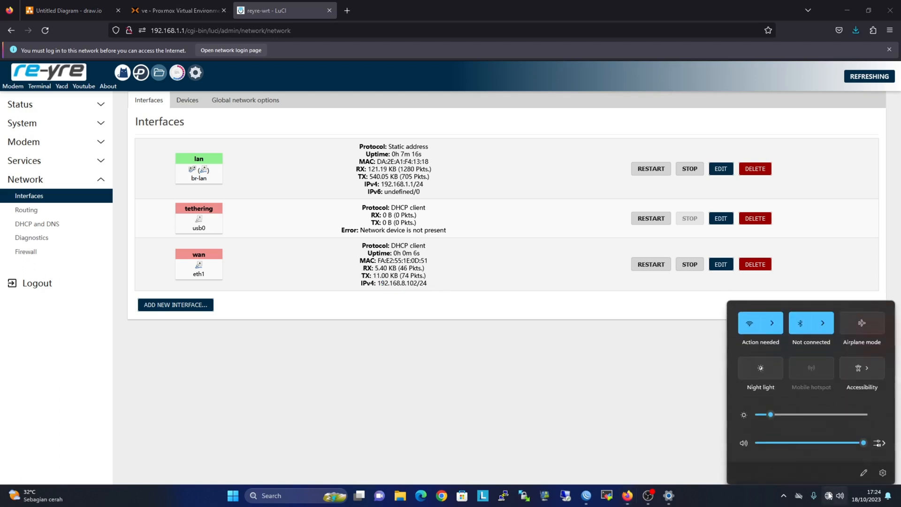
{"action": "left_click", "coordinate": [776, 324]}
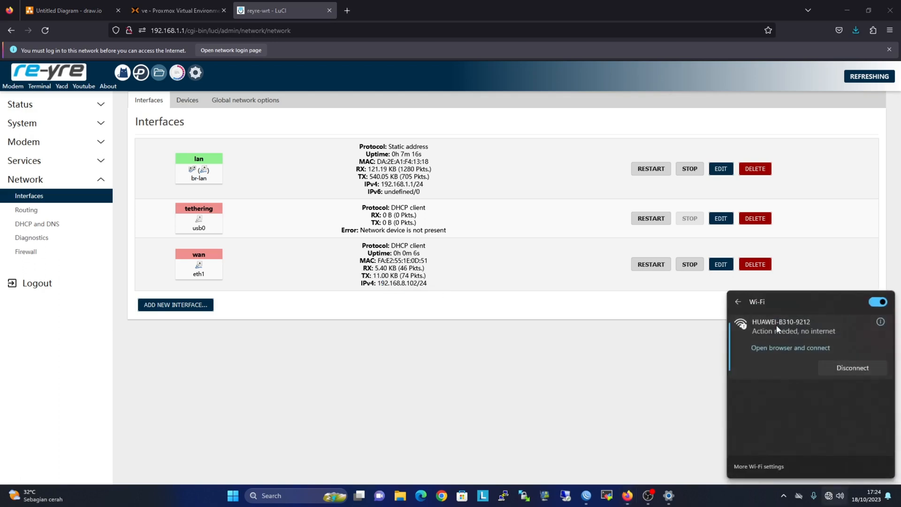
{"action": "left_click", "coordinate": [857, 371]}
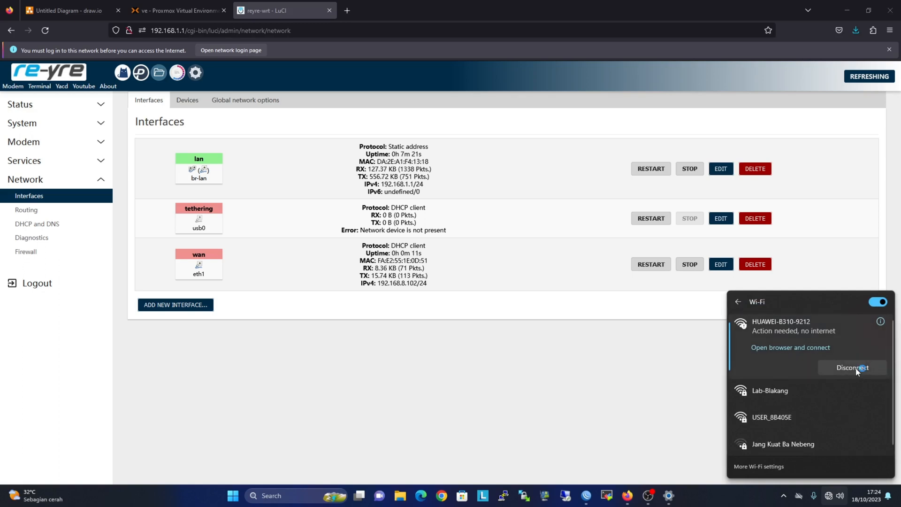
{"action": "left_click", "coordinate": [624, 354]}
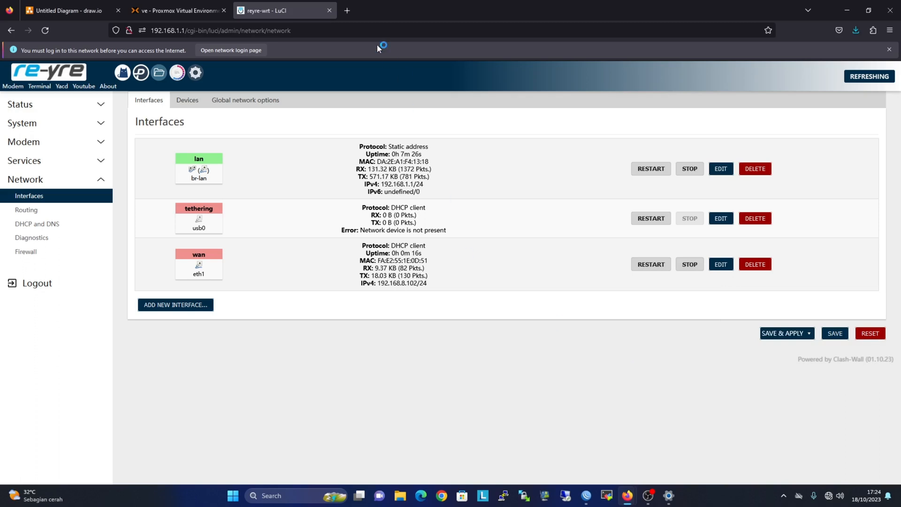
{"action": "left_click_drag", "start_coordinate": [431, 284], "coordinate": [339, 267]}
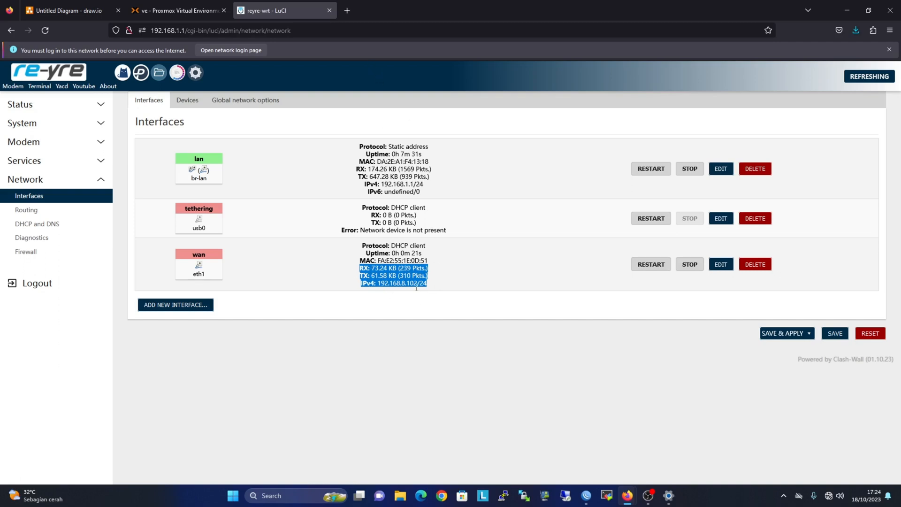
Open the Huawei modem page at 192.168.8.1 and Proxmox at 192.168.8.2:8006 in new tabs.
{"action": "left_click", "coordinate": [348, 11]}
{"action": "type", "text": "192"}
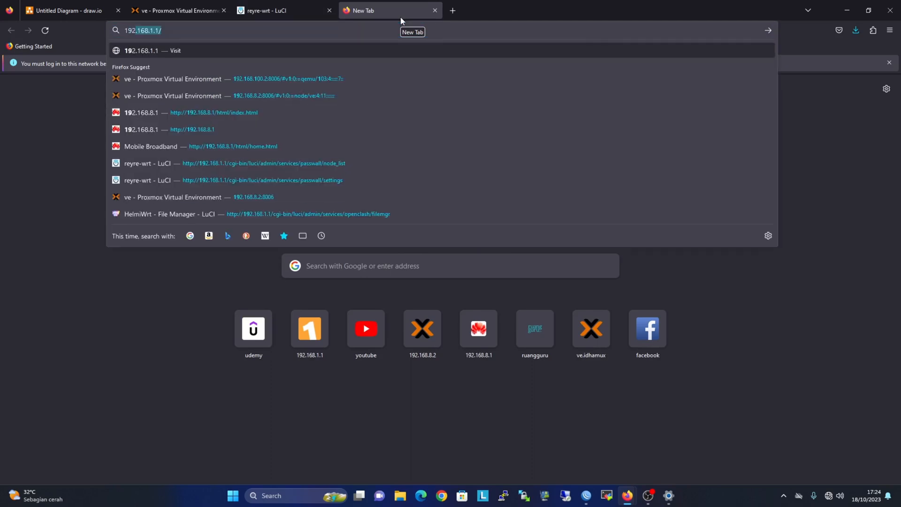
{"action": "type", "text": ".168."}
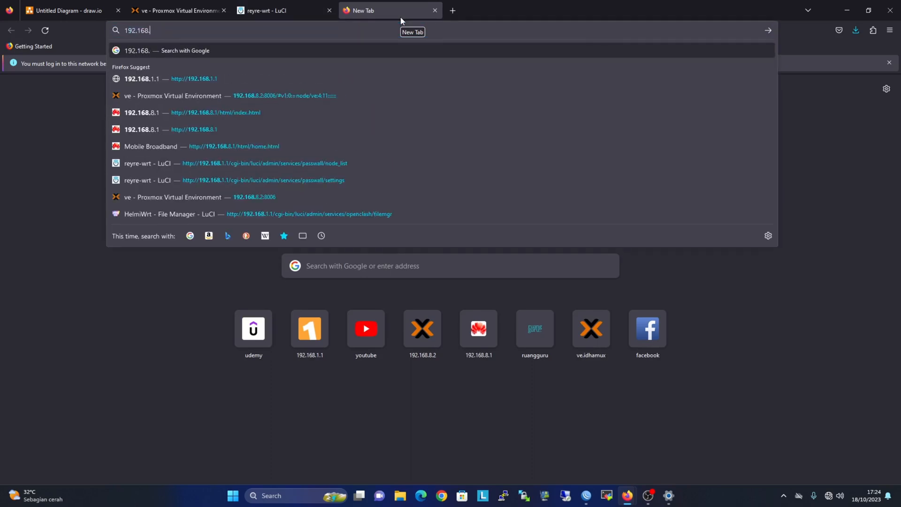
{"action": "type", "text": "8"}
{"action": "key", "text": "Return"}
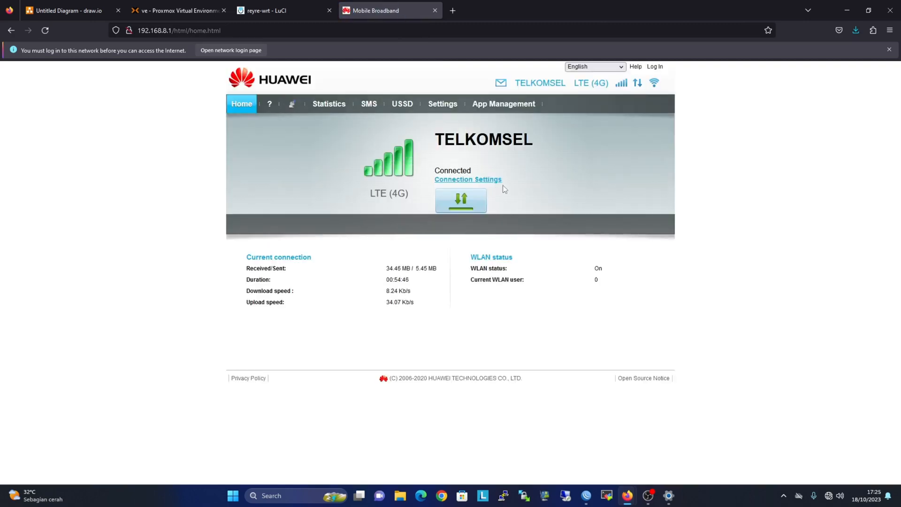
{"action": "left_click", "coordinate": [452, 11]}
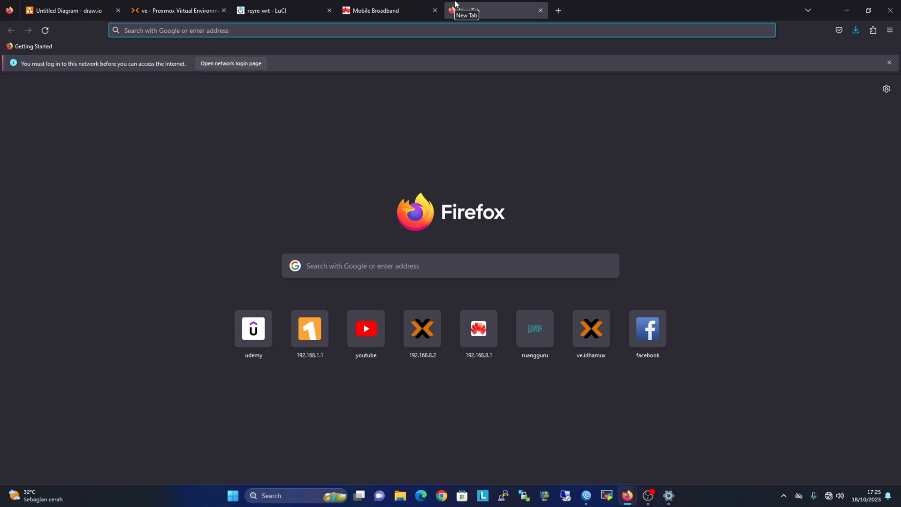
{"action": "type", "text": "192.168.1"}
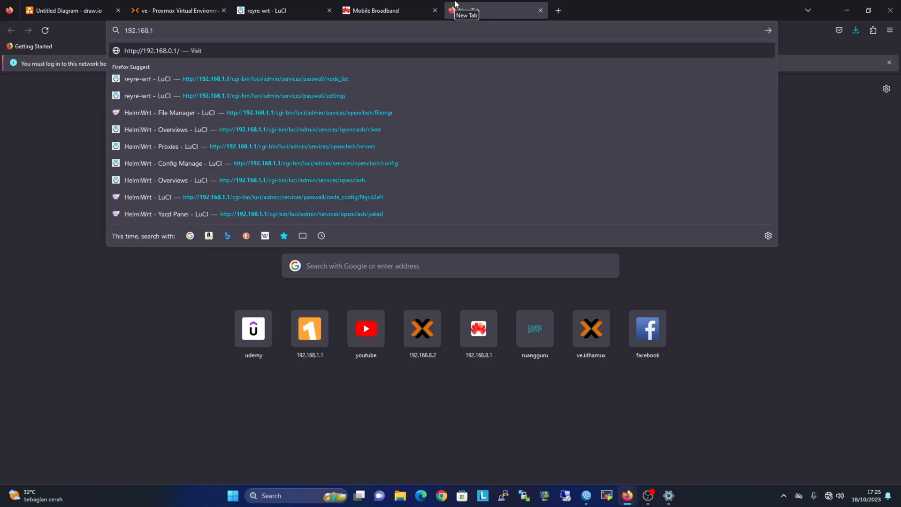
{"action": "key", "text": "BackSpace"}
{"action": "type", "text": "8."}
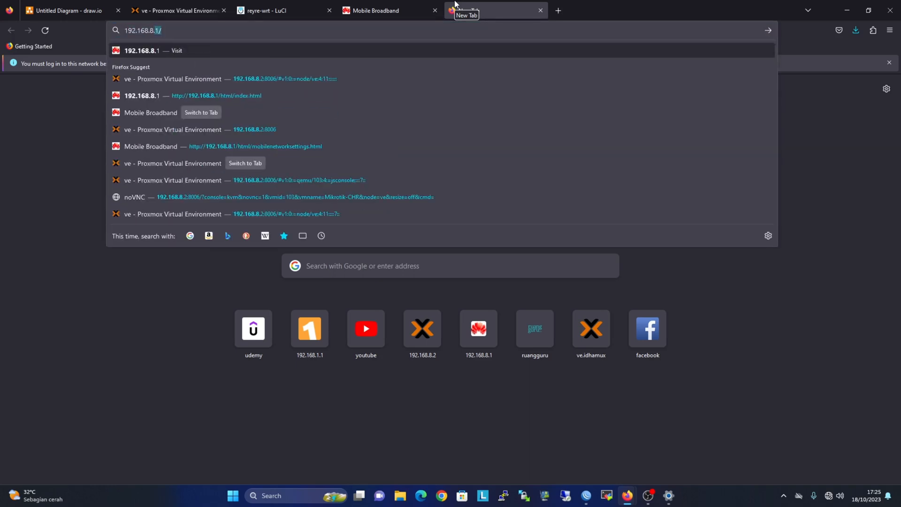
{"action": "type", "text": "2:8006"}
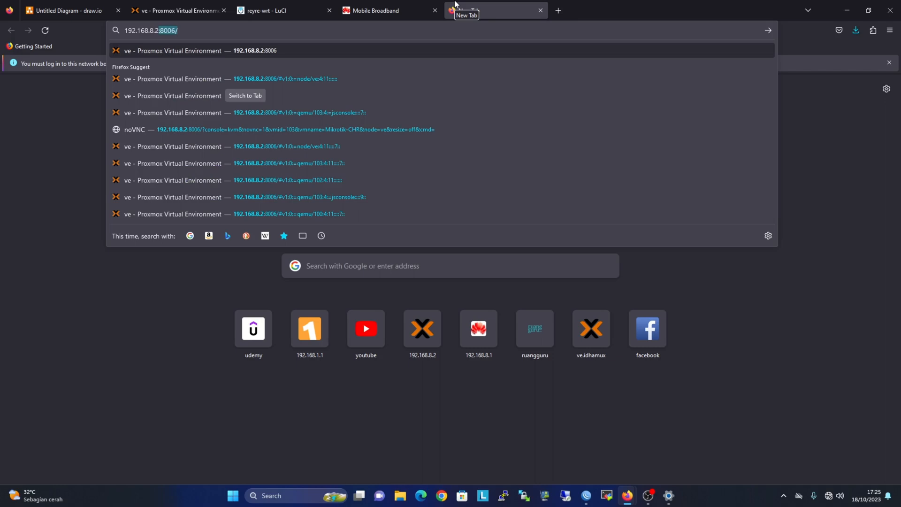
{"action": "key", "text": "Return"}
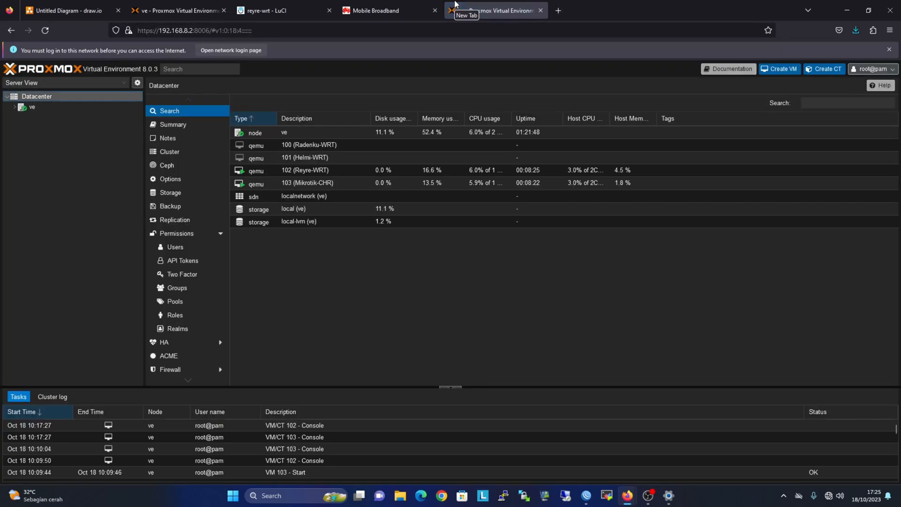
Check the modem, Reyre-WRT LuCI and Proxmox tabs, then dismiss the save-password prompt.
{"action": "left_click", "coordinate": [421, 8]}
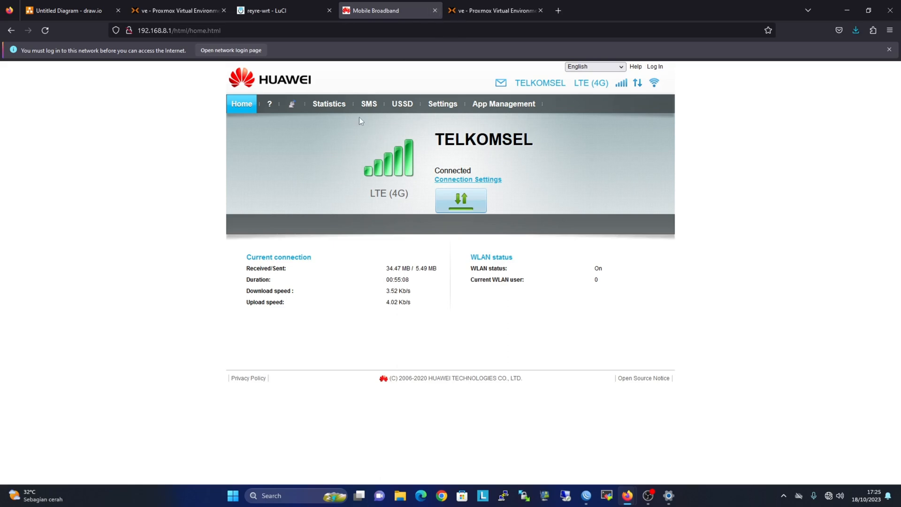
{"action": "left_click", "coordinate": [279, 10]}
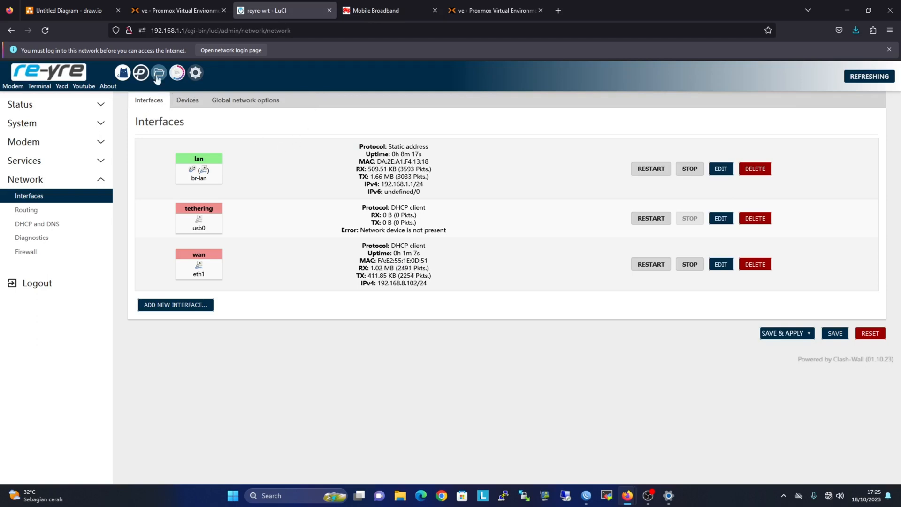
{"action": "left_click", "coordinate": [173, 9]}
{"action": "left_click", "coordinate": [415, 54]}
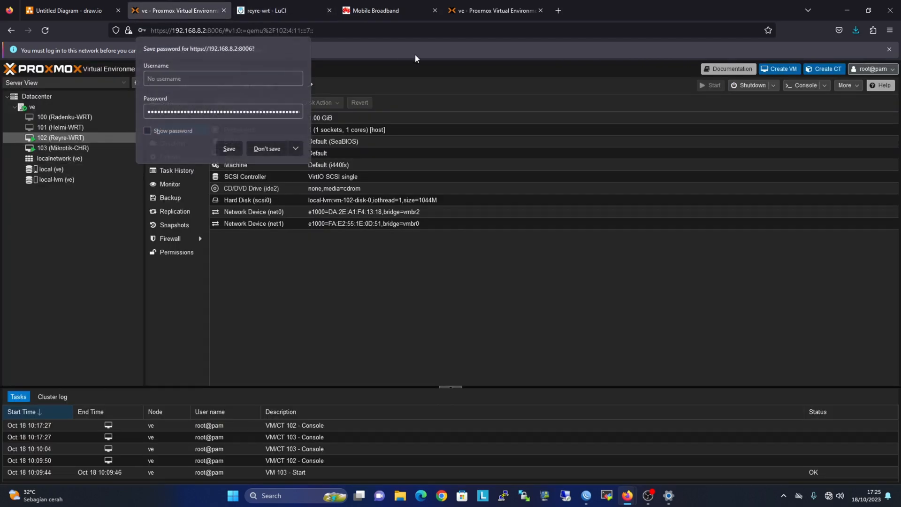
Test browsing by loading udemy.com and google.com in new tabs, ending on the Udemy page.
{"action": "left_click", "coordinate": [559, 11]}
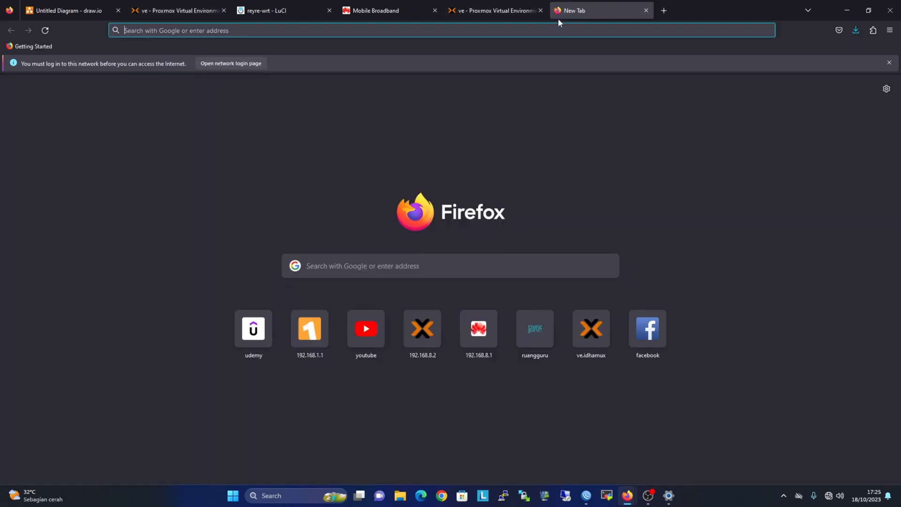
{"action": "type", "text": "udemy.com/"}
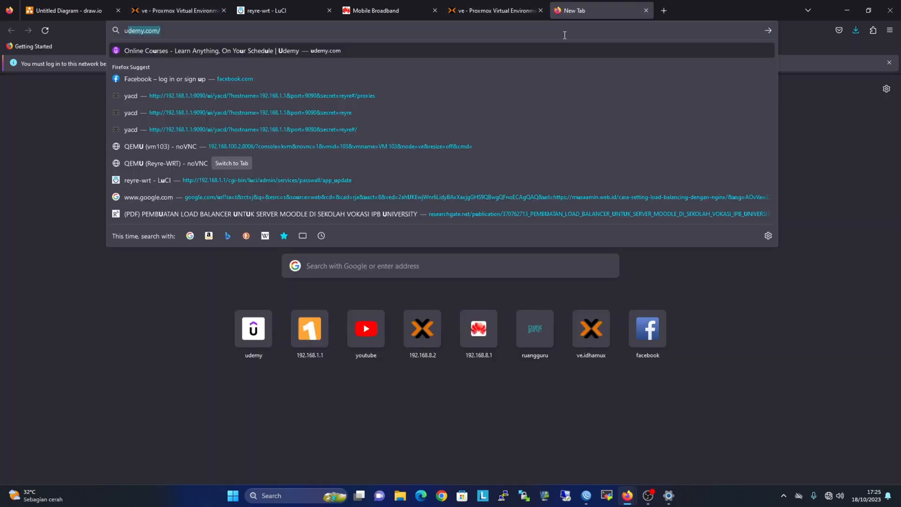
{"action": "key", "text": "Return"}
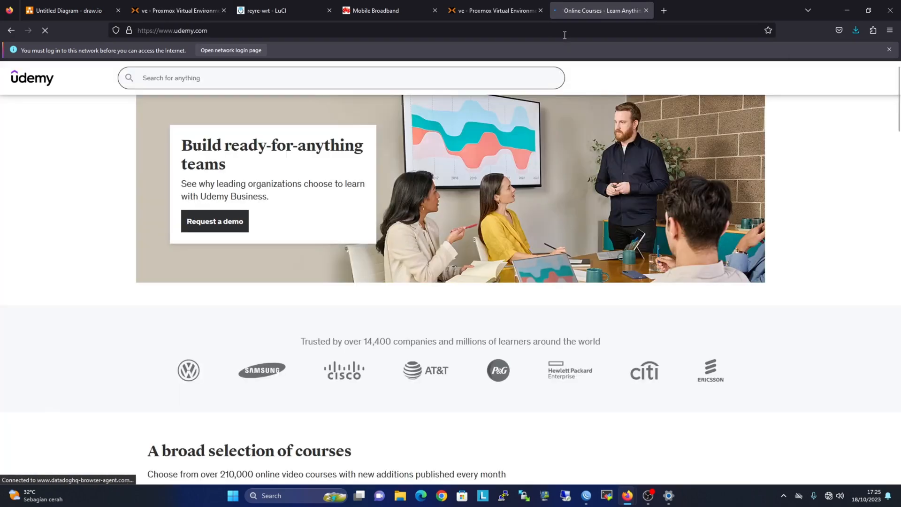
{"action": "left_click", "coordinate": [665, 11]}
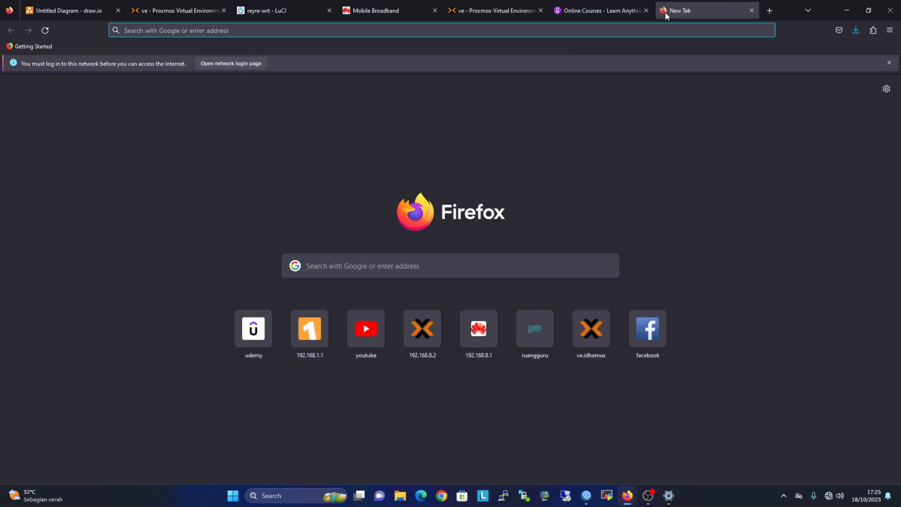
{"action": "type", "text": "google.com/"}
{"action": "key", "text": "Return"}
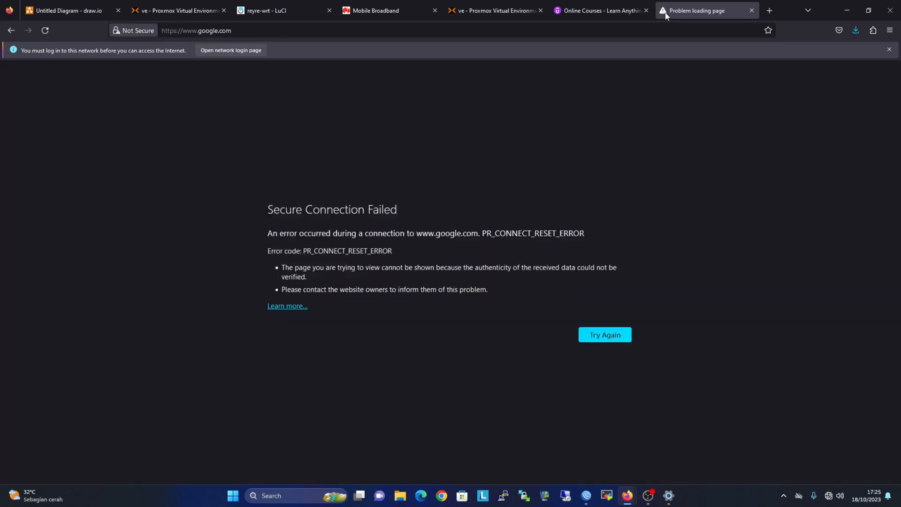
{"action": "left_click", "coordinate": [600, 10]}
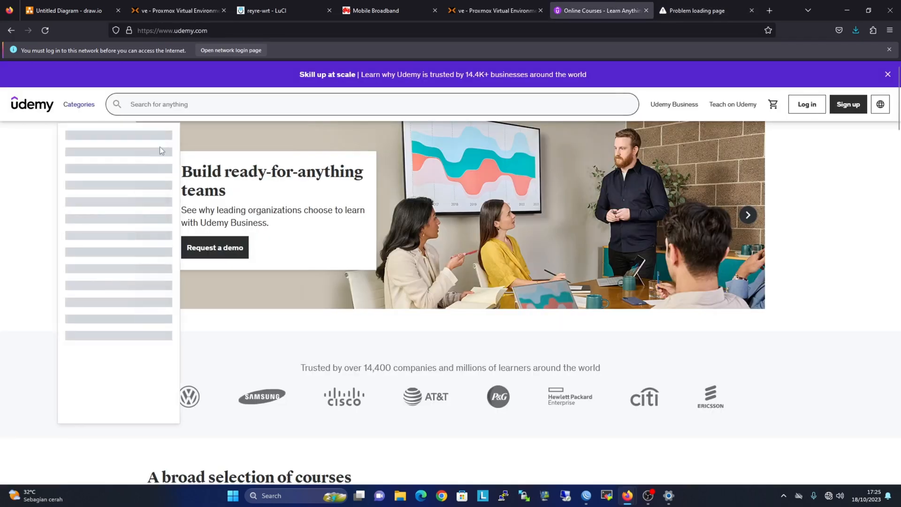
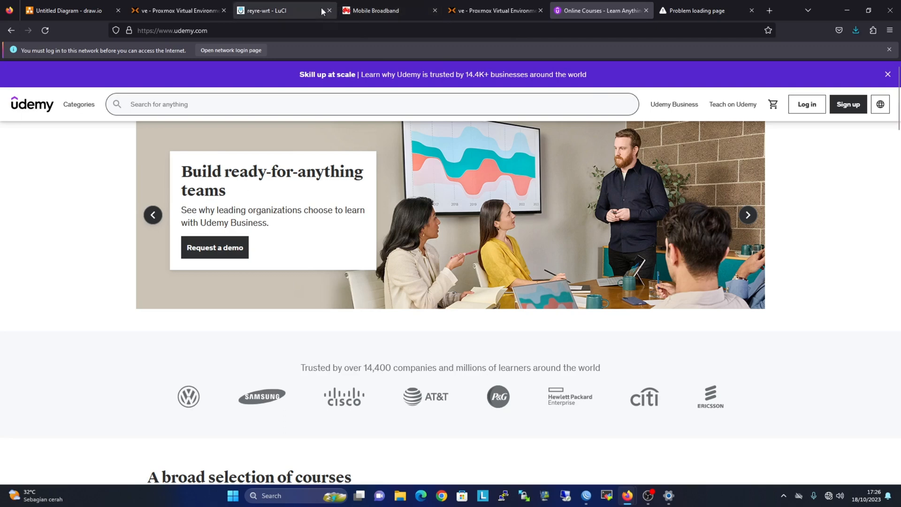
Turn on Pass Wall's main switch in LuCI and save & apply so TCP, UDP and DNS run.
{"action": "left_click", "coordinate": [288, 10]}
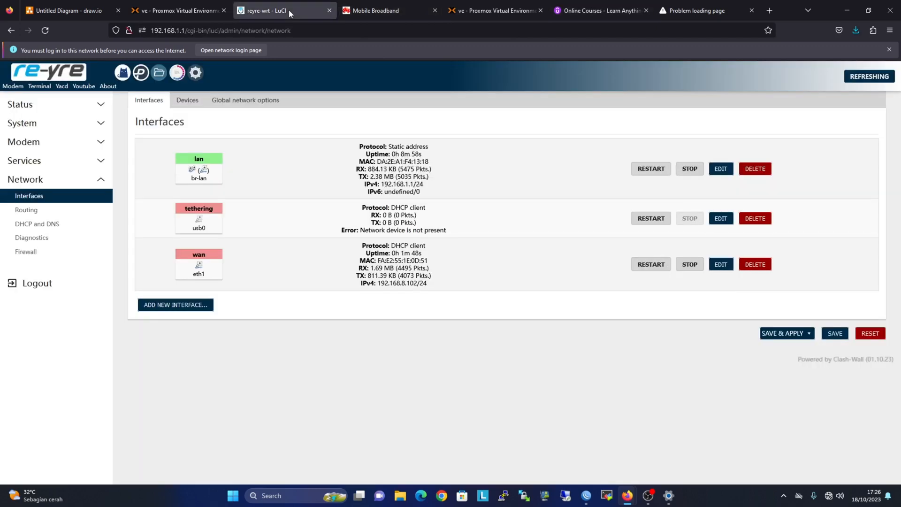
{"action": "left_click", "coordinate": [68, 162]}
{"action": "left_click", "coordinate": [55, 176]}
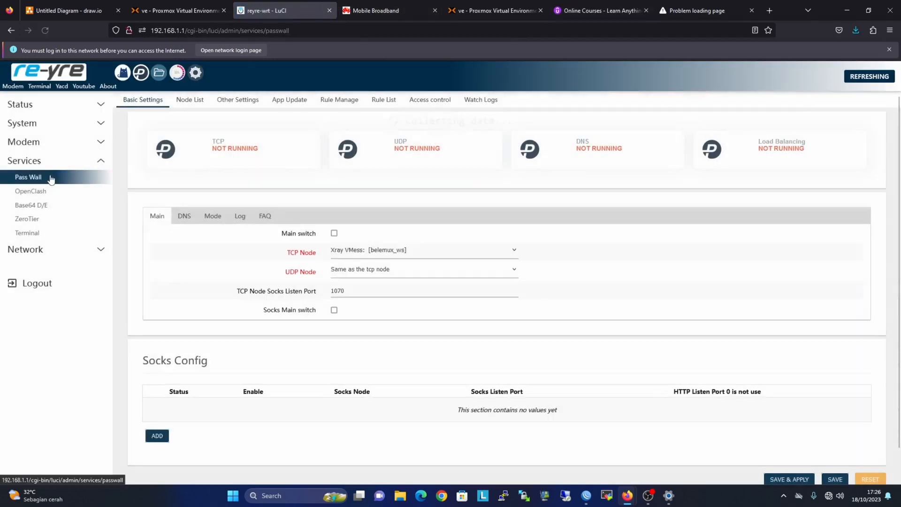
{"action": "left_click", "coordinate": [334, 234]}
{"action": "scroll", "coordinate": [405, 231], "scroll_direction": "down", "scroll_amount": 1}
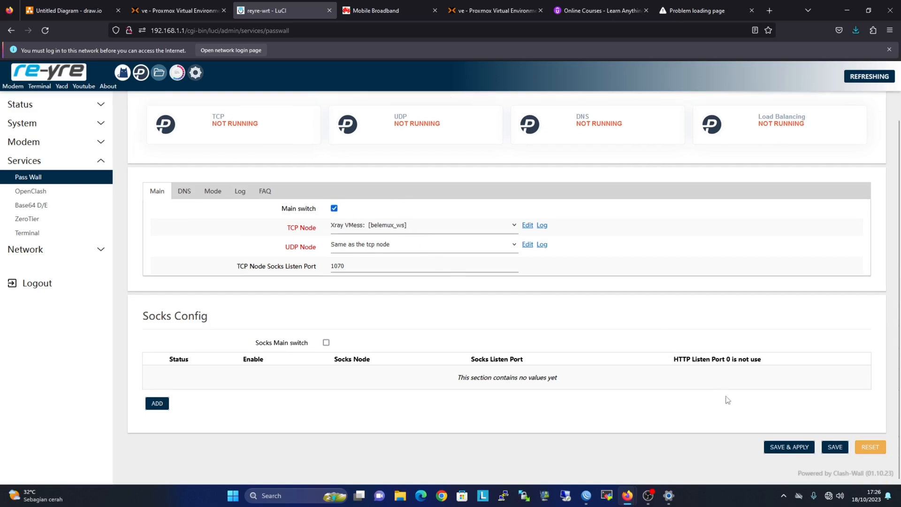
{"action": "left_click", "coordinate": [788, 447]}
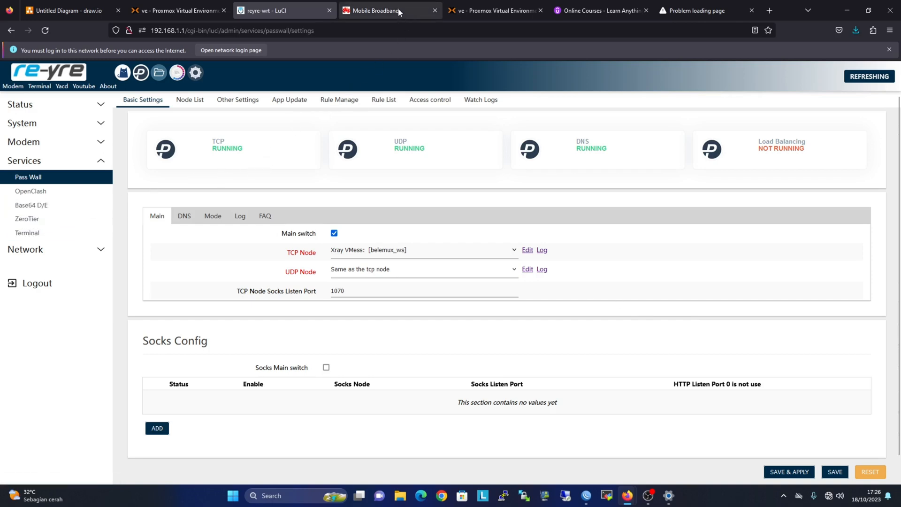
Reload Udemy and try loading google.com, which fails with Secure Connection Failed.
{"action": "left_click", "coordinate": [599, 11]}
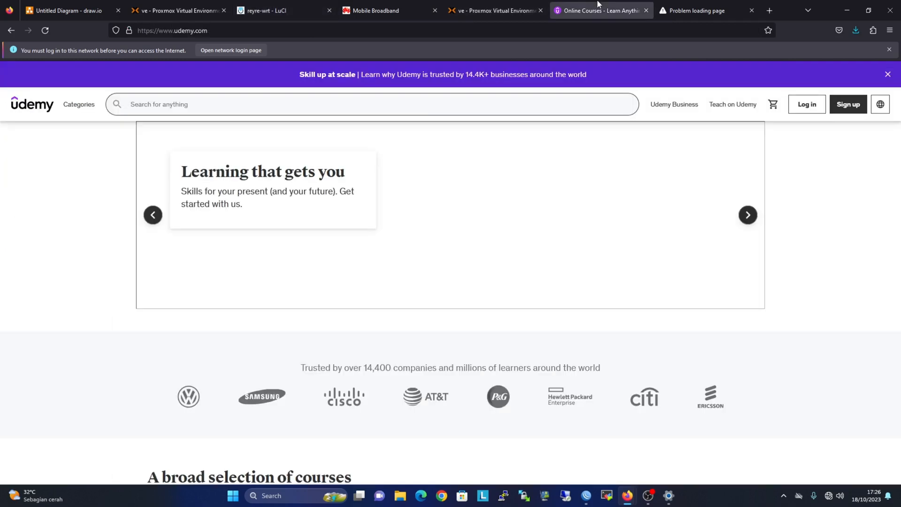
{"action": "right_click", "coordinate": [805, 159]}
{"action": "left_click", "coordinate": [863, 167]}
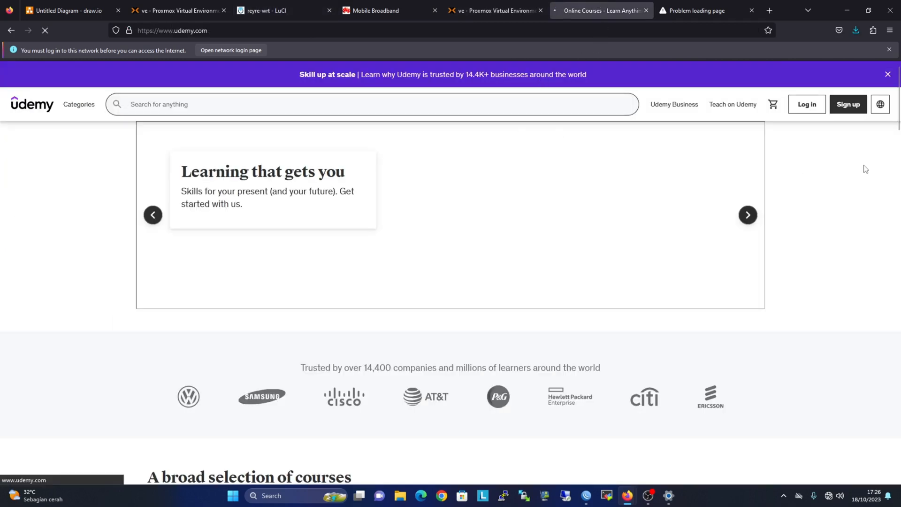
{"action": "left_click", "coordinate": [691, 11]}
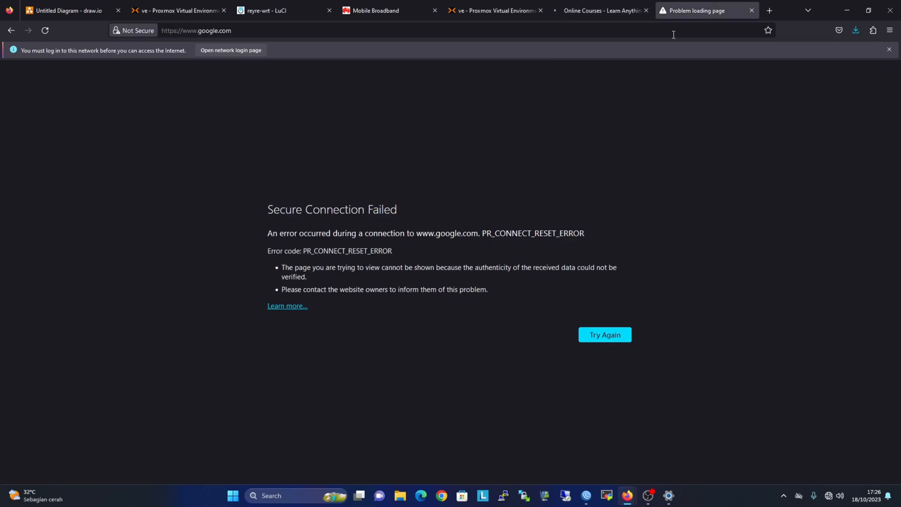
{"action": "left_click", "coordinate": [674, 34]}
{"action": "type", "text": "google.com/"}
{"action": "key", "text": "Return"}
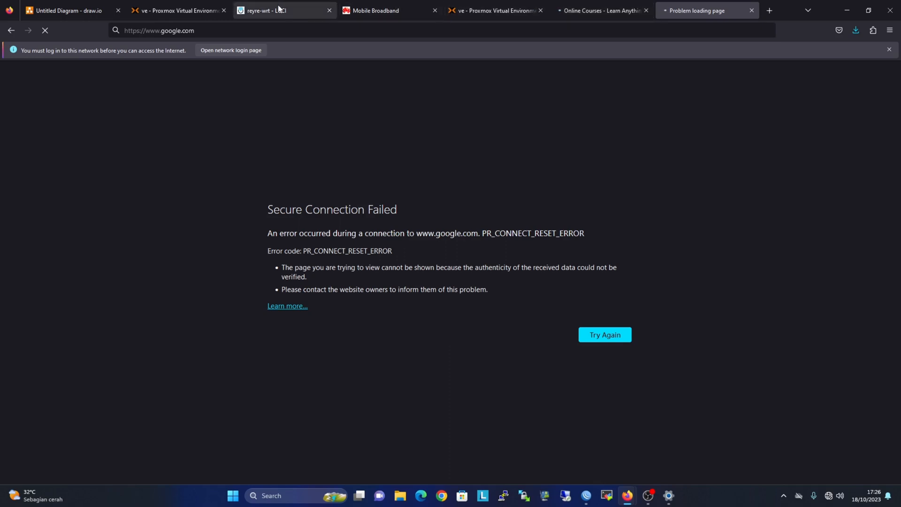
Close the Mobile Broadband tab and review the Pass Wall node list and basic settings.
{"action": "left_click", "coordinate": [435, 11]}
{"action": "left_click", "coordinate": [270, 10]}
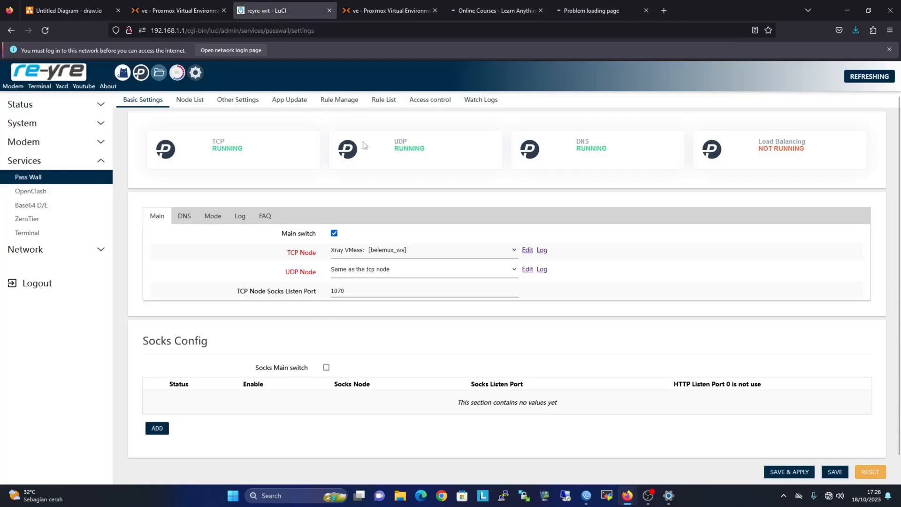
{"action": "scroll", "coordinate": [465, 207], "scroll_direction": "down", "scroll_amount": 1}
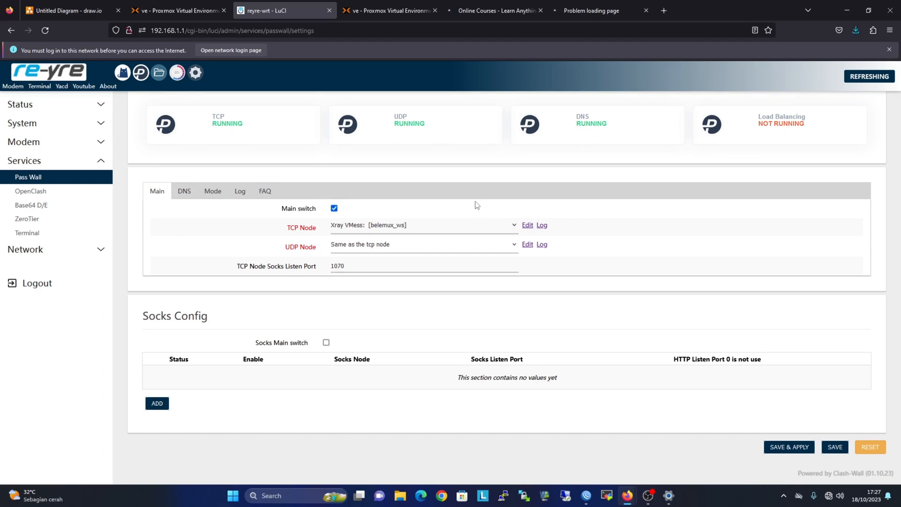
{"action": "scroll", "coordinate": [477, 205], "scroll_direction": "up", "scroll_amount": 1}
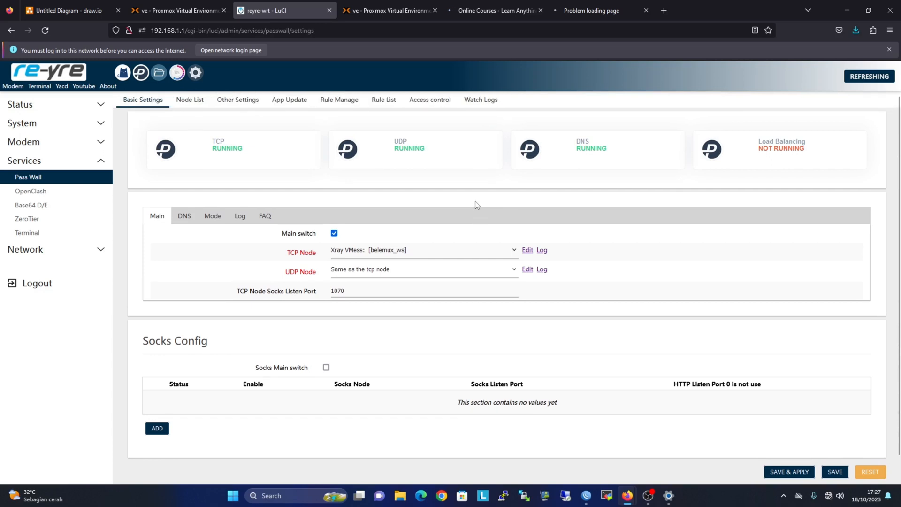
{"action": "left_click", "coordinate": [184, 103]}
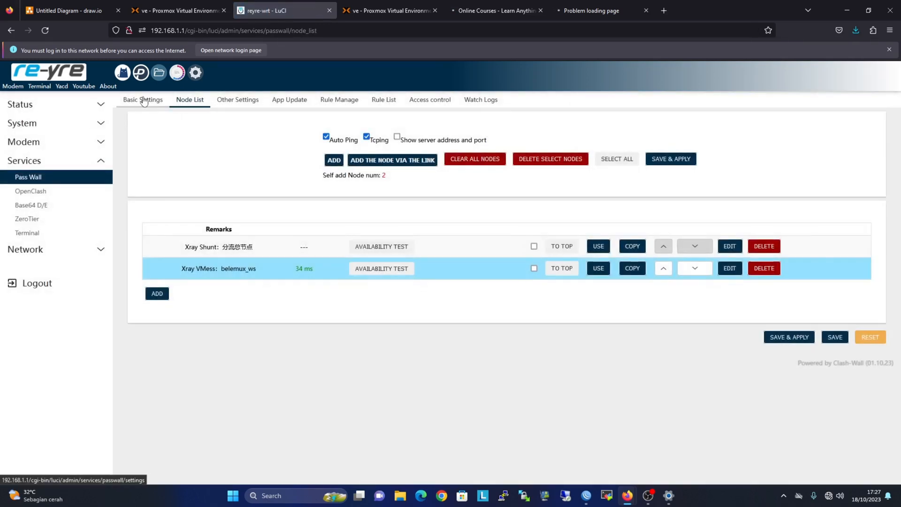
{"action": "left_click", "coordinate": [138, 103]}
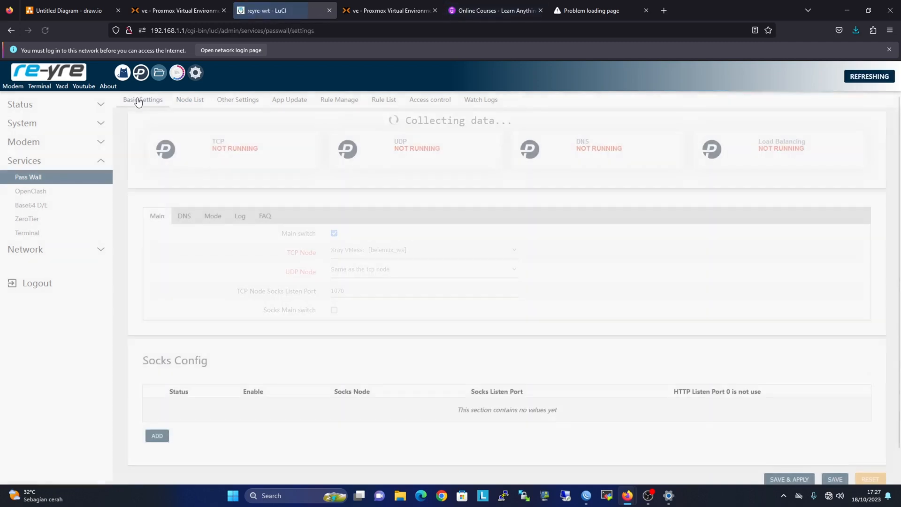
Close the failed tab, retry google in a new tab, close it, and return to Pass Wall.
{"action": "left_click", "coordinate": [625, 11]}
{"action": "left_click", "coordinate": [646, 10]}
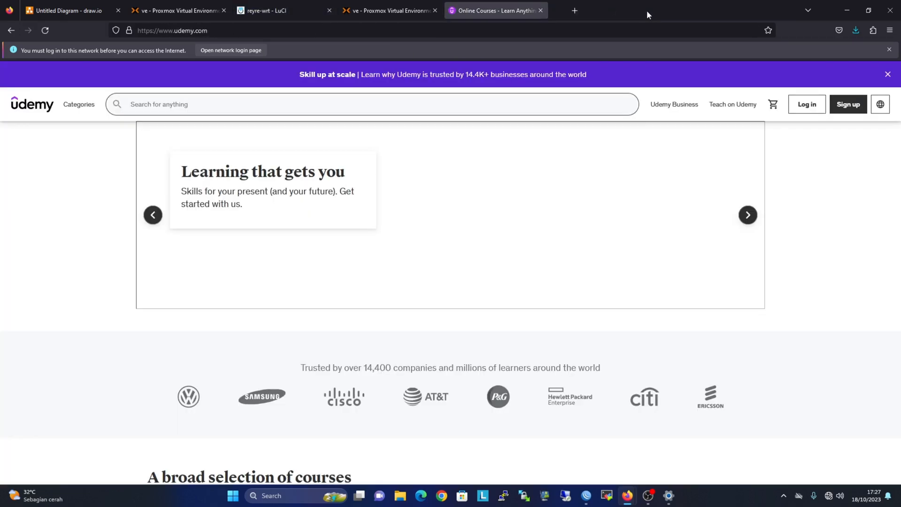
{"action": "left_click", "coordinate": [558, 10]}
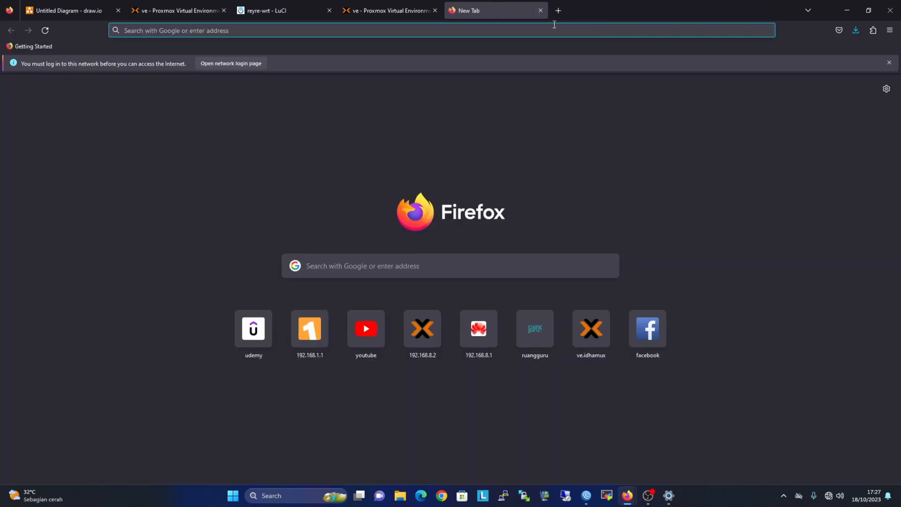
{"action": "type", "text": "google.com"}
{"action": "key", "text": "Return"}
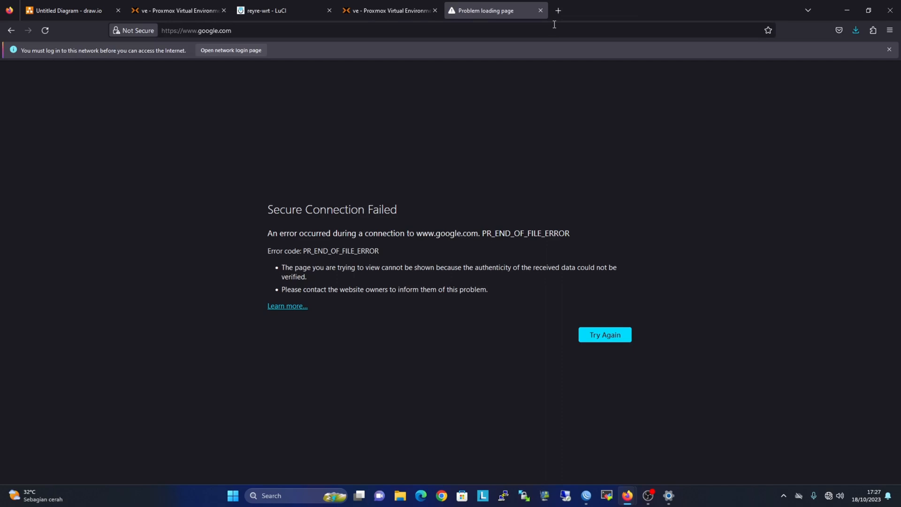
{"action": "left_click", "coordinate": [541, 11]}
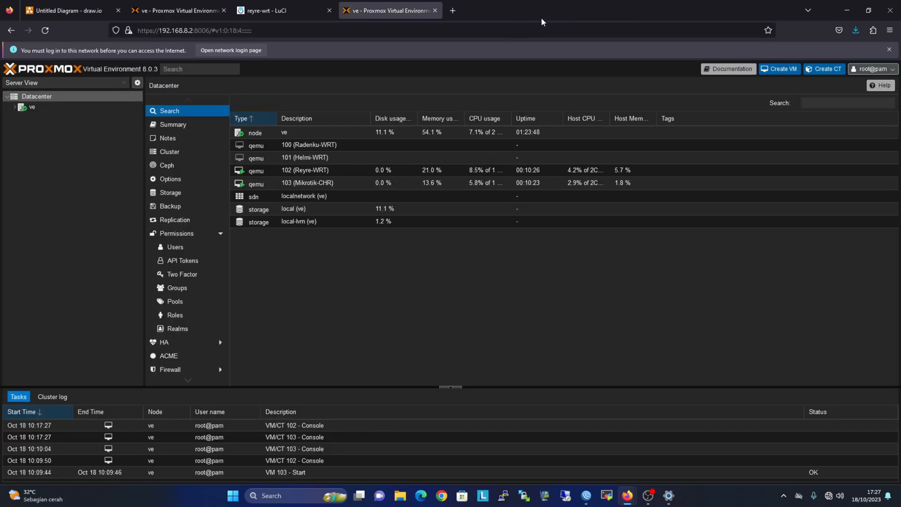
{"action": "left_click", "coordinate": [289, 10]}
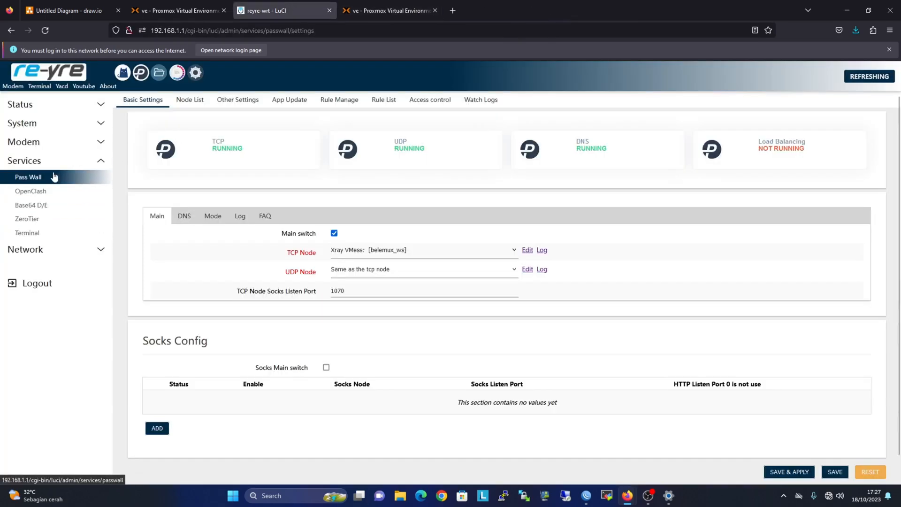
Ping 8.8.8.8 from the LuCI web terminal and stop it at 0% packet loss.
{"action": "left_click", "coordinate": [53, 148]}
{"action": "left_click", "coordinate": [56, 217]}
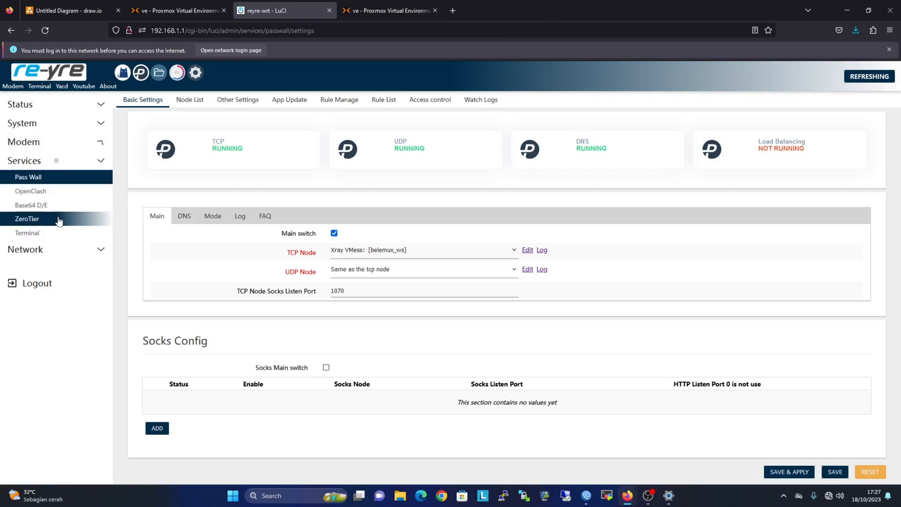
{"action": "left_click", "coordinate": [66, 233]}
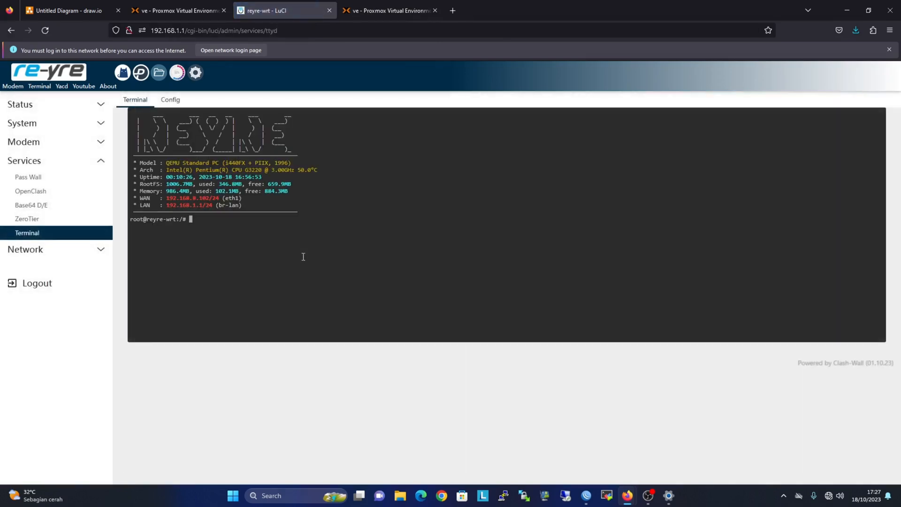
{"action": "type", "text": "ping "}
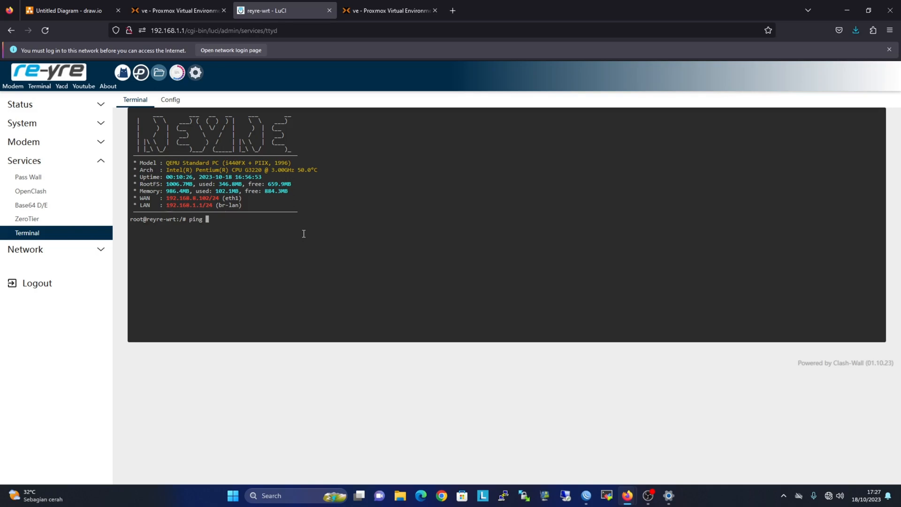
{"action": "type", "text": "8.8.8.8"}
{"action": "key", "text": "Return"}
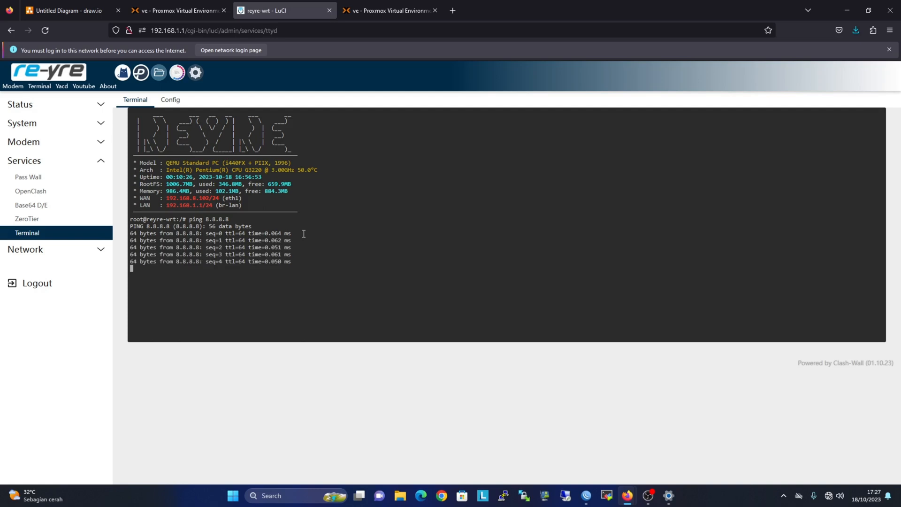
{"action": "key", "text": "ctrl+c"}
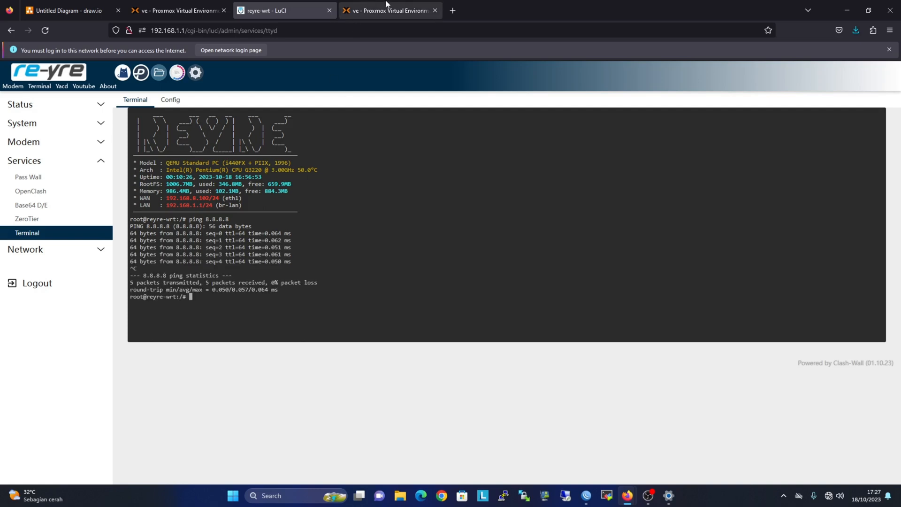
Retry google in a new tab, which still fails, then open a new WinBox terminal.
{"action": "left_click", "coordinate": [453, 10]}
{"action": "type", "text": "google.com/"}
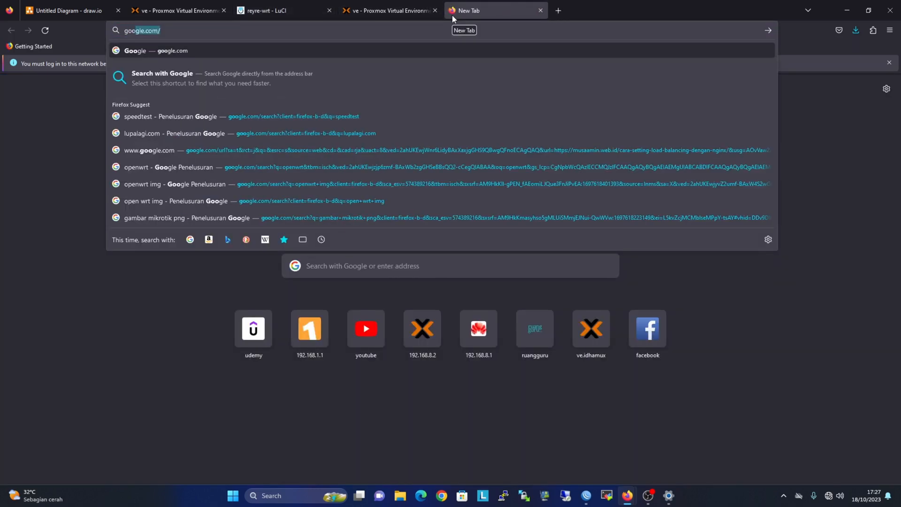
{"action": "key", "text": "Return"}
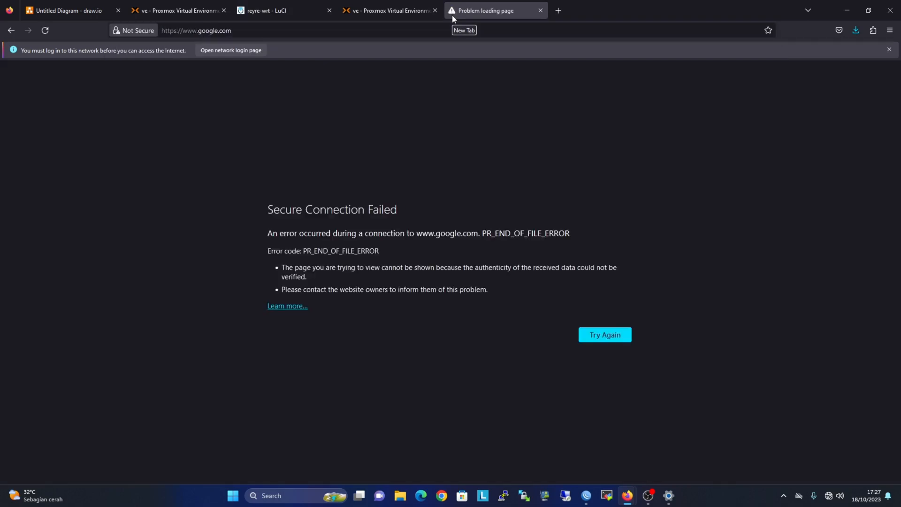
{"action": "left_click", "coordinate": [541, 11]}
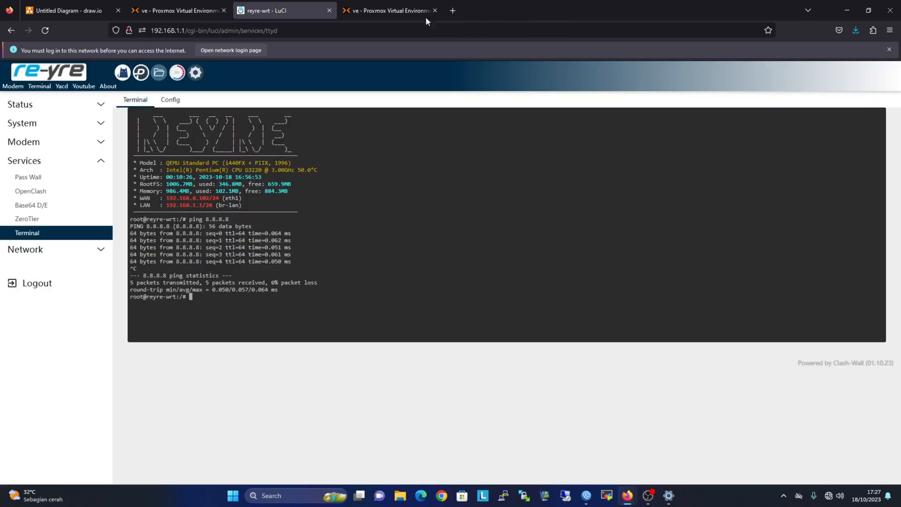
{"action": "left_click", "coordinate": [587, 495]}
{"action": "left_click", "coordinate": [490, 323]}
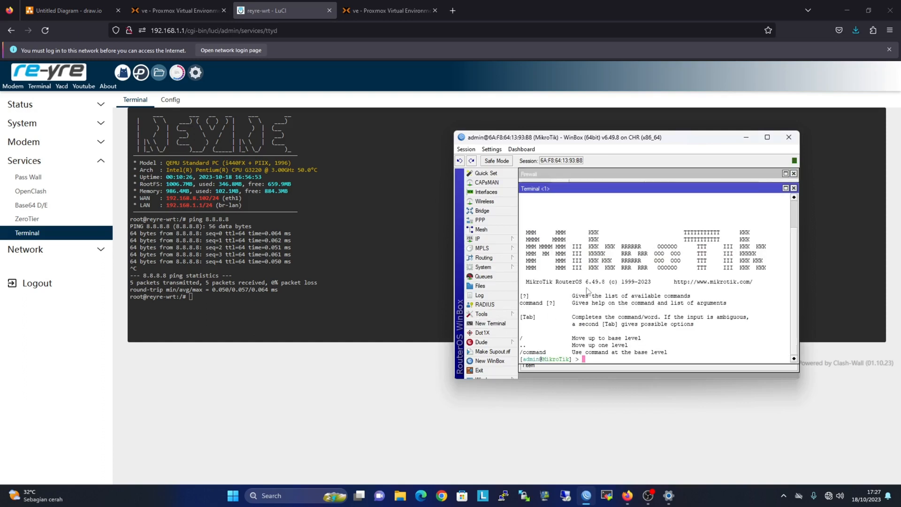
Ping 8.8.8.8 and google.com from the MikroTik terminal; both answer, google from 74.125.24.102.
{"action": "type", "text": "ping 8.8.8.8"}
{"action": "key", "text": "Return"}
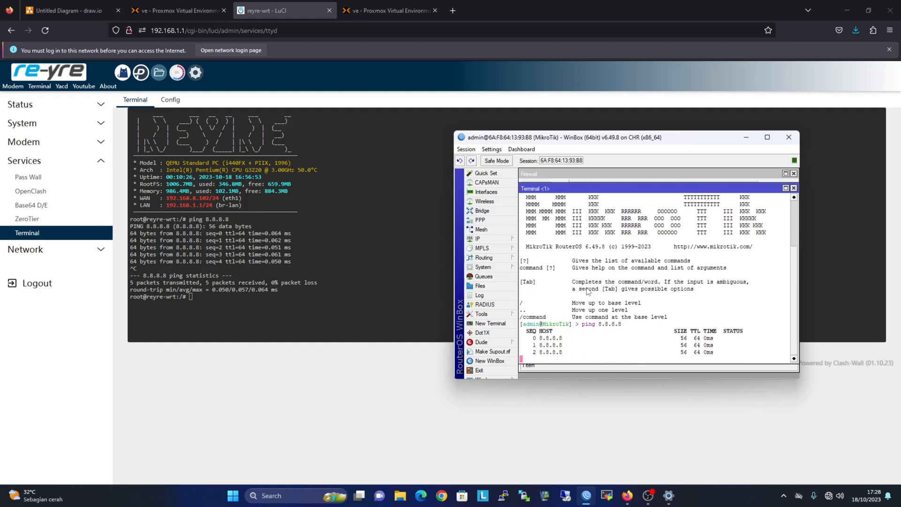
{"action": "key", "text": "ctrl+c"}
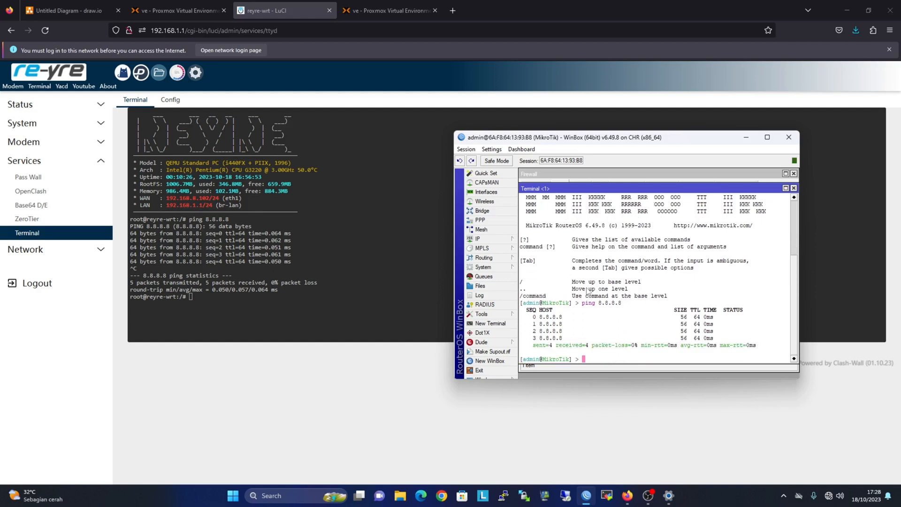
{"action": "type", "text": "ping google.com"}
{"action": "key", "text": "Return"}
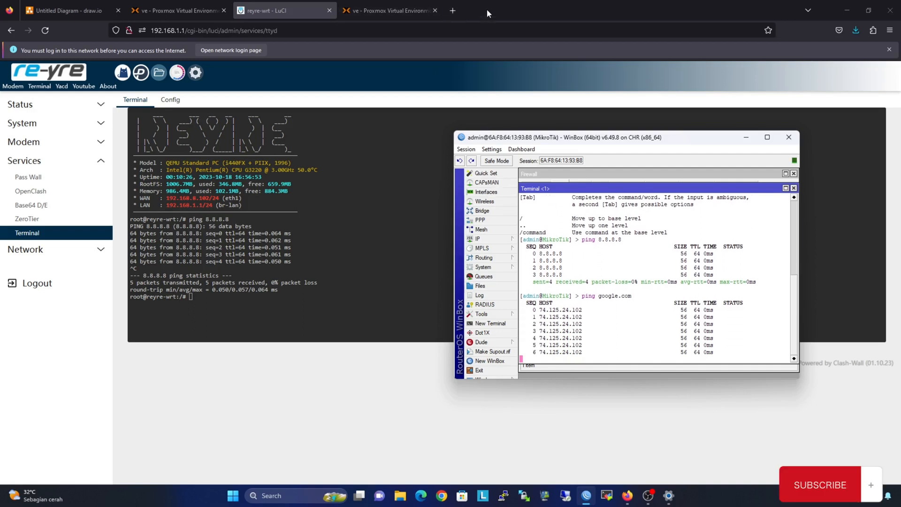
Load google.com in a Firefox private window, which fails with PR_END_OF_FILE_ERROR.
{"action": "left_click", "coordinate": [889, 30]}
{"action": "left_click", "coordinate": [850, 96]}
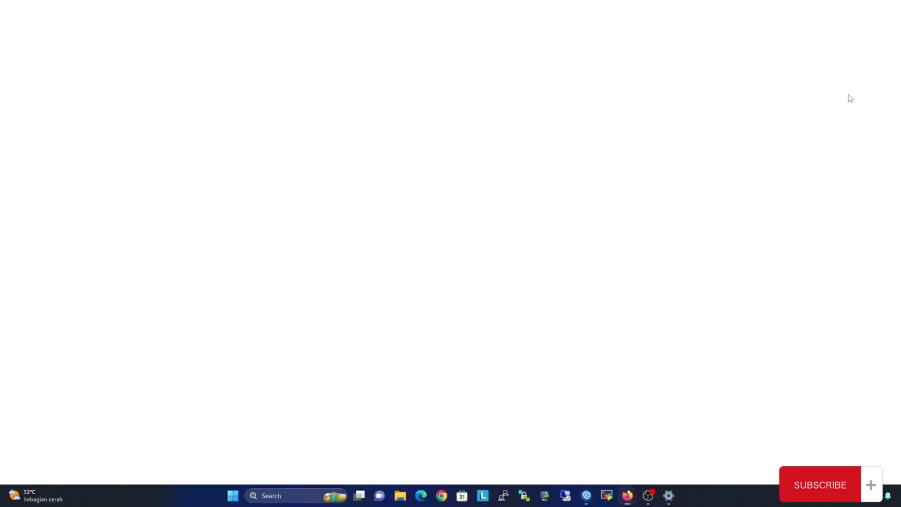
{"action": "type", "text": "google.com/"}
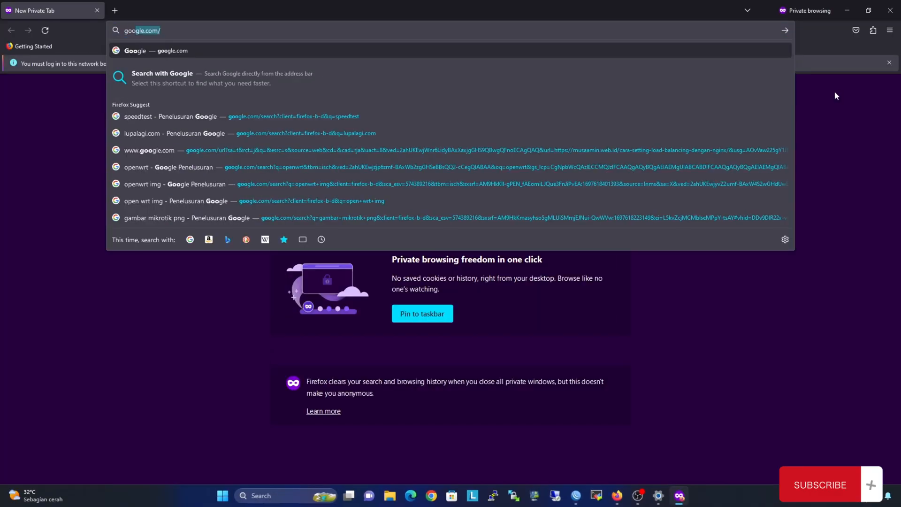
{"action": "key", "text": "Return"}
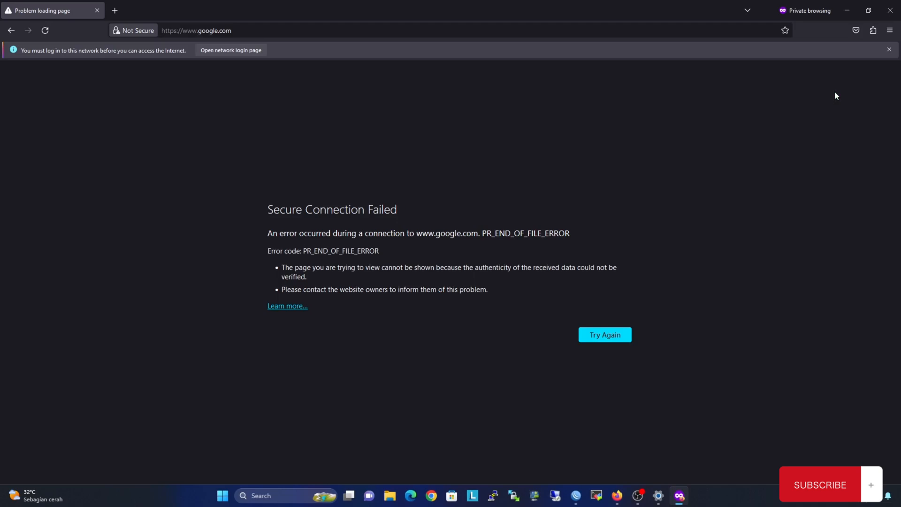
View the hotspot status at 10.10.10.1 showing 10.10.10.254 logged in, then close it and the private window.
{"action": "left_click", "coordinate": [233, 53]}
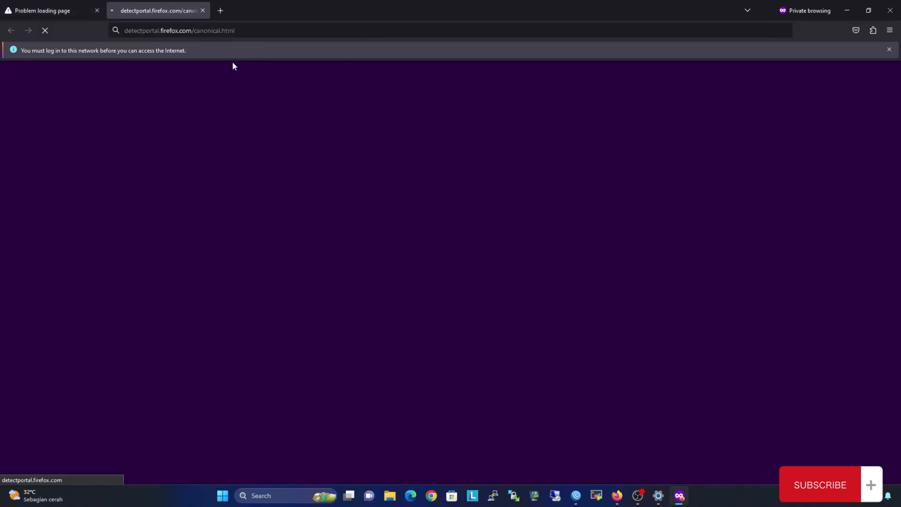
{"action": "left_click", "coordinate": [232, 35]}
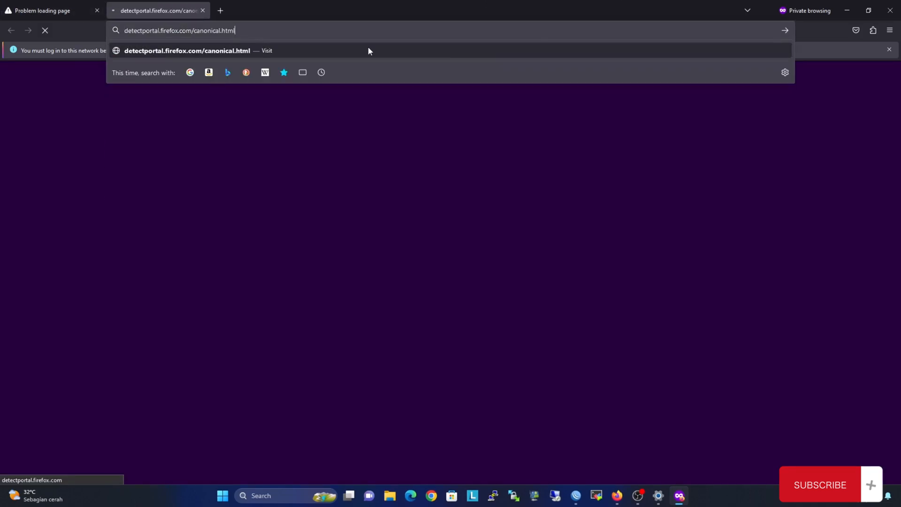
{"action": "type", "text": "10"}
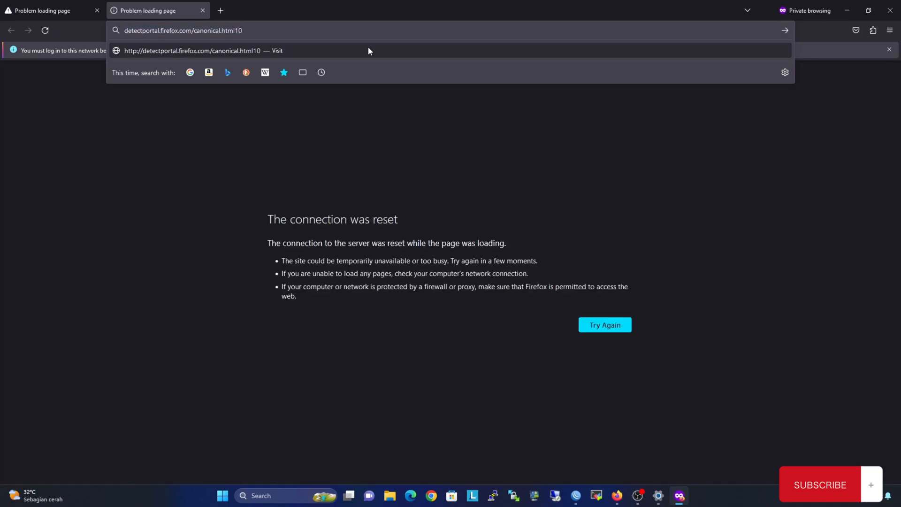
{"action": "key", "text": "ctrl+a"}
{"action": "type", "text": "10.10"}
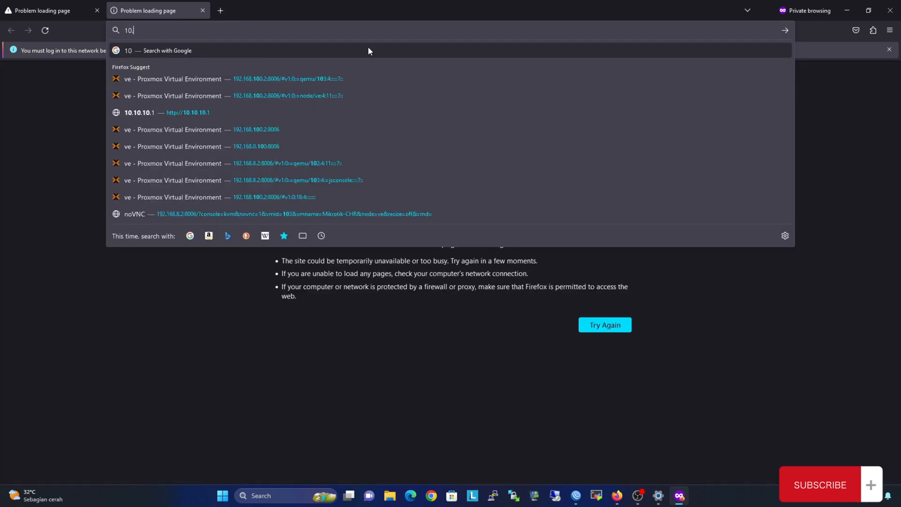
{"action": "type", "text": ".10.10"}
{"action": "key", "text": "Return"}
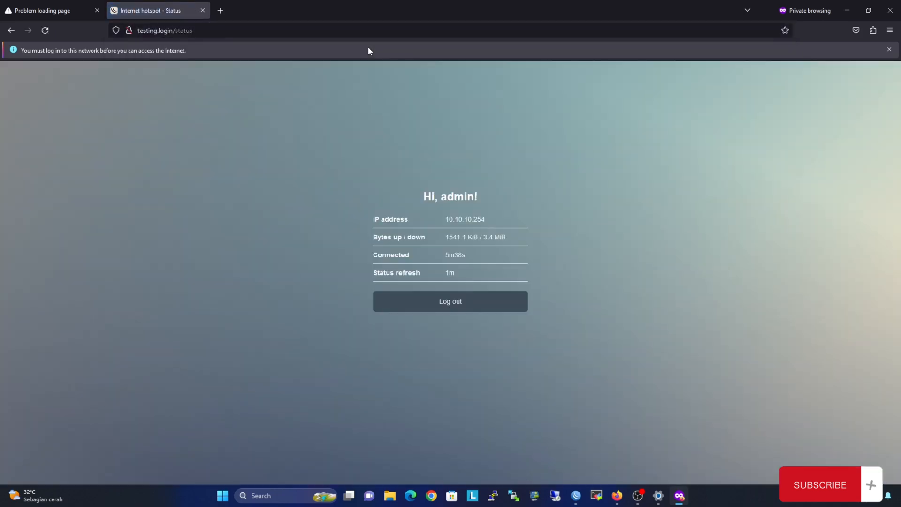
{"action": "left_click", "coordinate": [20, 8]}
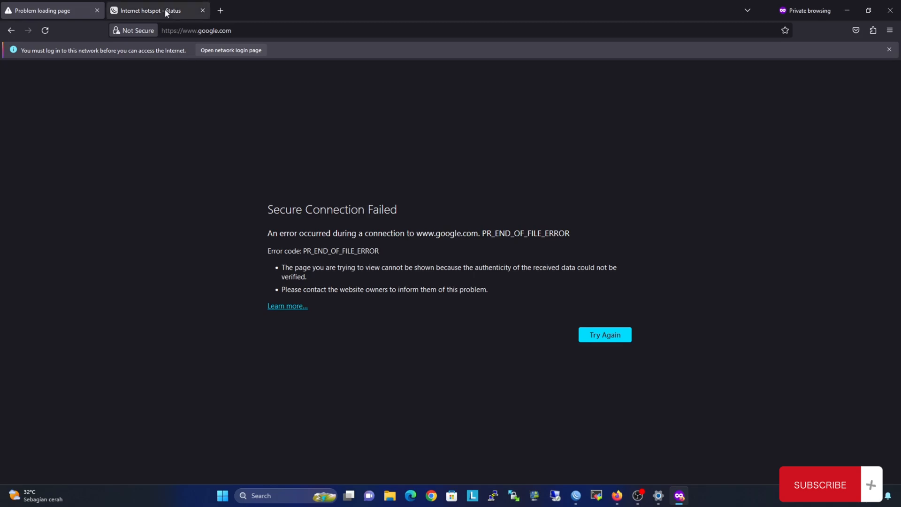
{"action": "left_click", "coordinate": [203, 10]}
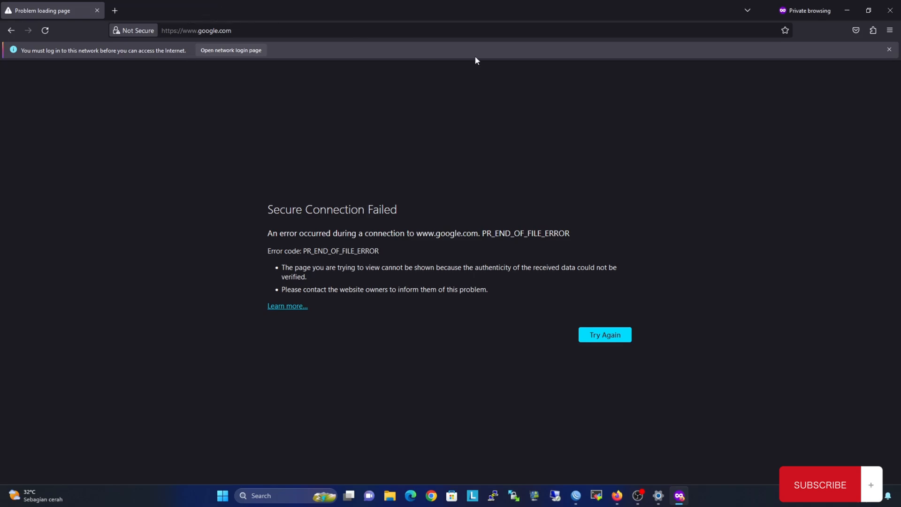
{"action": "left_click", "coordinate": [891, 10]}
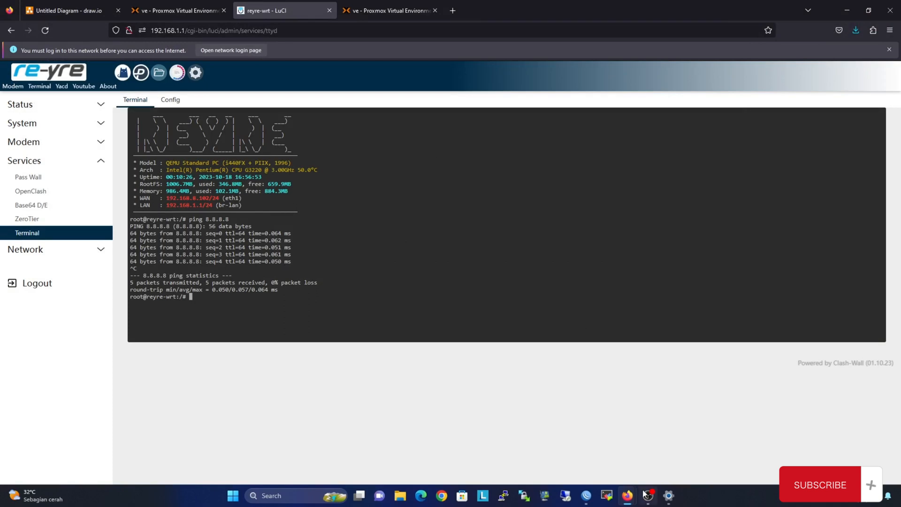
Stop the continuous google.com ping in the WinBox terminal.
{"action": "left_click", "coordinate": [586, 496]}
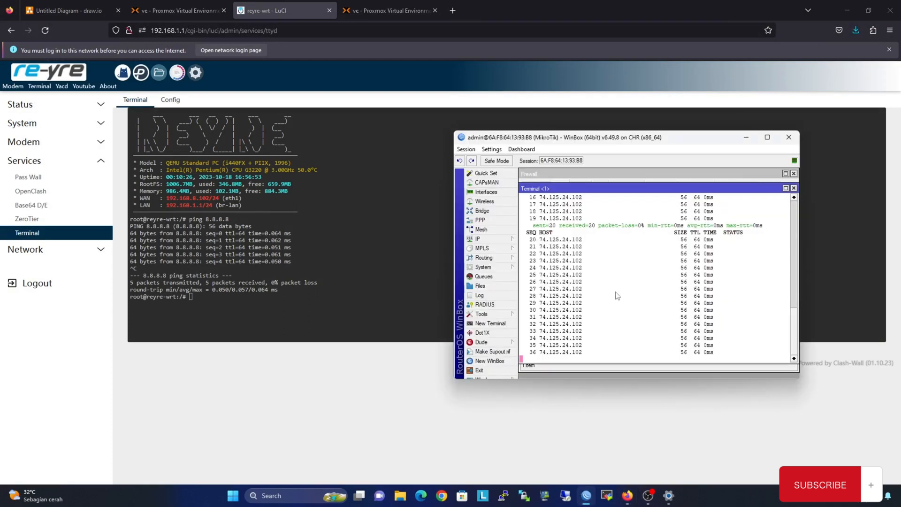
{"action": "key", "text": "ctrl+c"}
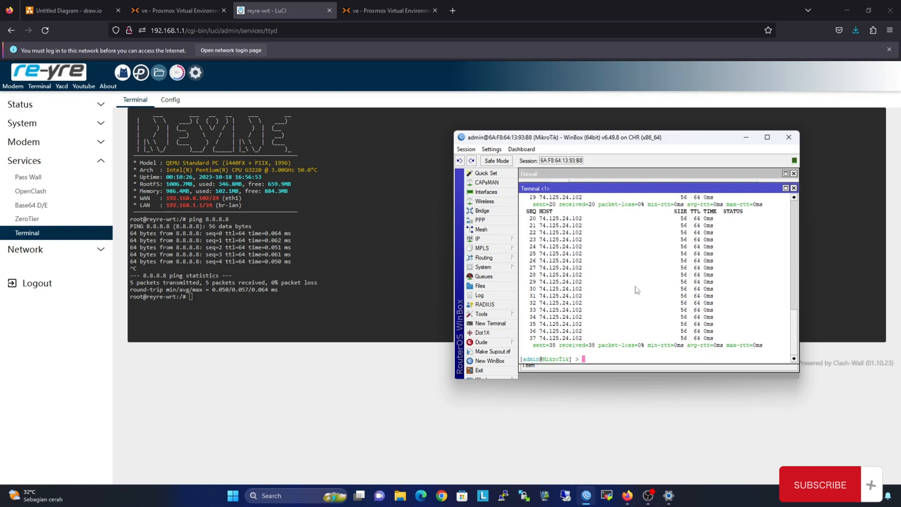
{"action": "scroll", "coordinate": [655, 291], "scroll_direction": "up", "scroll_amount": 3}
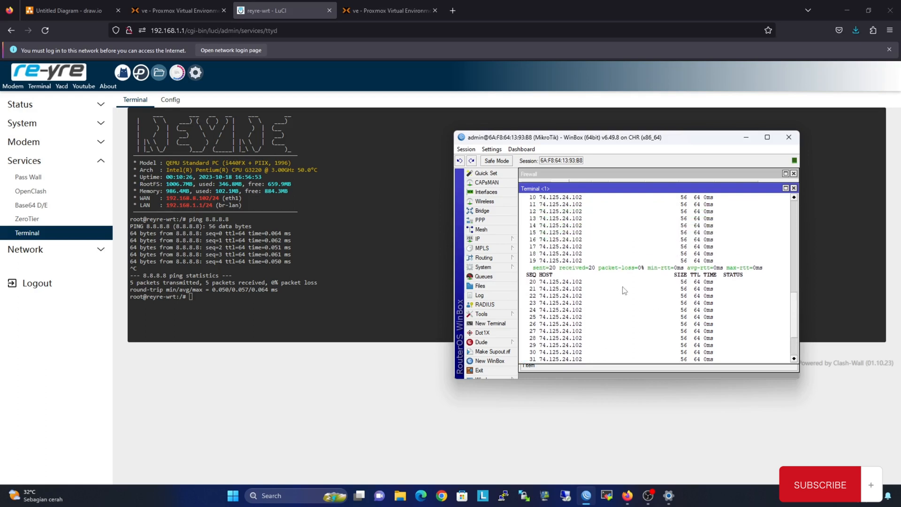
Leave the LuCI terminal for the Pass Wall page, then view the Proxmox datacenter.
{"action": "left_click", "coordinate": [65, 150]}
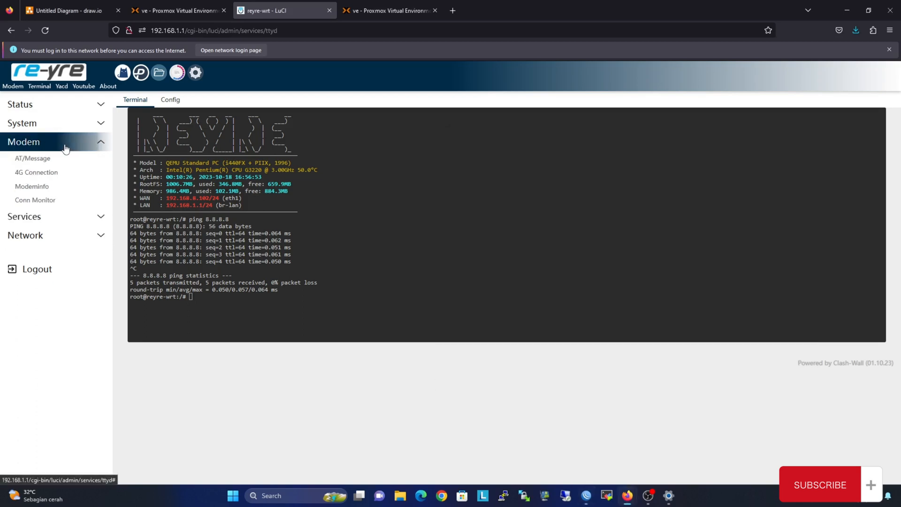
{"action": "left_click", "coordinate": [61, 215]}
{"action": "left_click", "coordinate": [63, 177]}
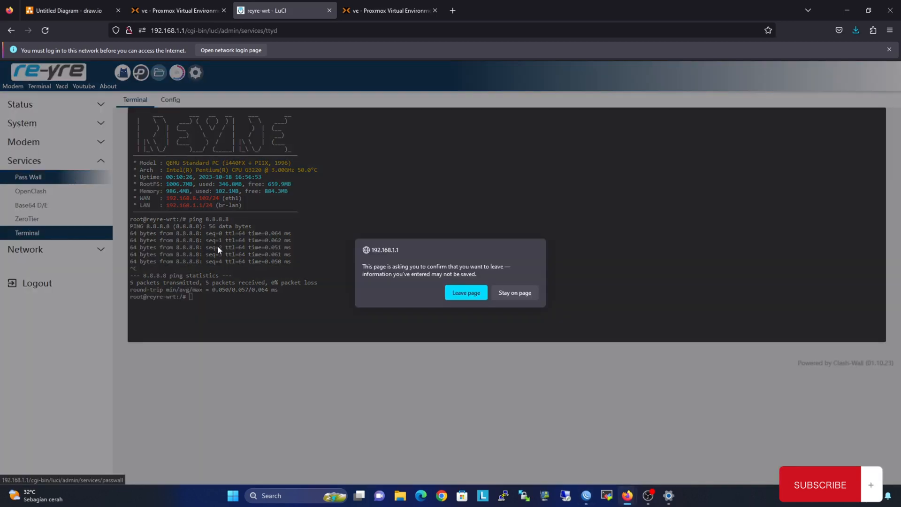
{"action": "left_click", "coordinate": [463, 293]}
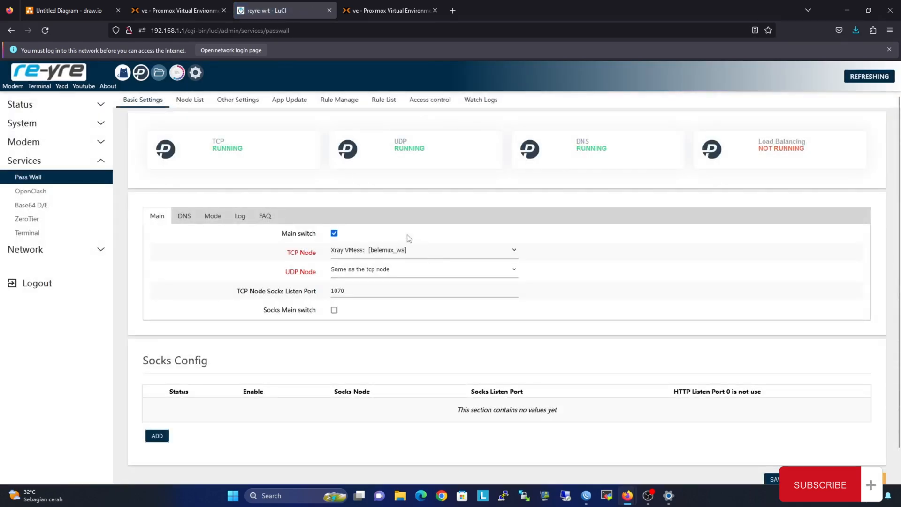
{"action": "left_click", "coordinate": [404, 6]}
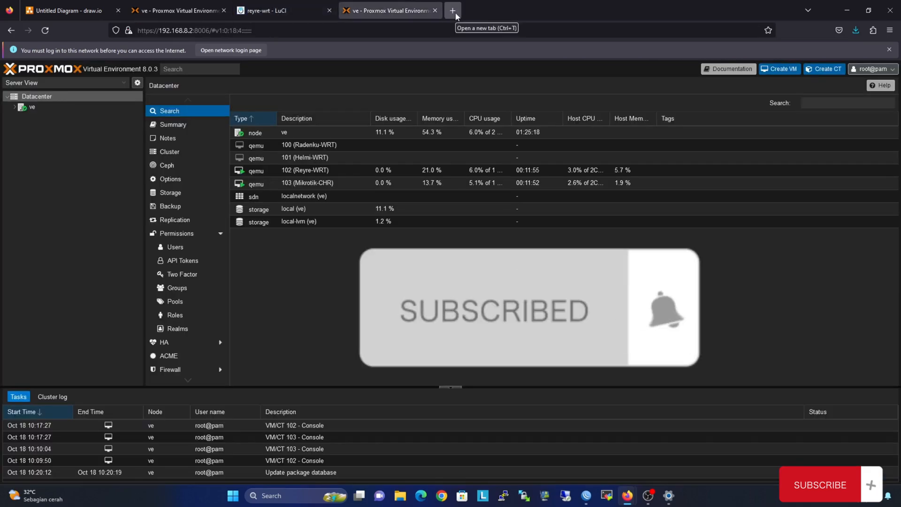
Load google.com in a new tab; the Google homepage now opens.
{"action": "left_click", "coordinate": [456, 13]}
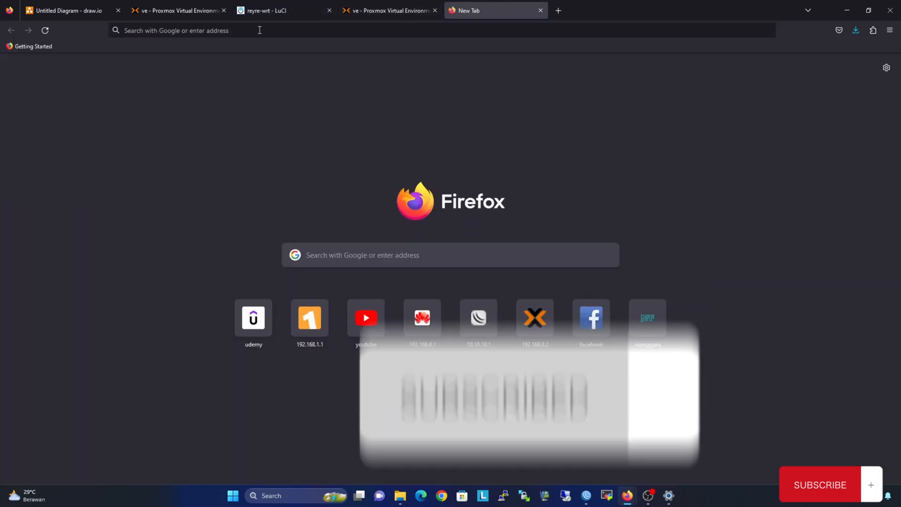
{"action": "left_click", "coordinate": [261, 30]}
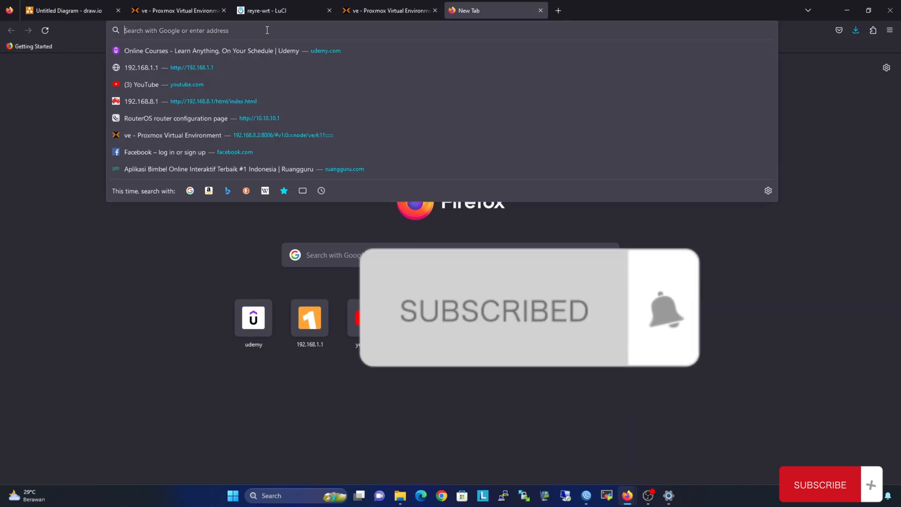
{"action": "type", "text": "google.com"}
{"action": "key", "text": "Return"}
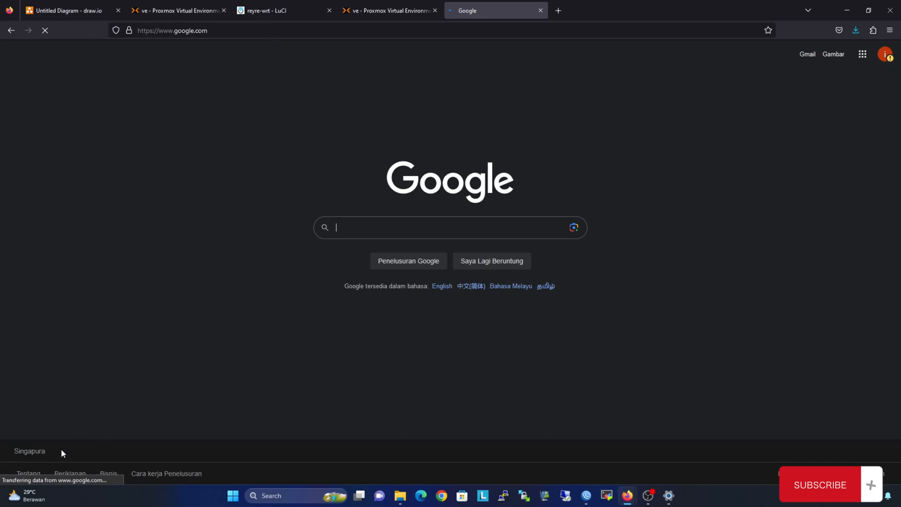
Try the Google search box, then bring the draw.io network diagram forward.
{"action": "left_click_drag", "start_coordinate": [19, 462], "coordinate": [9, 460]}
{"action": "left_click", "coordinate": [9, 460]}
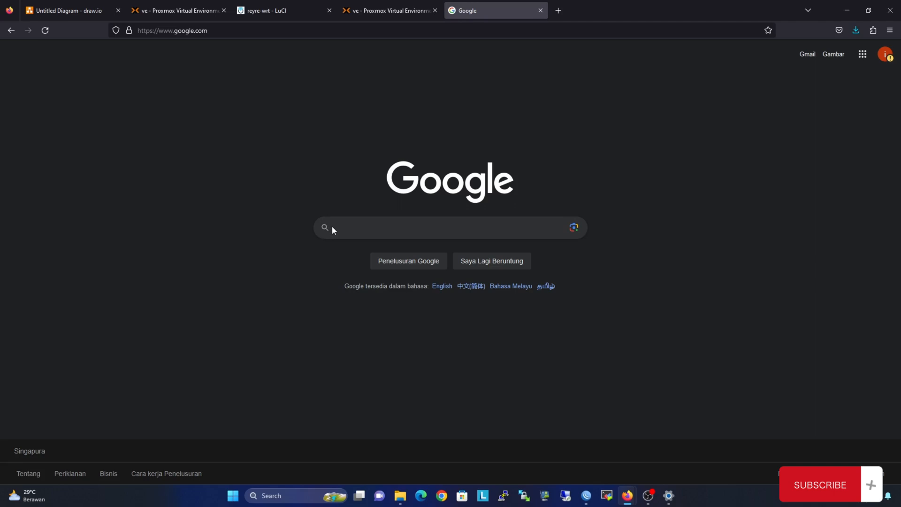
{"action": "left_click", "coordinate": [344, 227]}
{"action": "left_click", "coordinate": [294, 213]}
{"action": "left_click", "coordinate": [60, 4]}
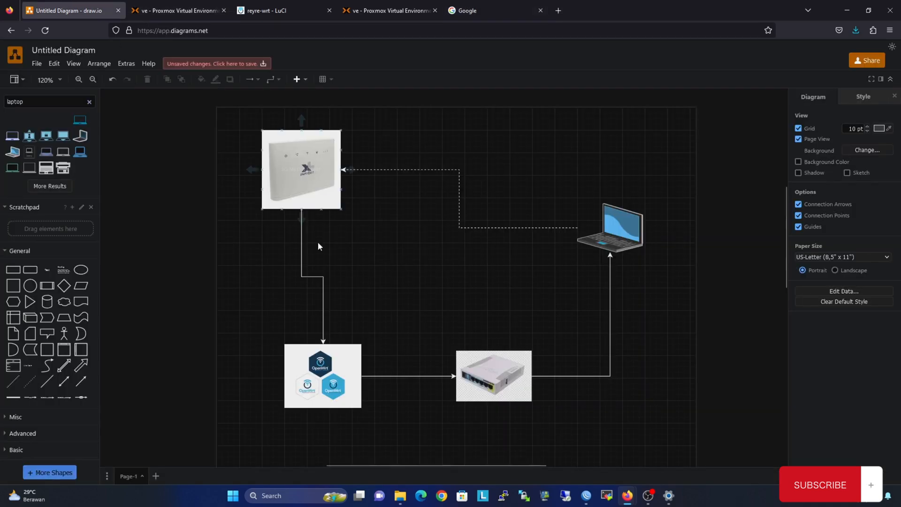
Select the OpenWrt image, connector and switch in the diagram, then return to Google.
{"action": "left_click_drag", "start_coordinate": [281, 319], "coordinate": [567, 429]}
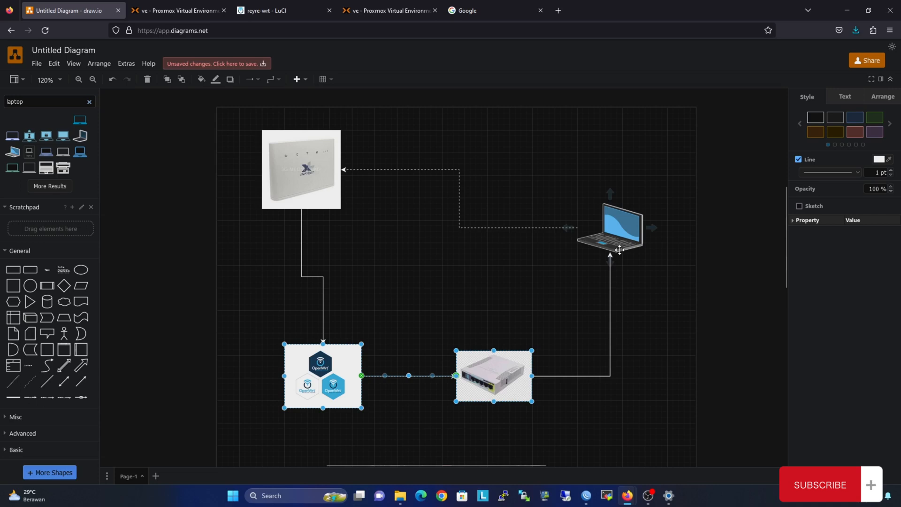
{"action": "left_click", "coordinate": [500, 8]}
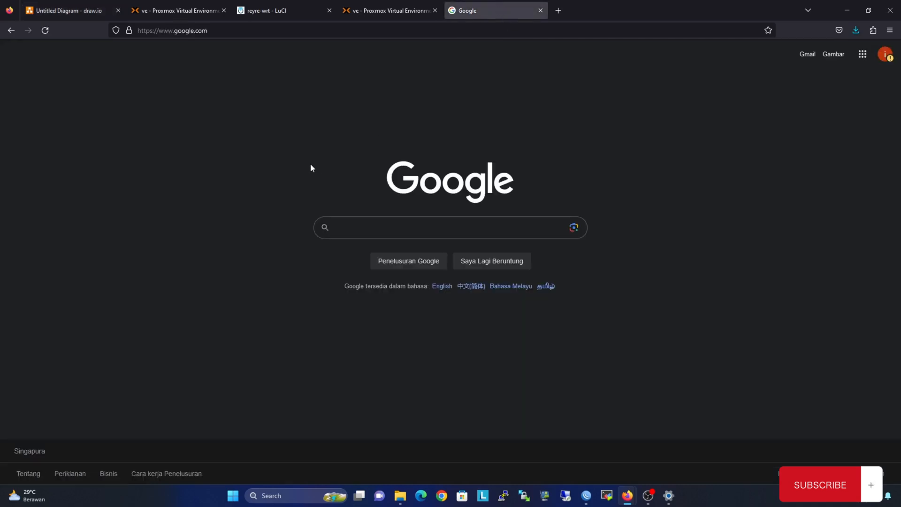
Search Google for lupalagi.com, open the first result, then return to the LuCI tab.
{"action": "left_click", "coordinate": [375, 223]}
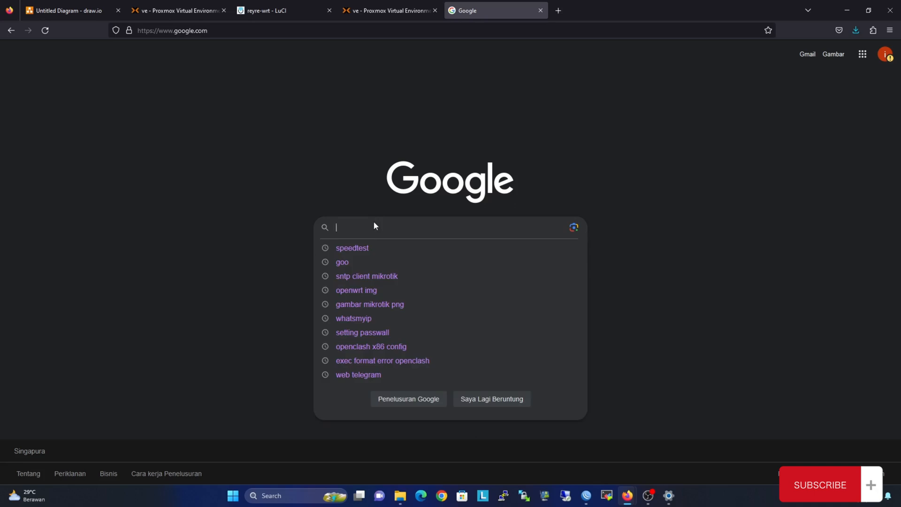
{"action": "type", "text": "lupalag"}
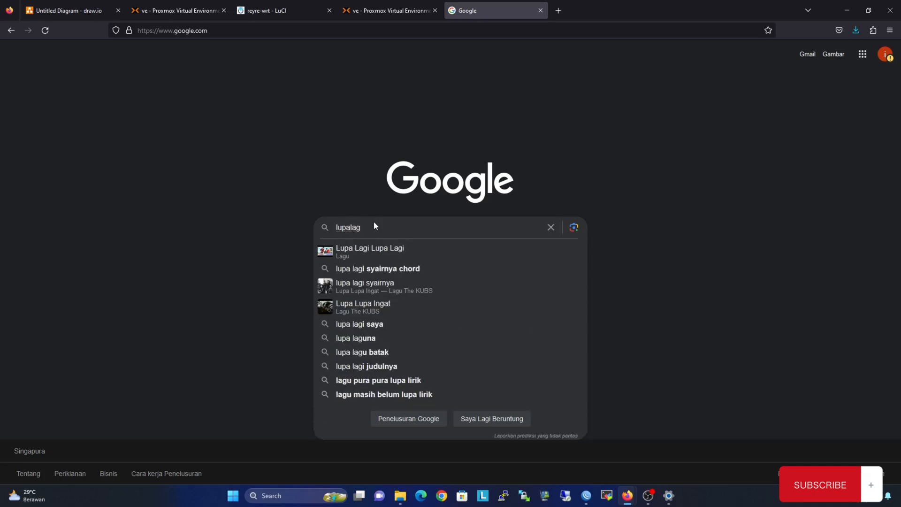
{"action": "type", "text": "i.com"}
{"action": "key", "text": "Return"}
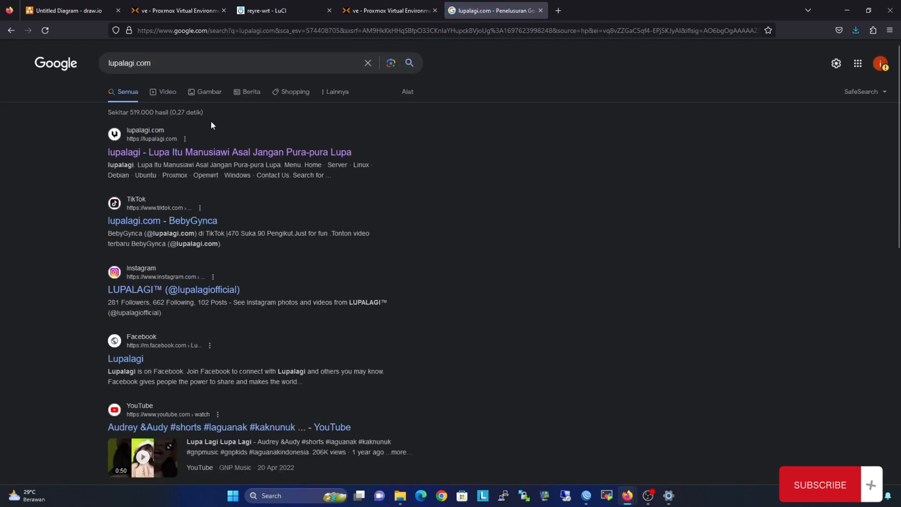
{"action": "left_click", "coordinate": [213, 150]}
{"action": "left_click", "coordinate": [257, 15]}
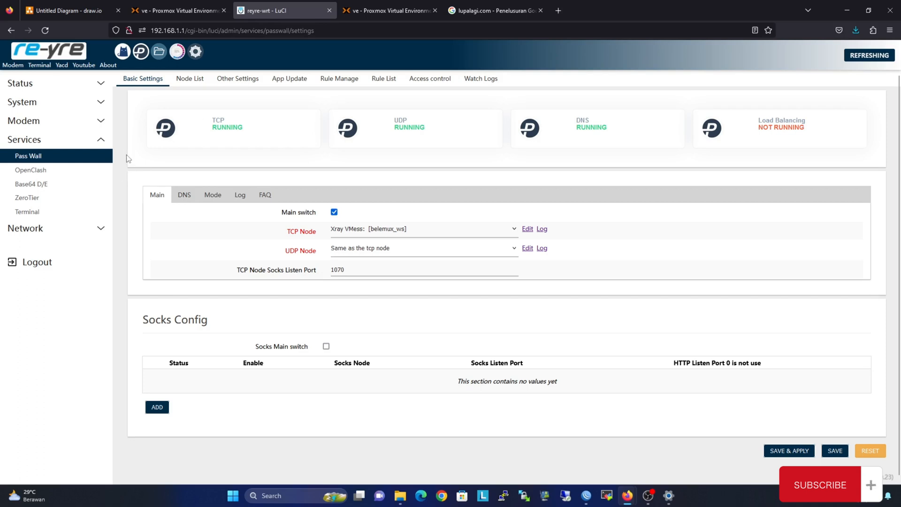
Open LuCI's Status > Overview, then view the Reyre-WRT VM 102 hardware in Proxmox.
{"action": "left_click", "coordinate": [45, 88]}
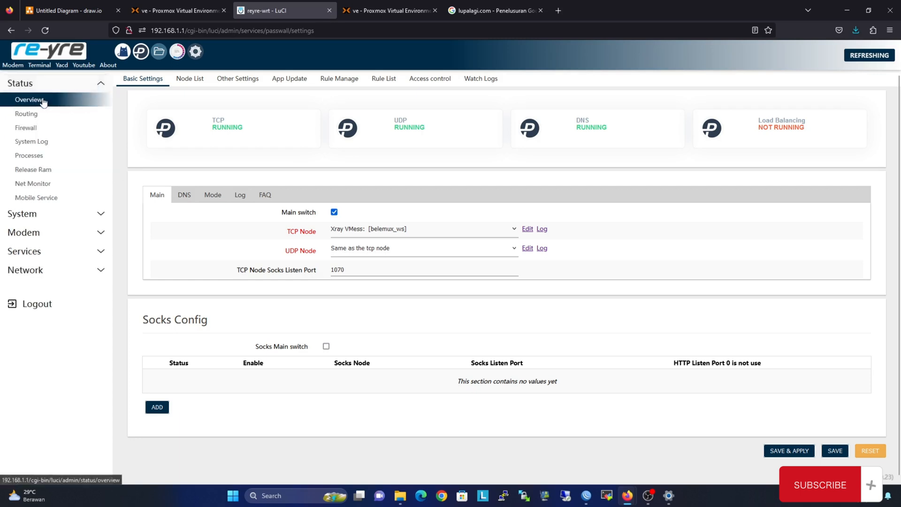
{"action": "left_click", "coordinate": [45, 98]}
{"action": "left_click", "coordinate": [142, 13]}
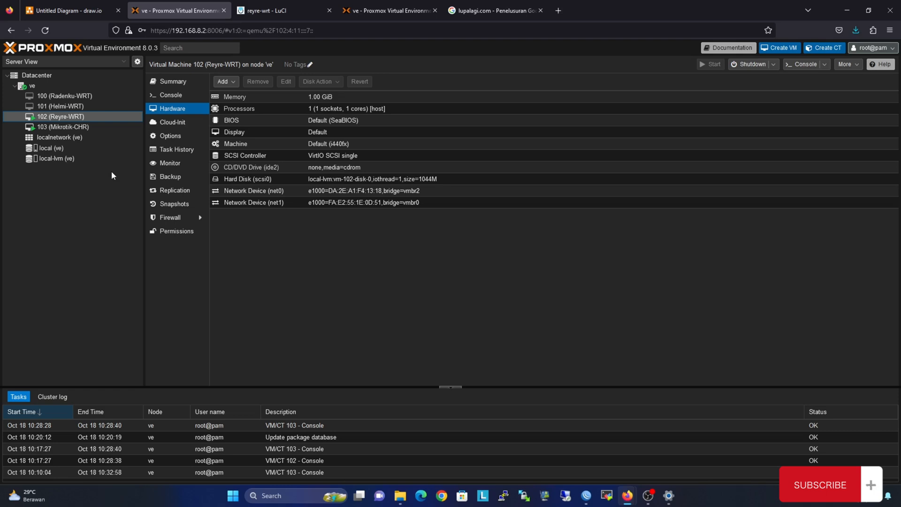
Check the LuCI status, lupalagi.com search results and VM 102 summary tabs, ending on Reyre-WRT LuCI.
{"action": "left_click", "coordinate": [256, 12]}
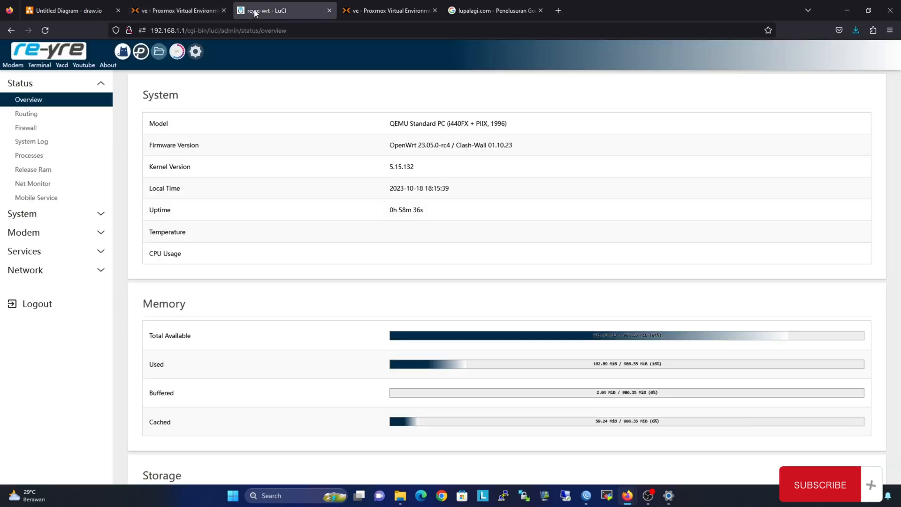
{"action": "left_click", "coordinate": [463, 7]}
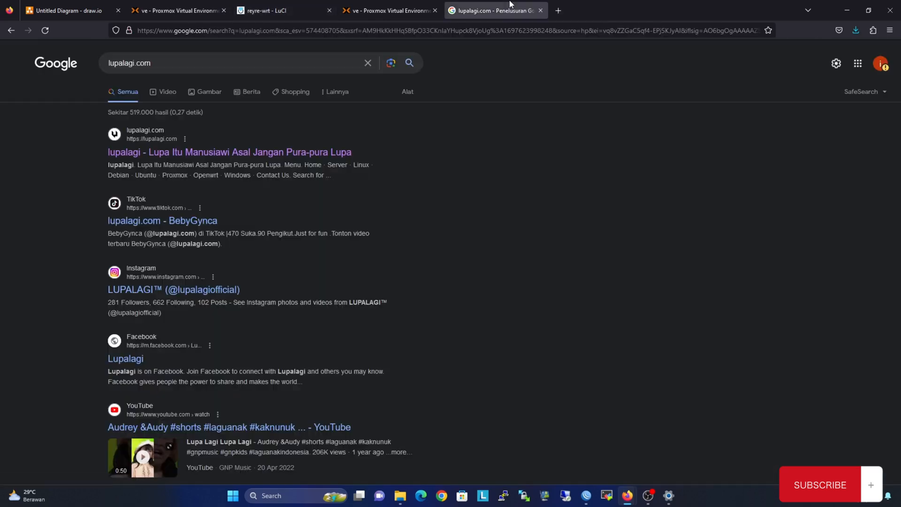
{"action": "left_click", "coordinate": [389, 10]}
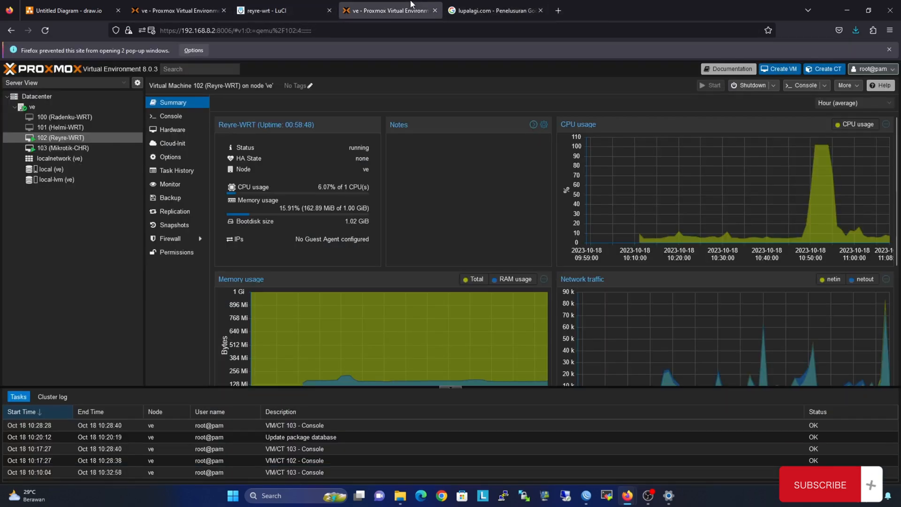
{"action": "left_click", "coordinate": [277, 8]}
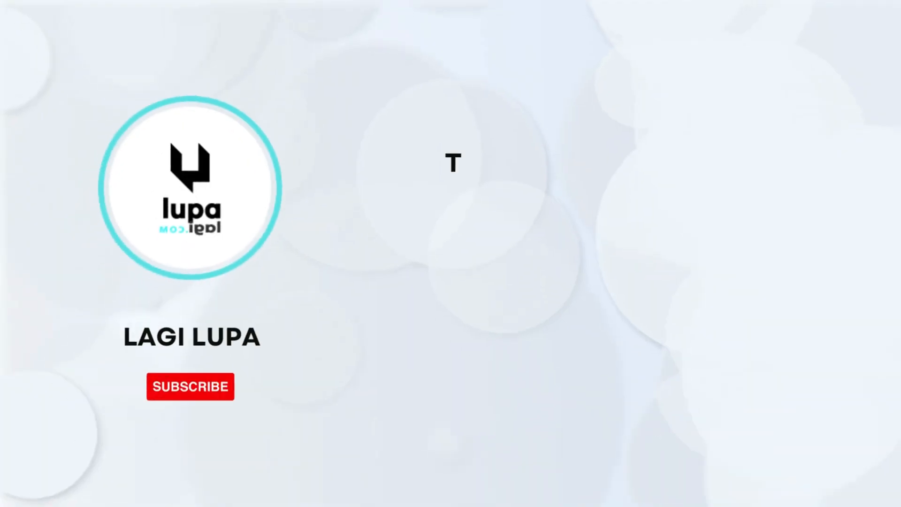